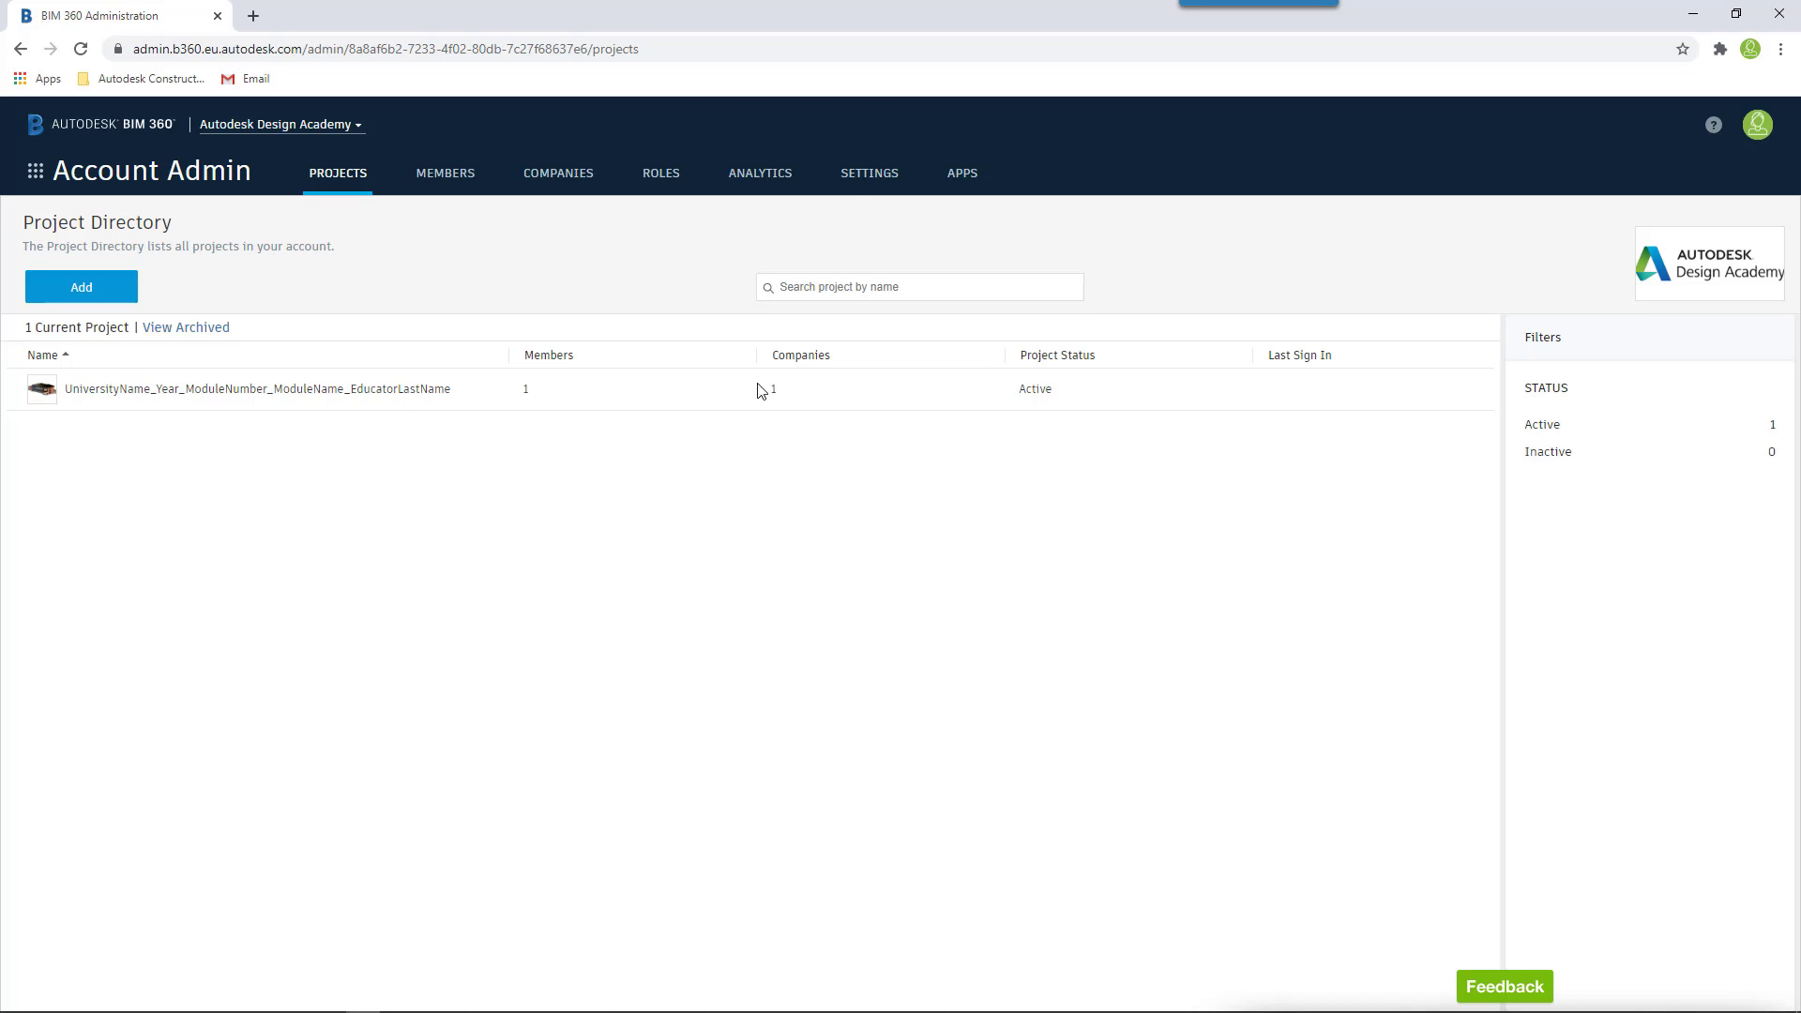
Step: In the account settings, add a top-level business unit named University Name
click(858, 175)
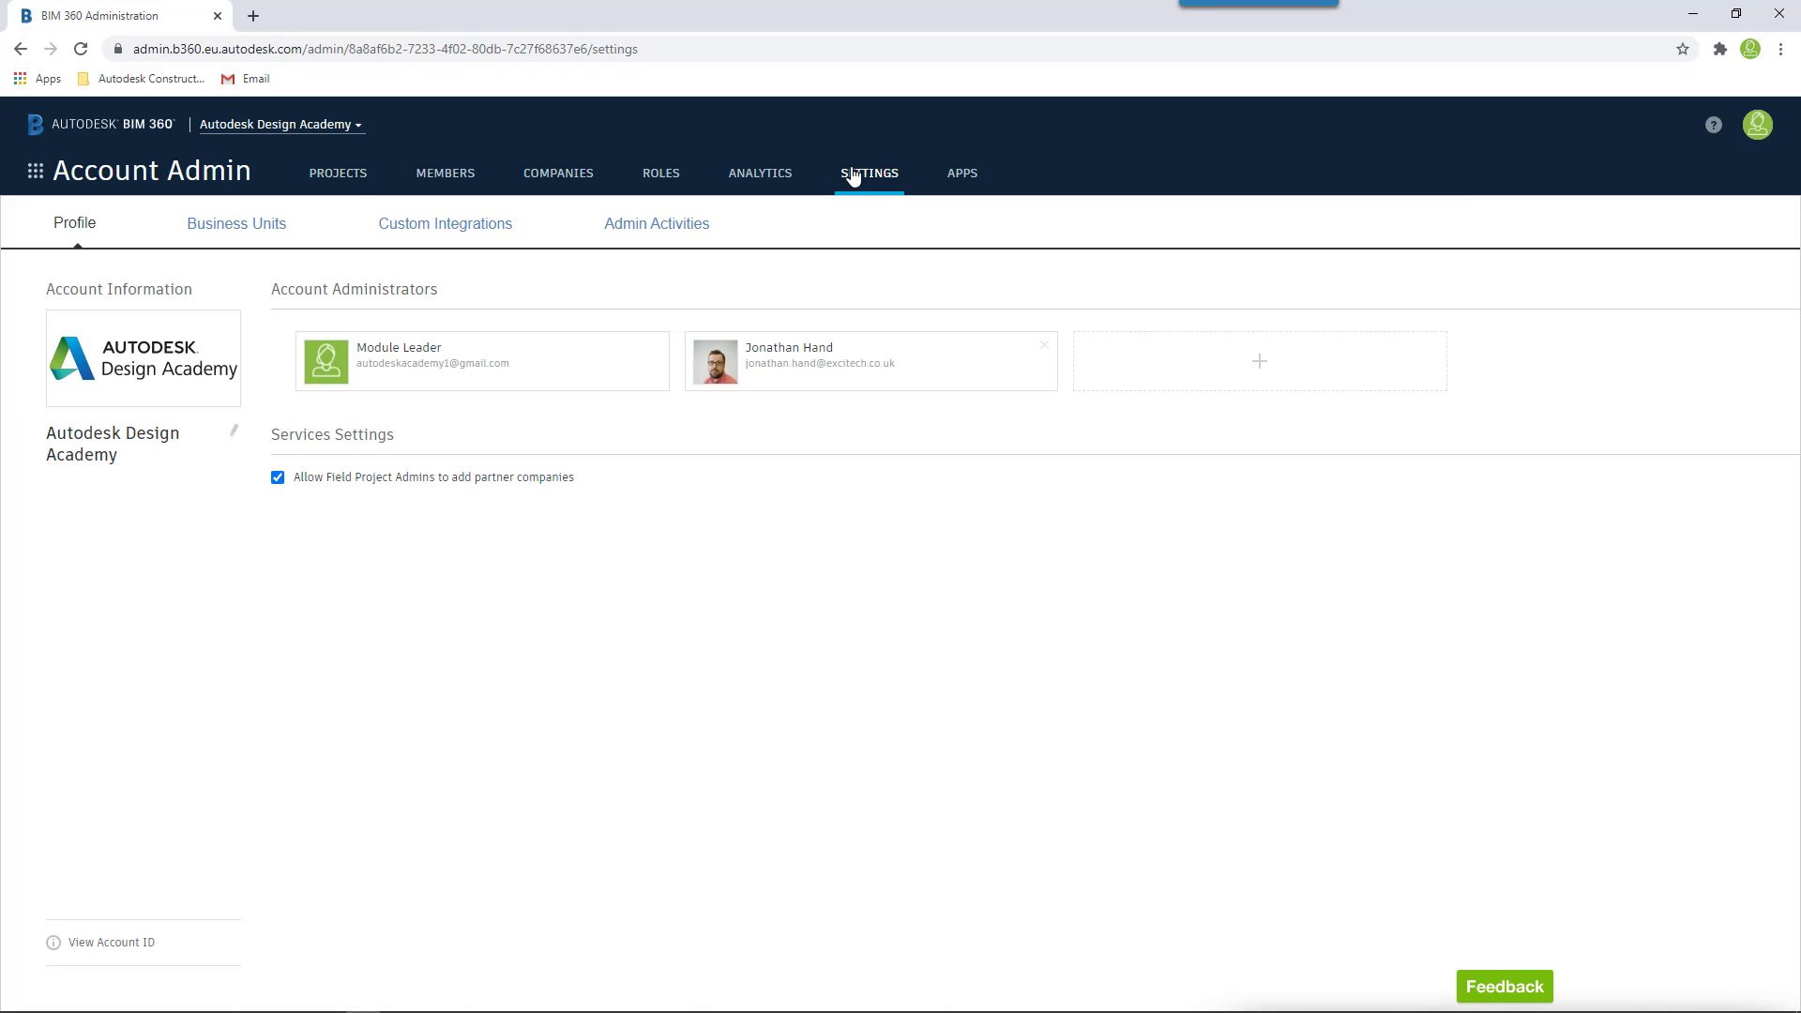
click(245, 230)
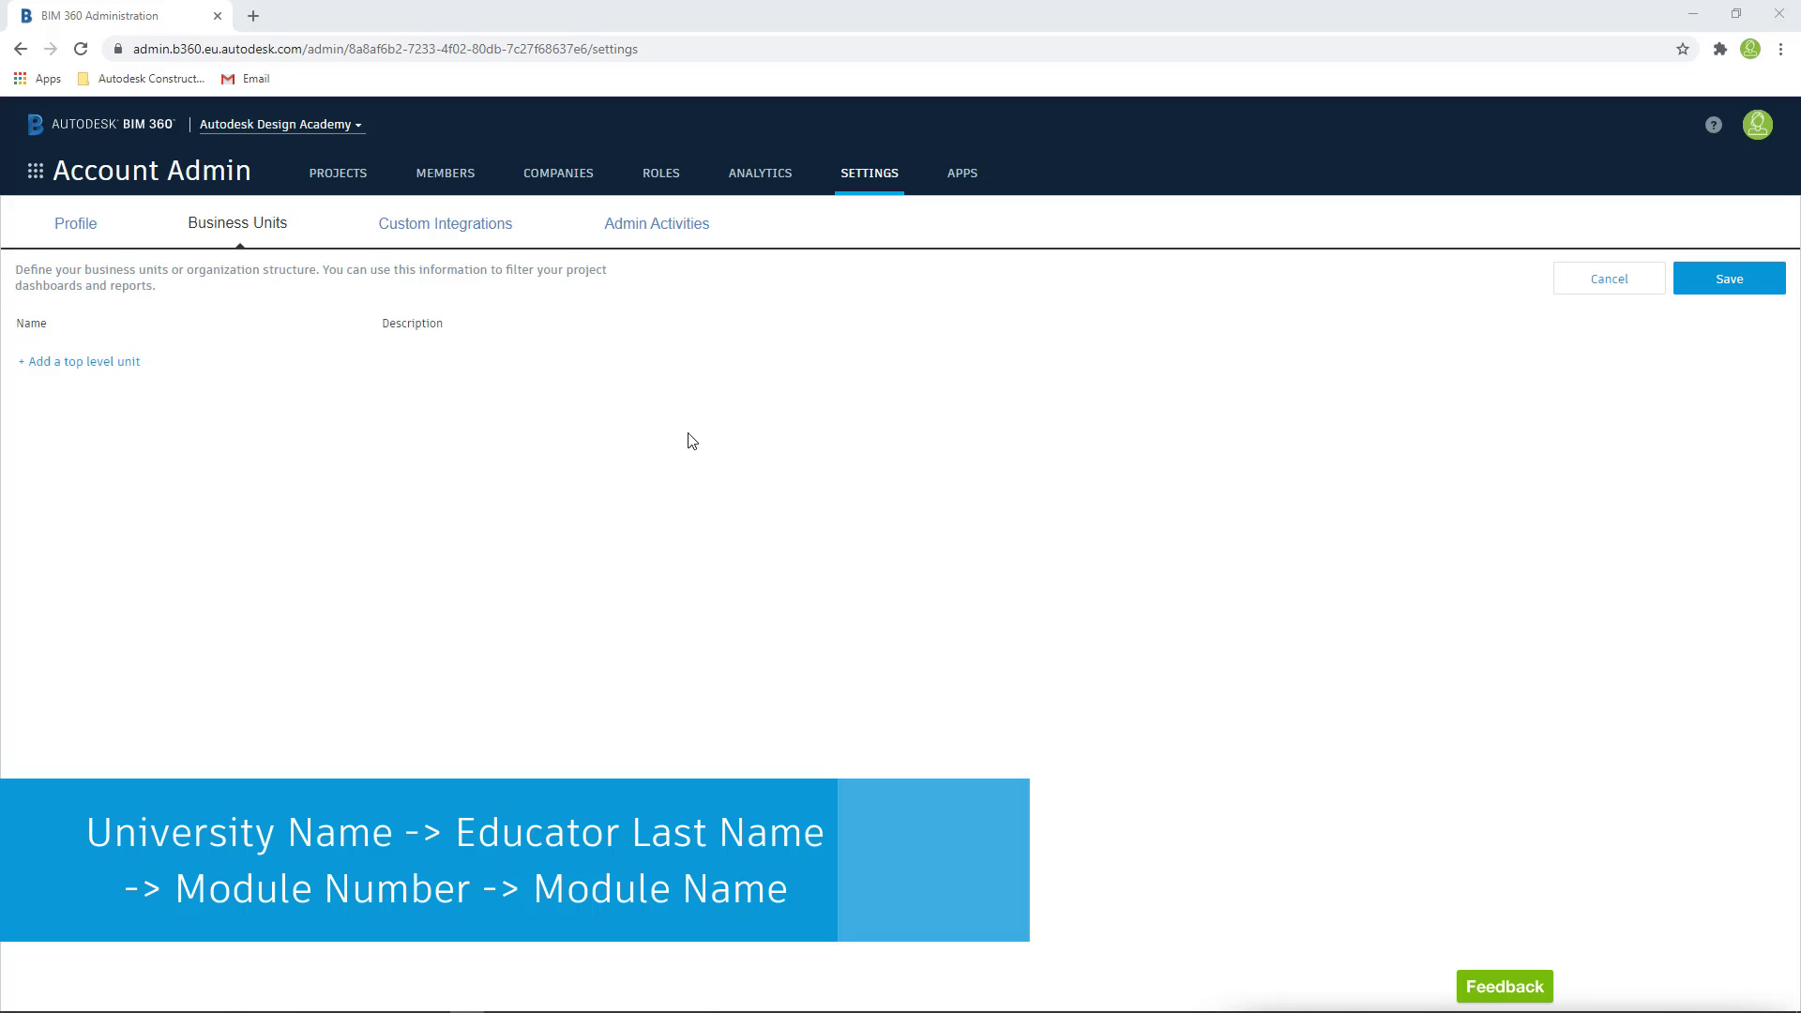
click(97, 363)
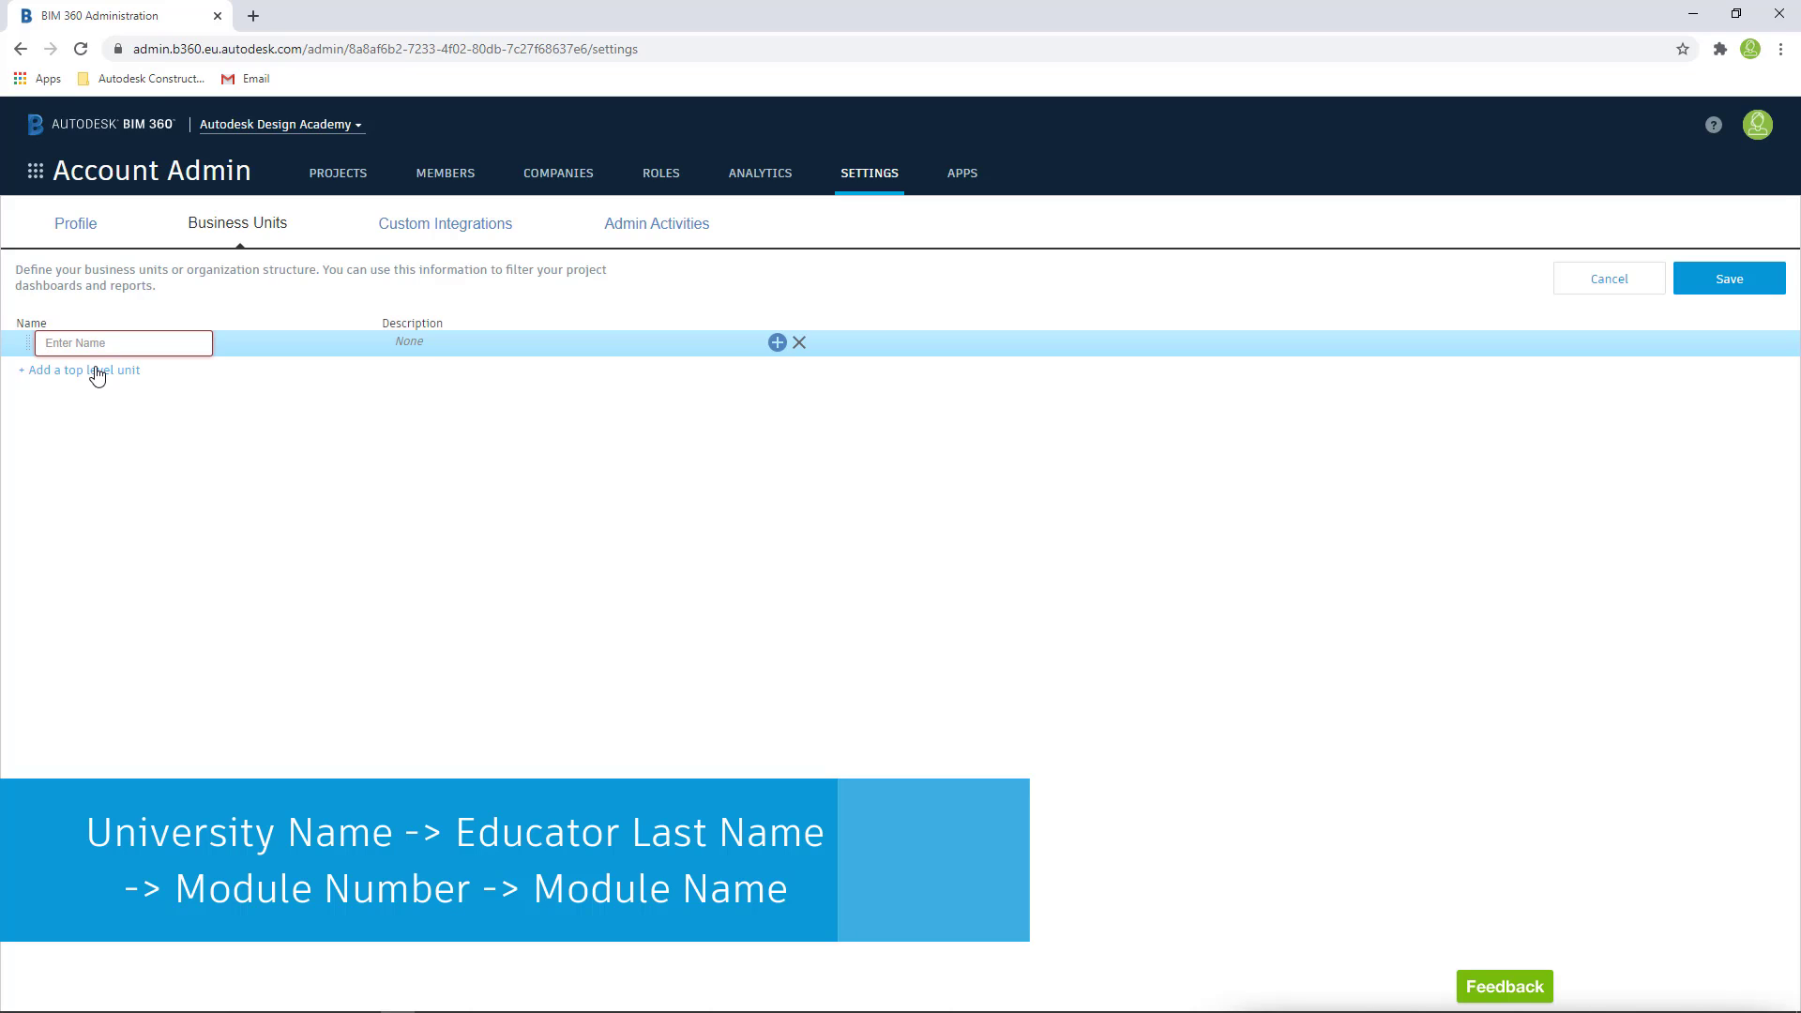
text(University Name)
key(Return)
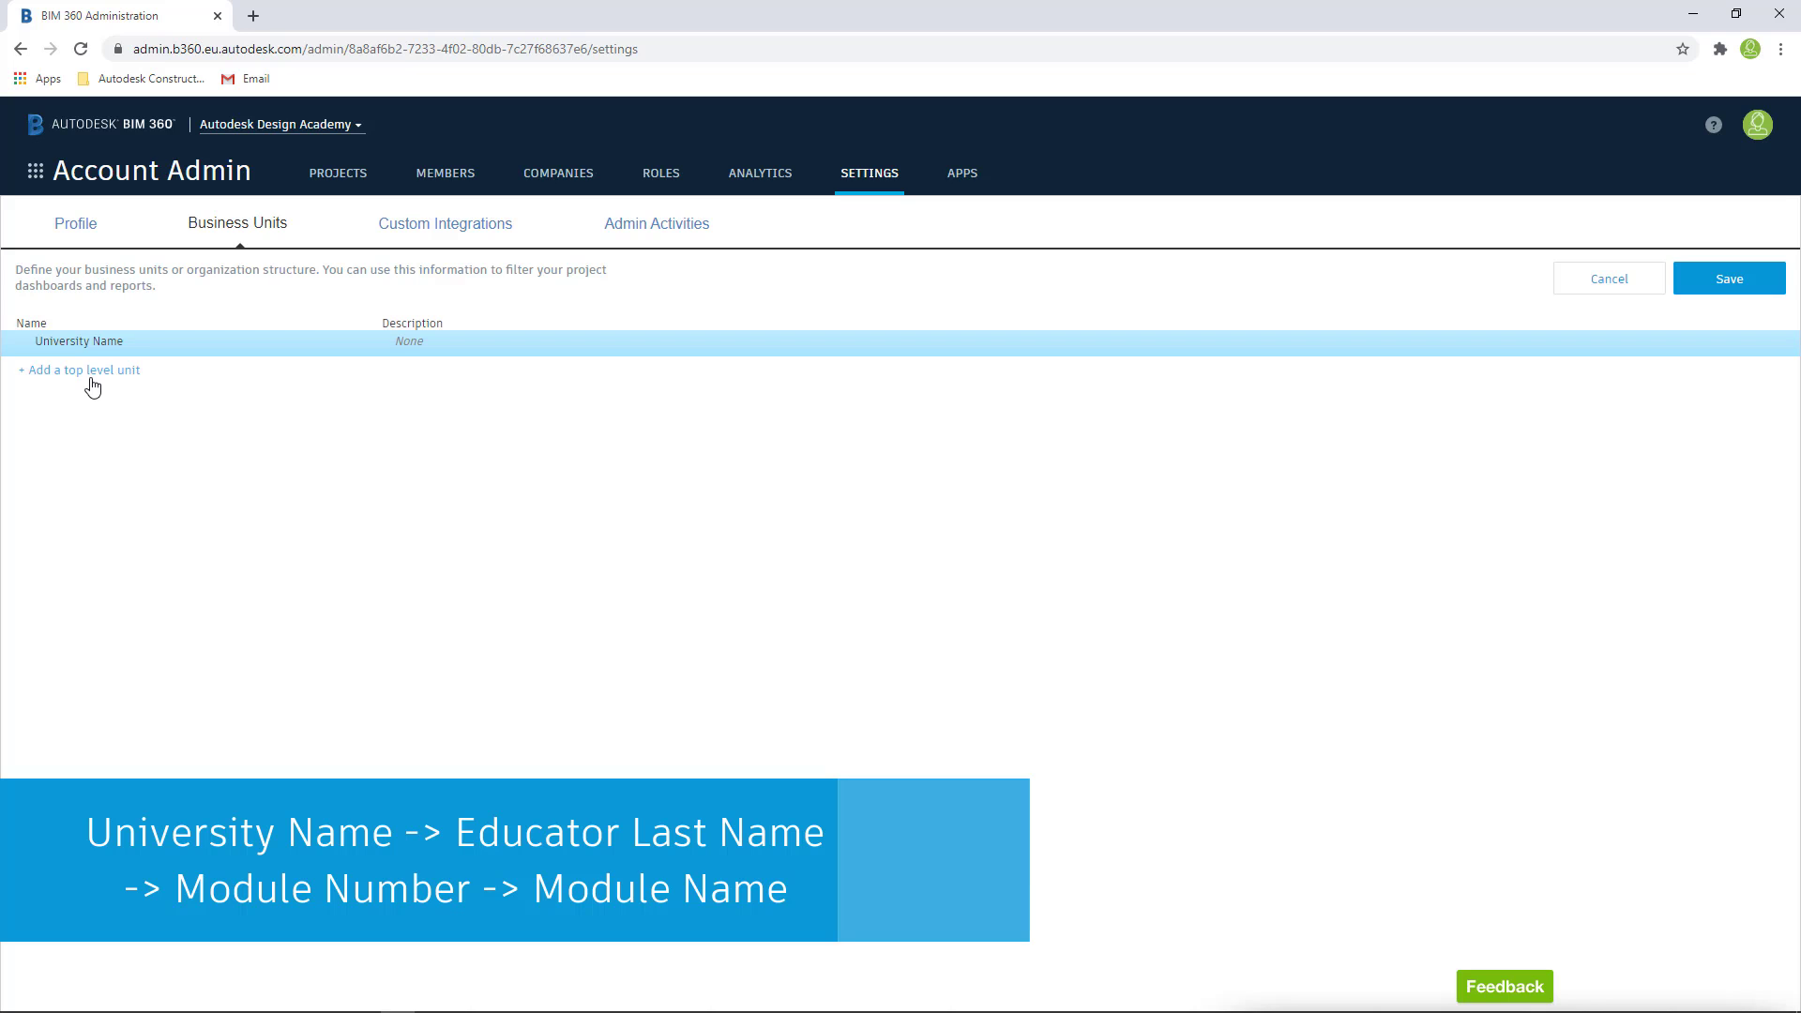
Step: Add a sub-unit named Educator Last Name beneath the University Name business unit
mouse_move(306, 343)
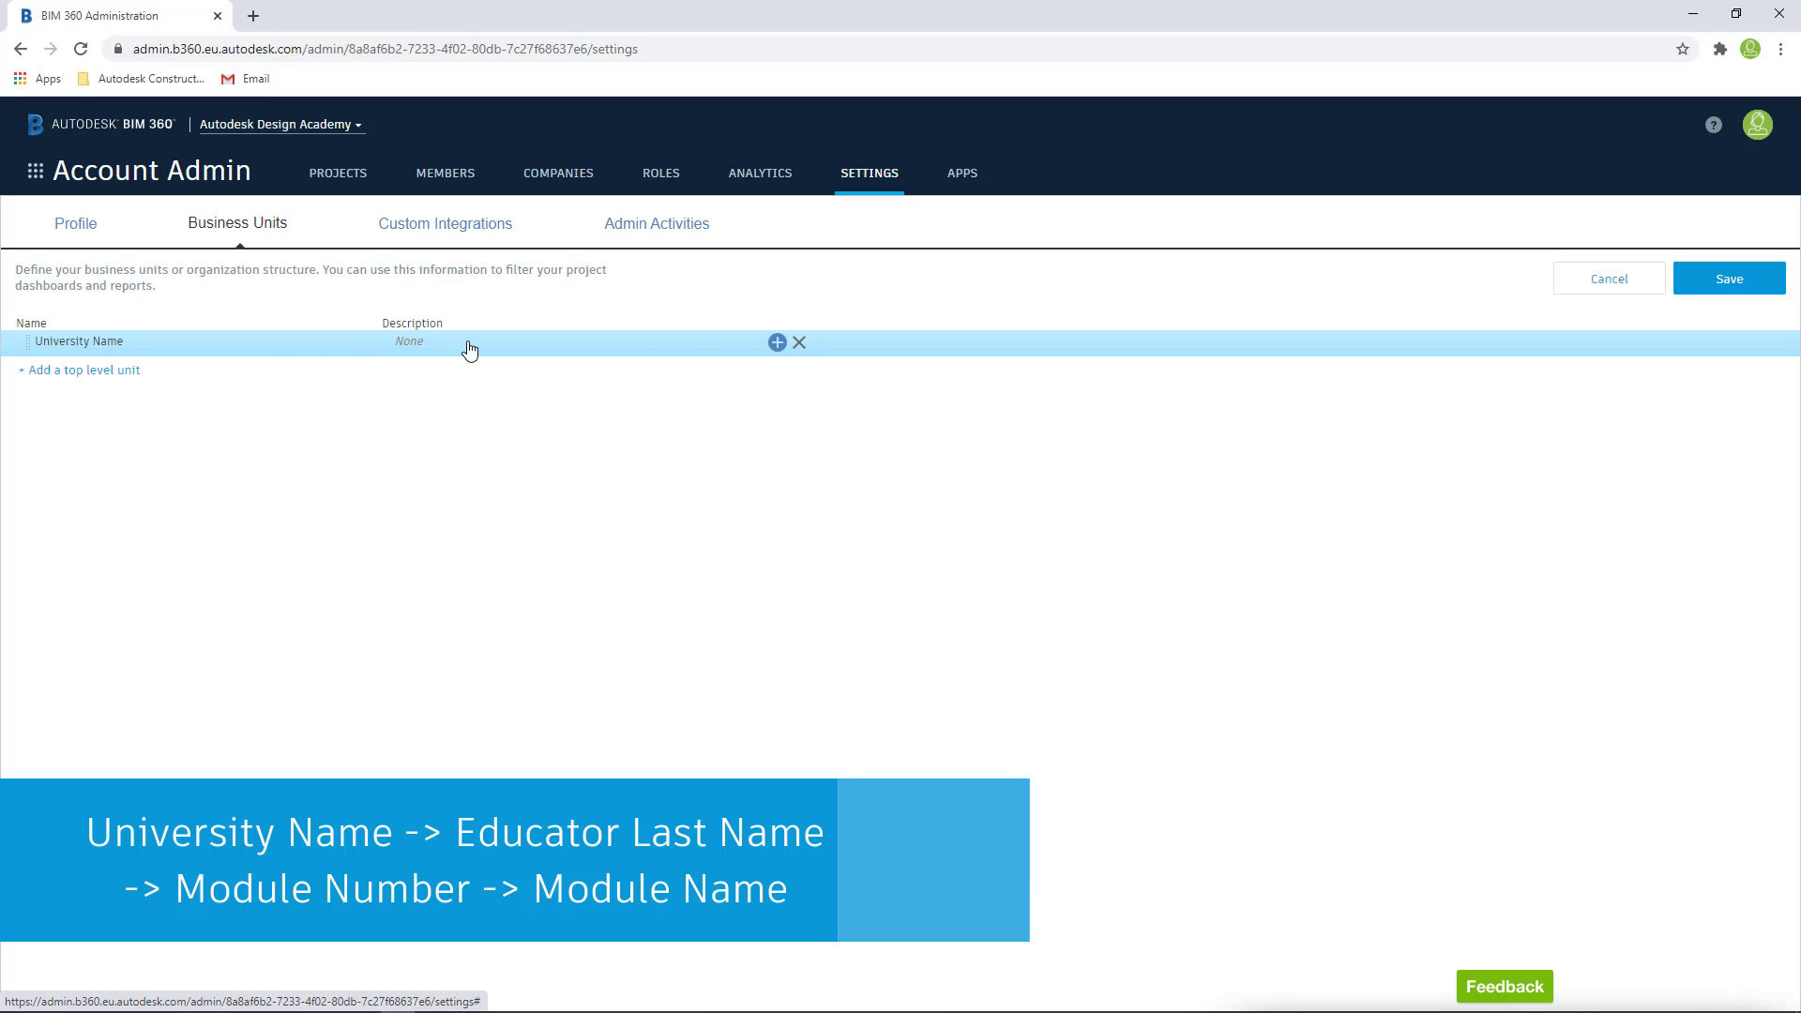
click(776, 343)
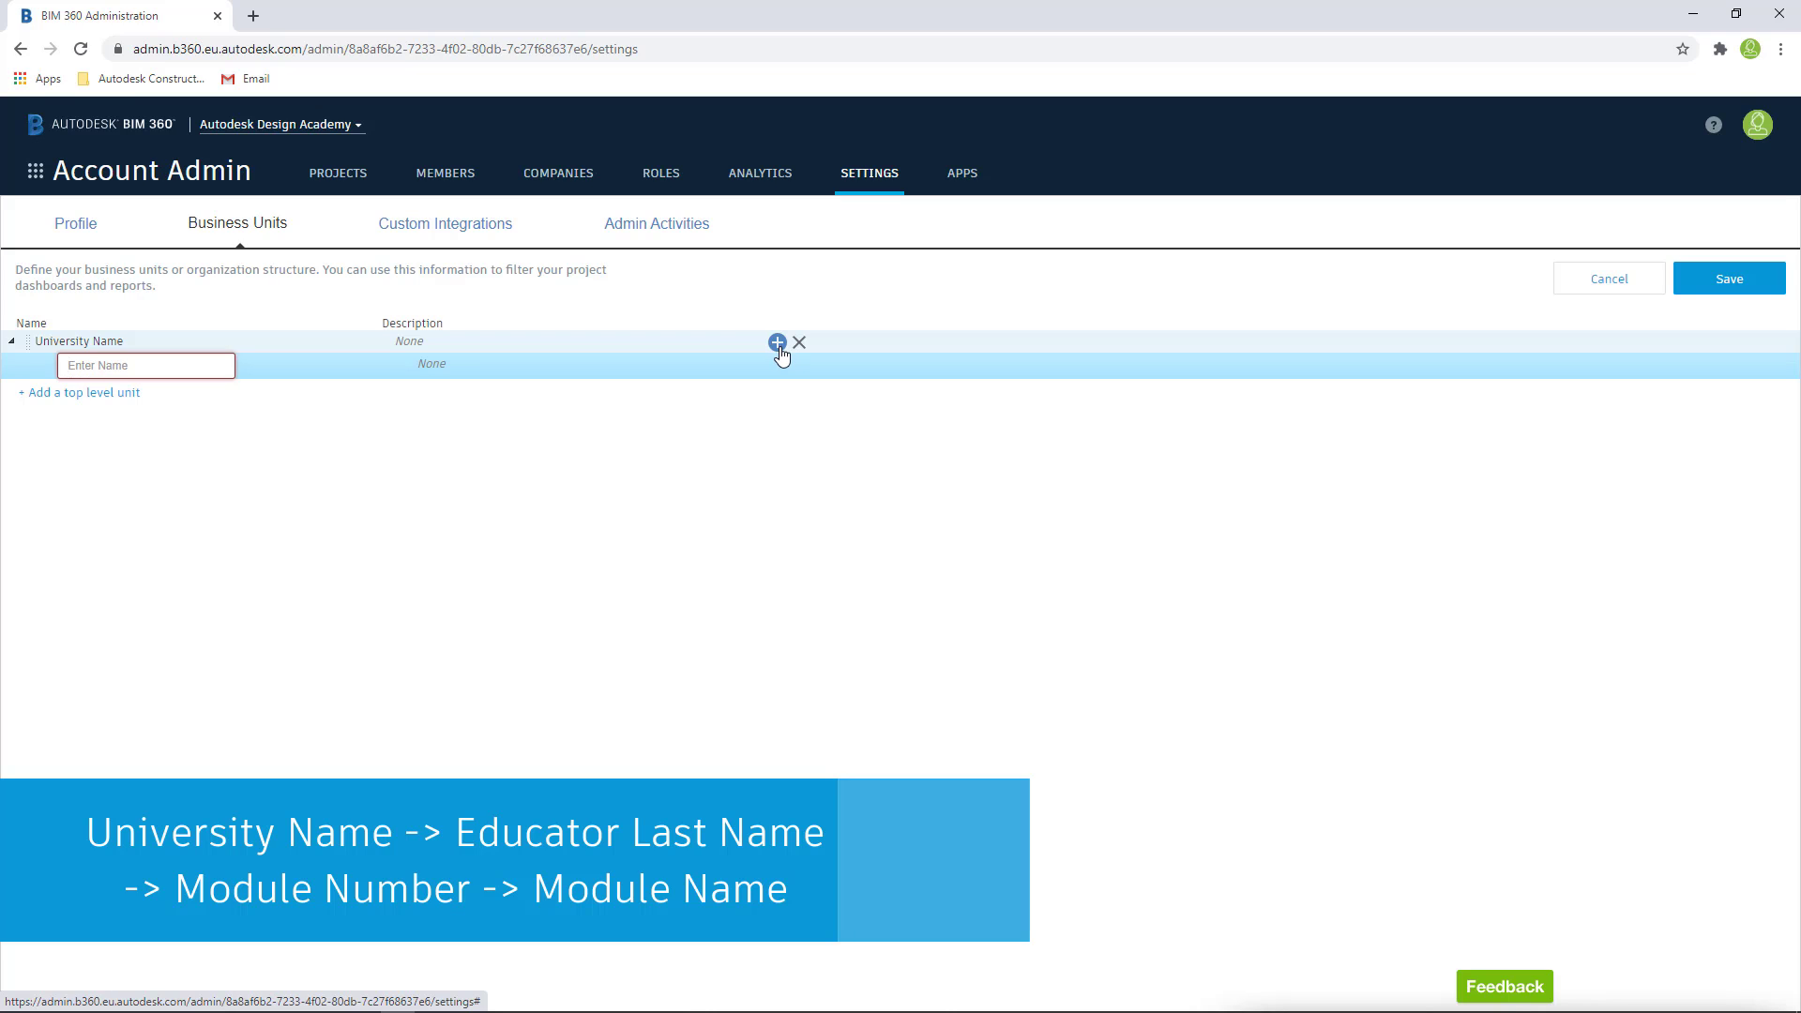
text(Educator Last Name)
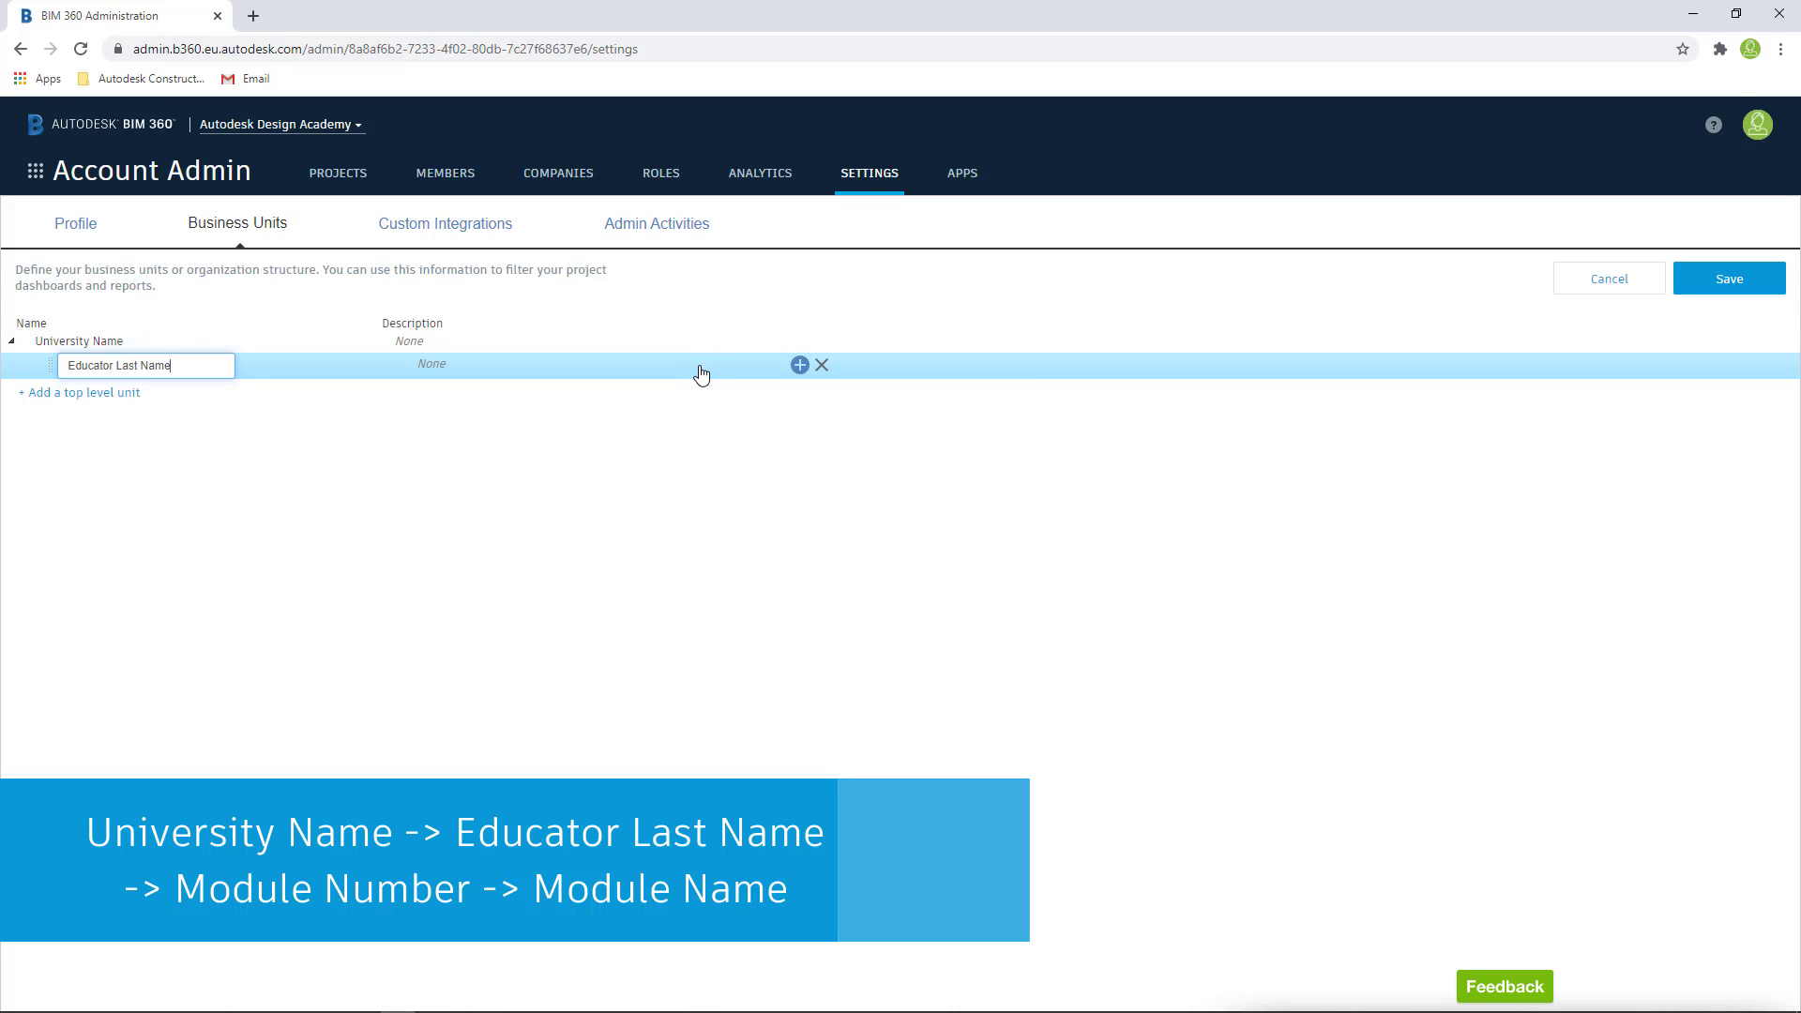
key(Return)
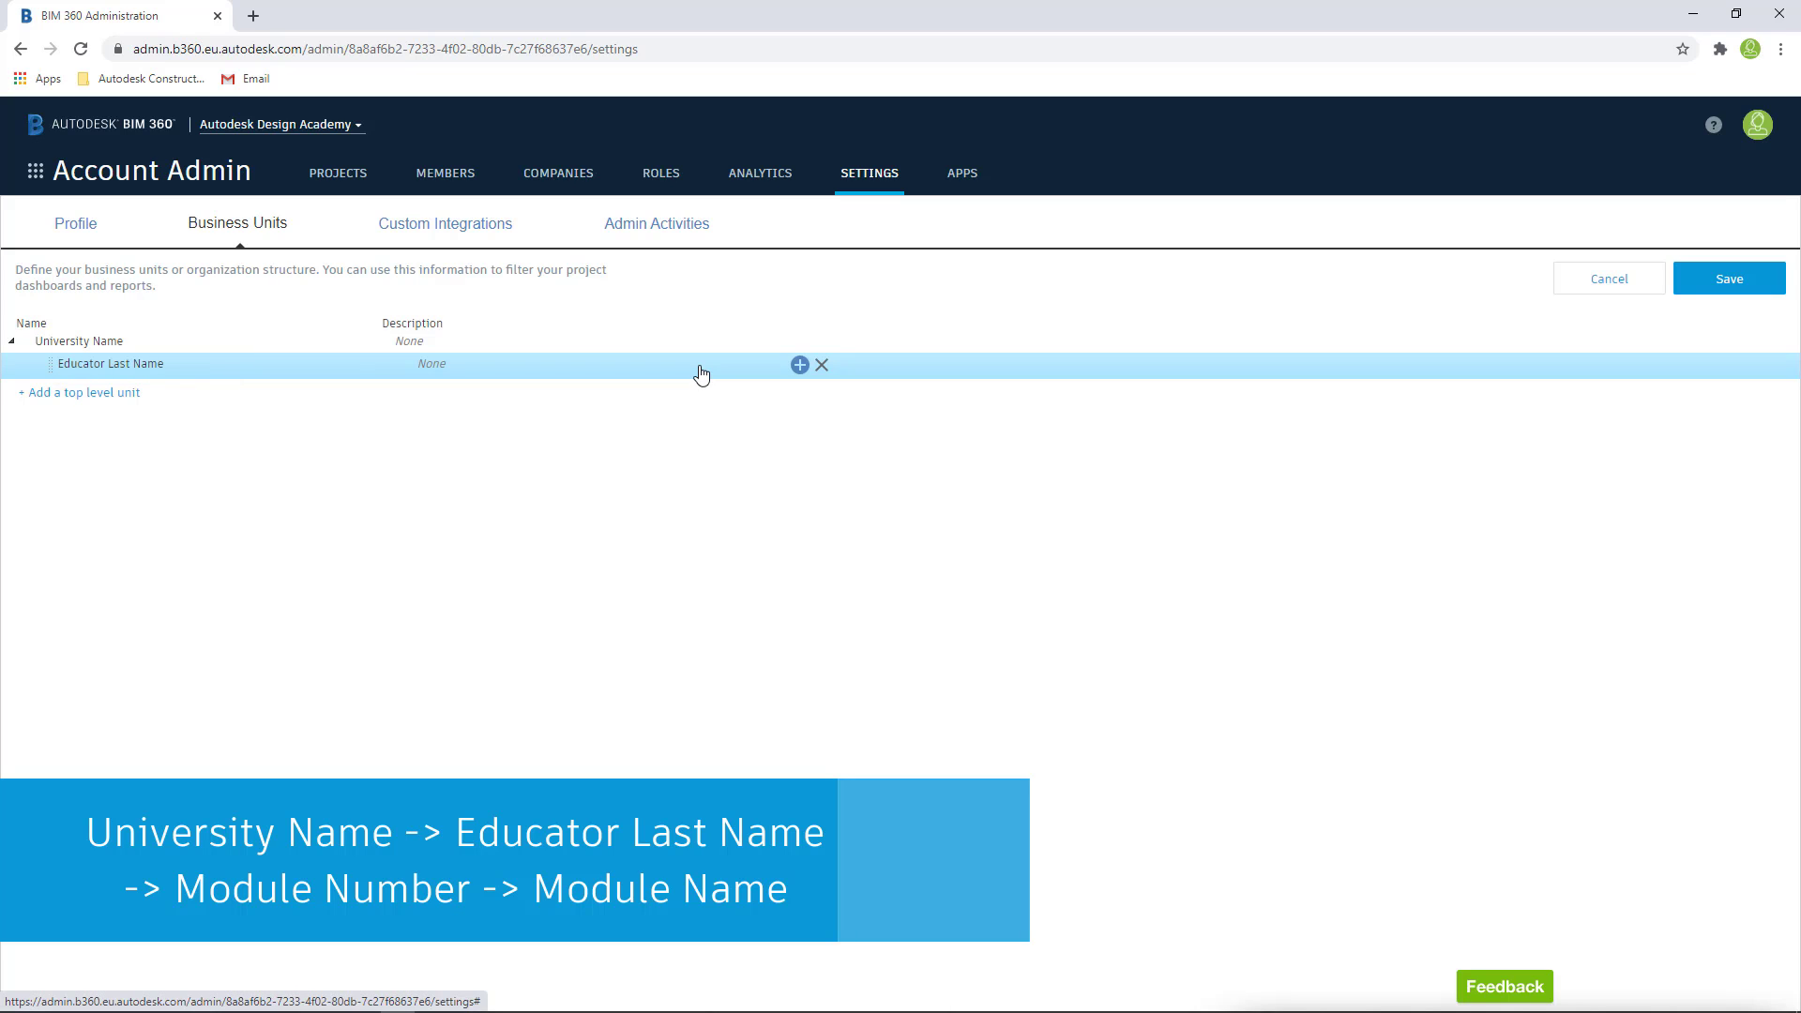
Step: Nest a Module Number unit beneath Educator Last Name and a Module Name unit beneath Module Number
click(798, 372)
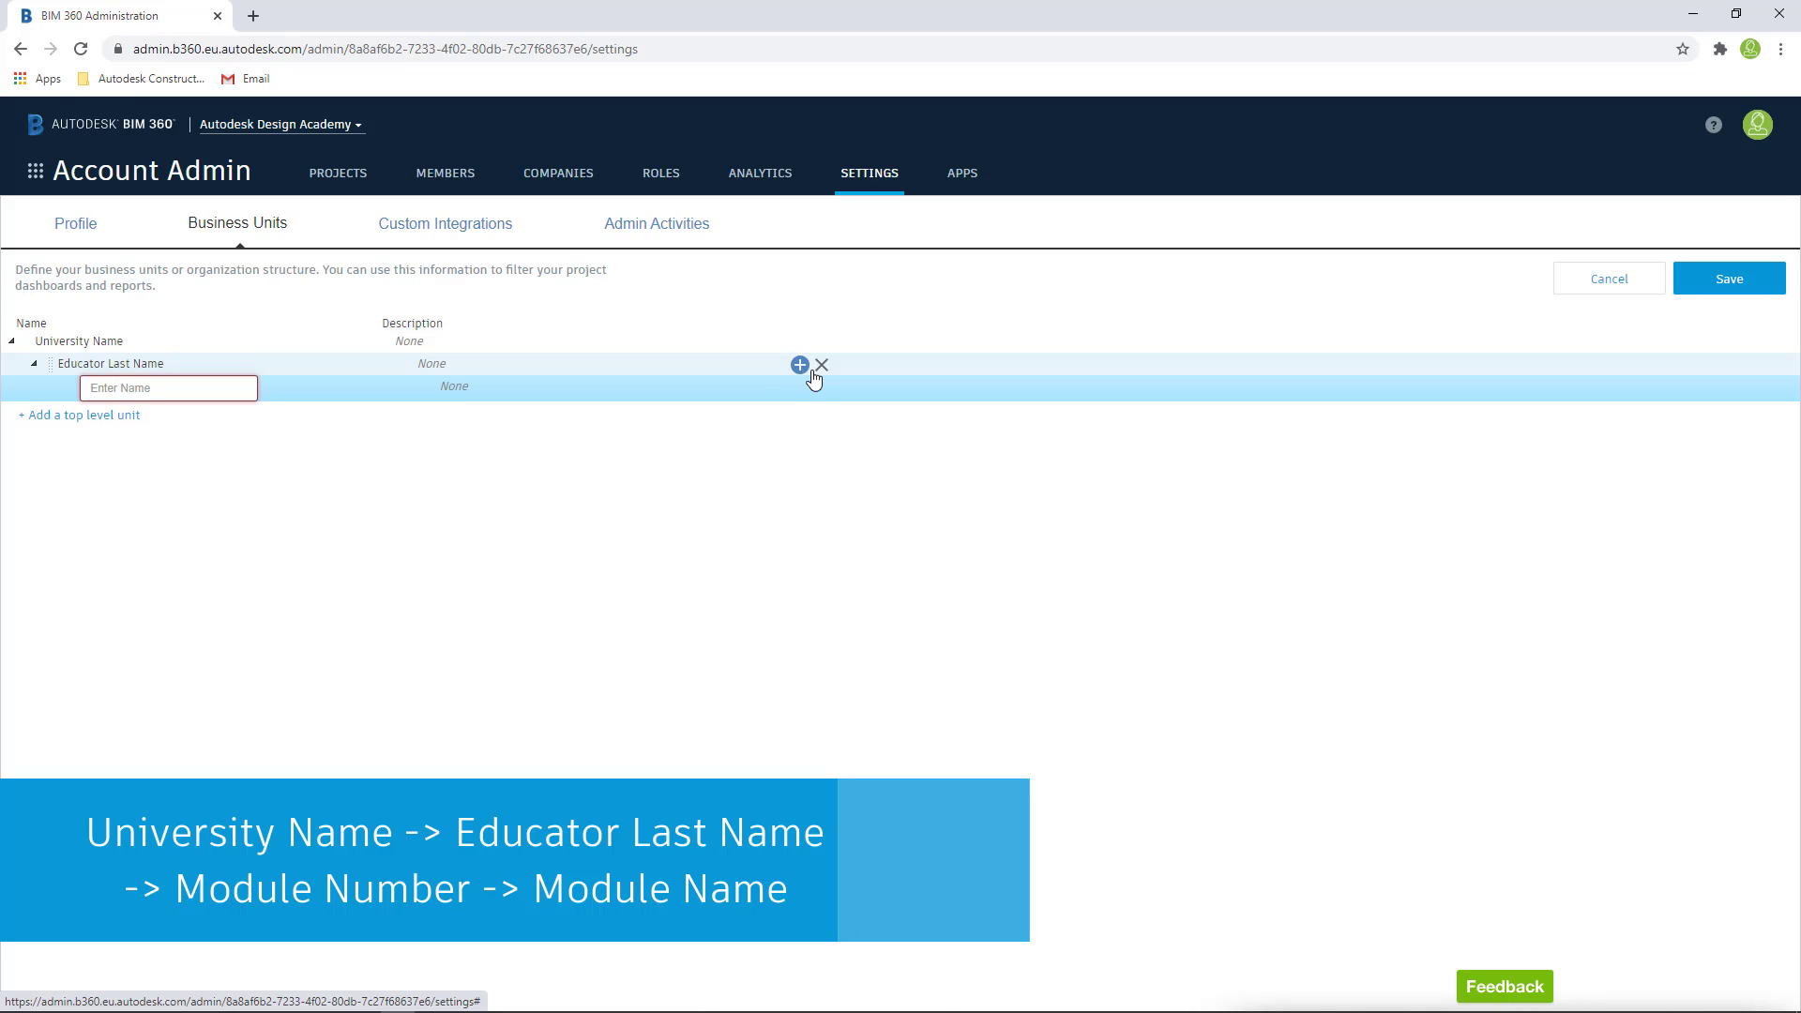
text(Module Number)
key(Return)
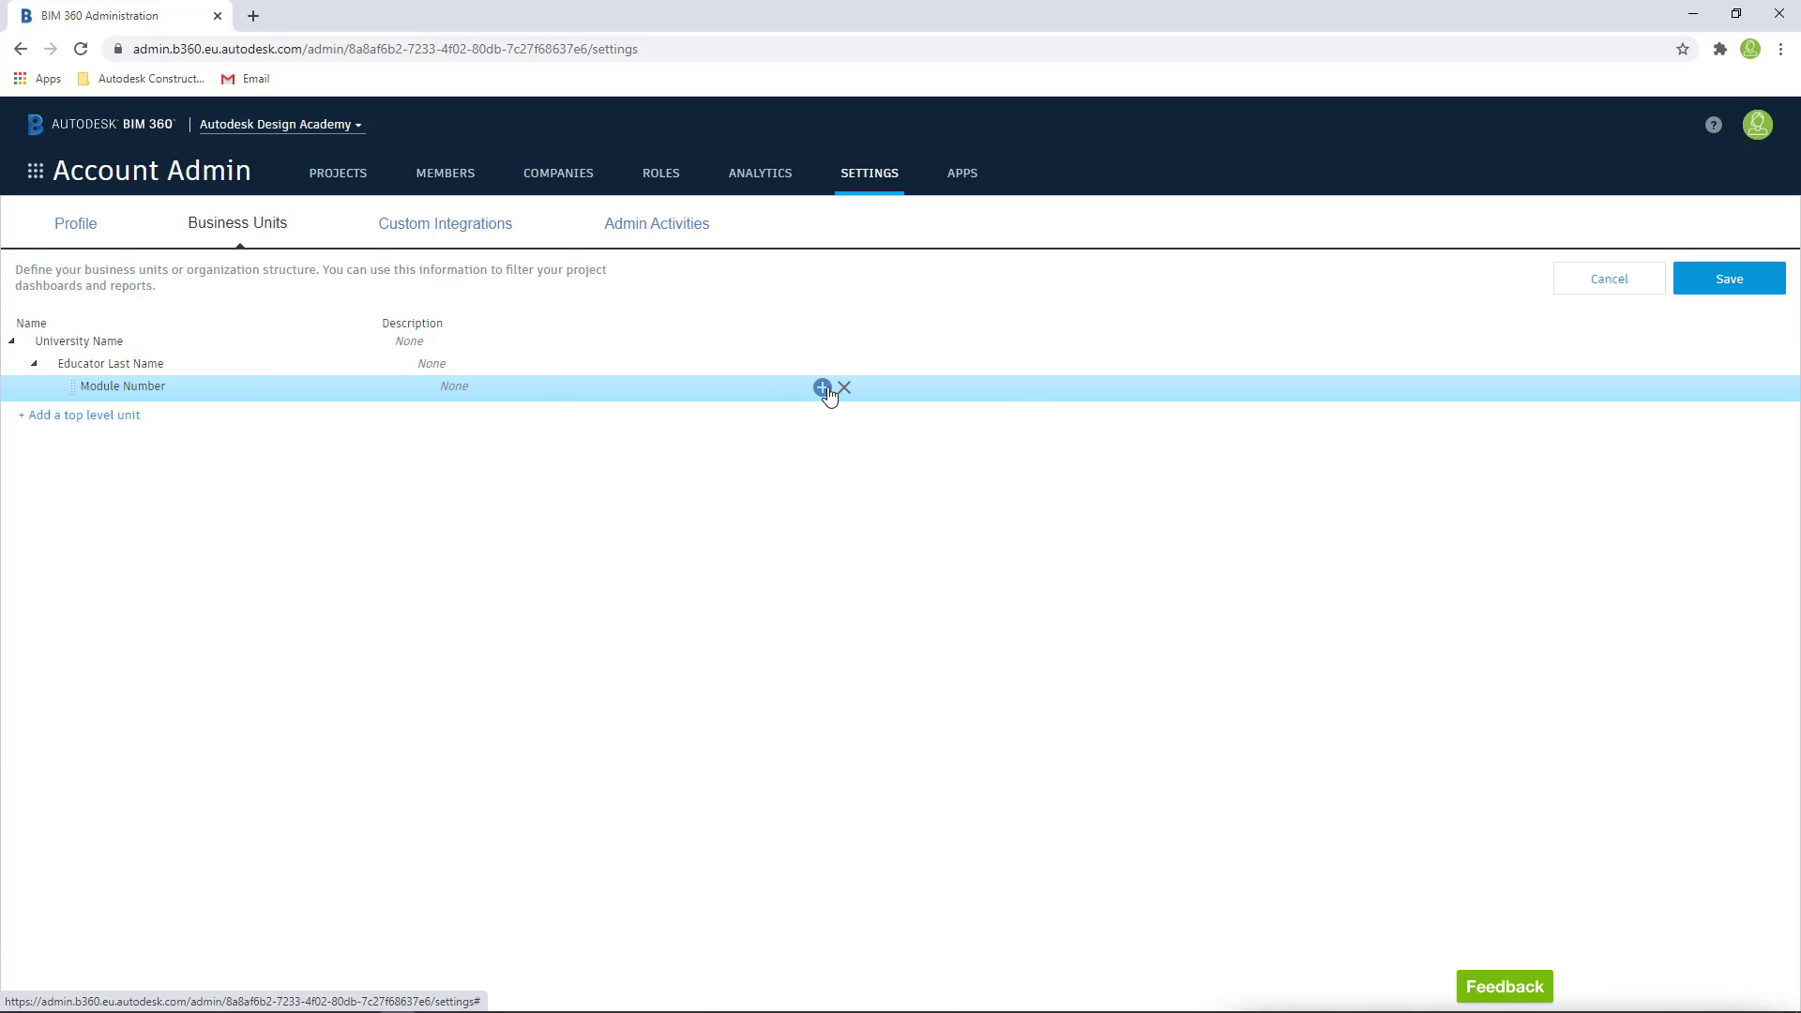
click(823, 388)
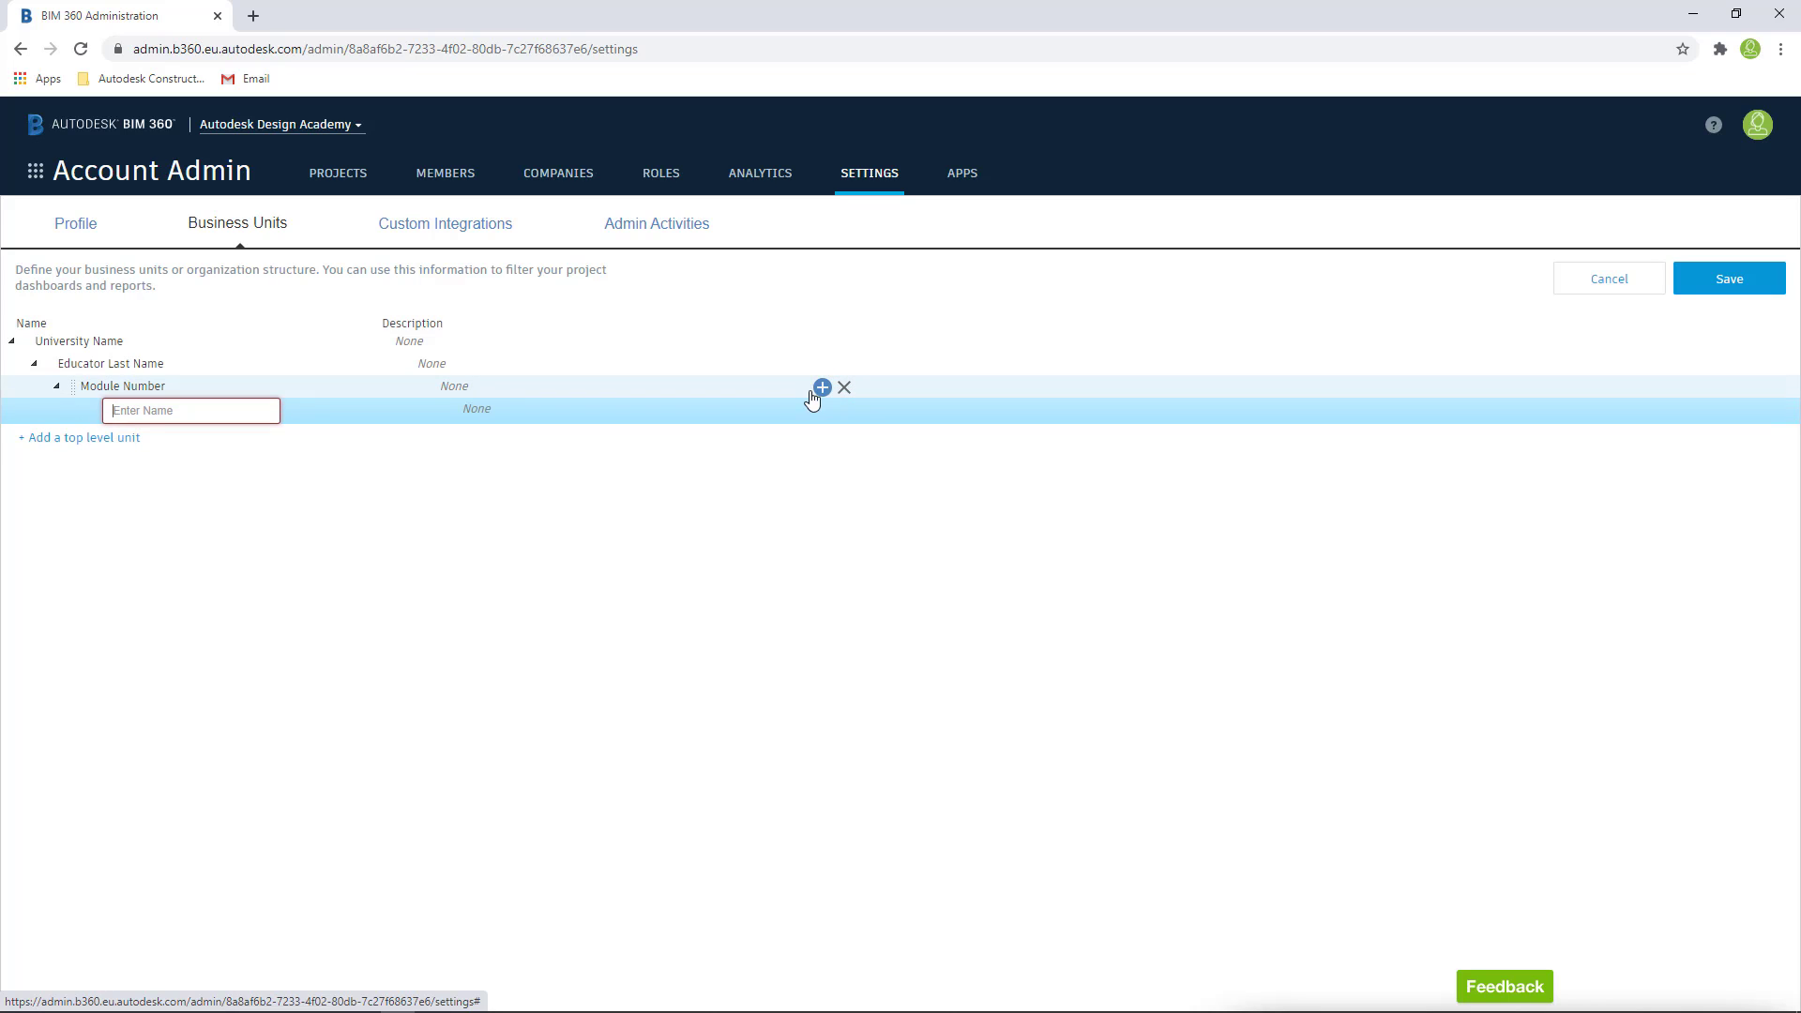
text(Module Name)
key(Return)
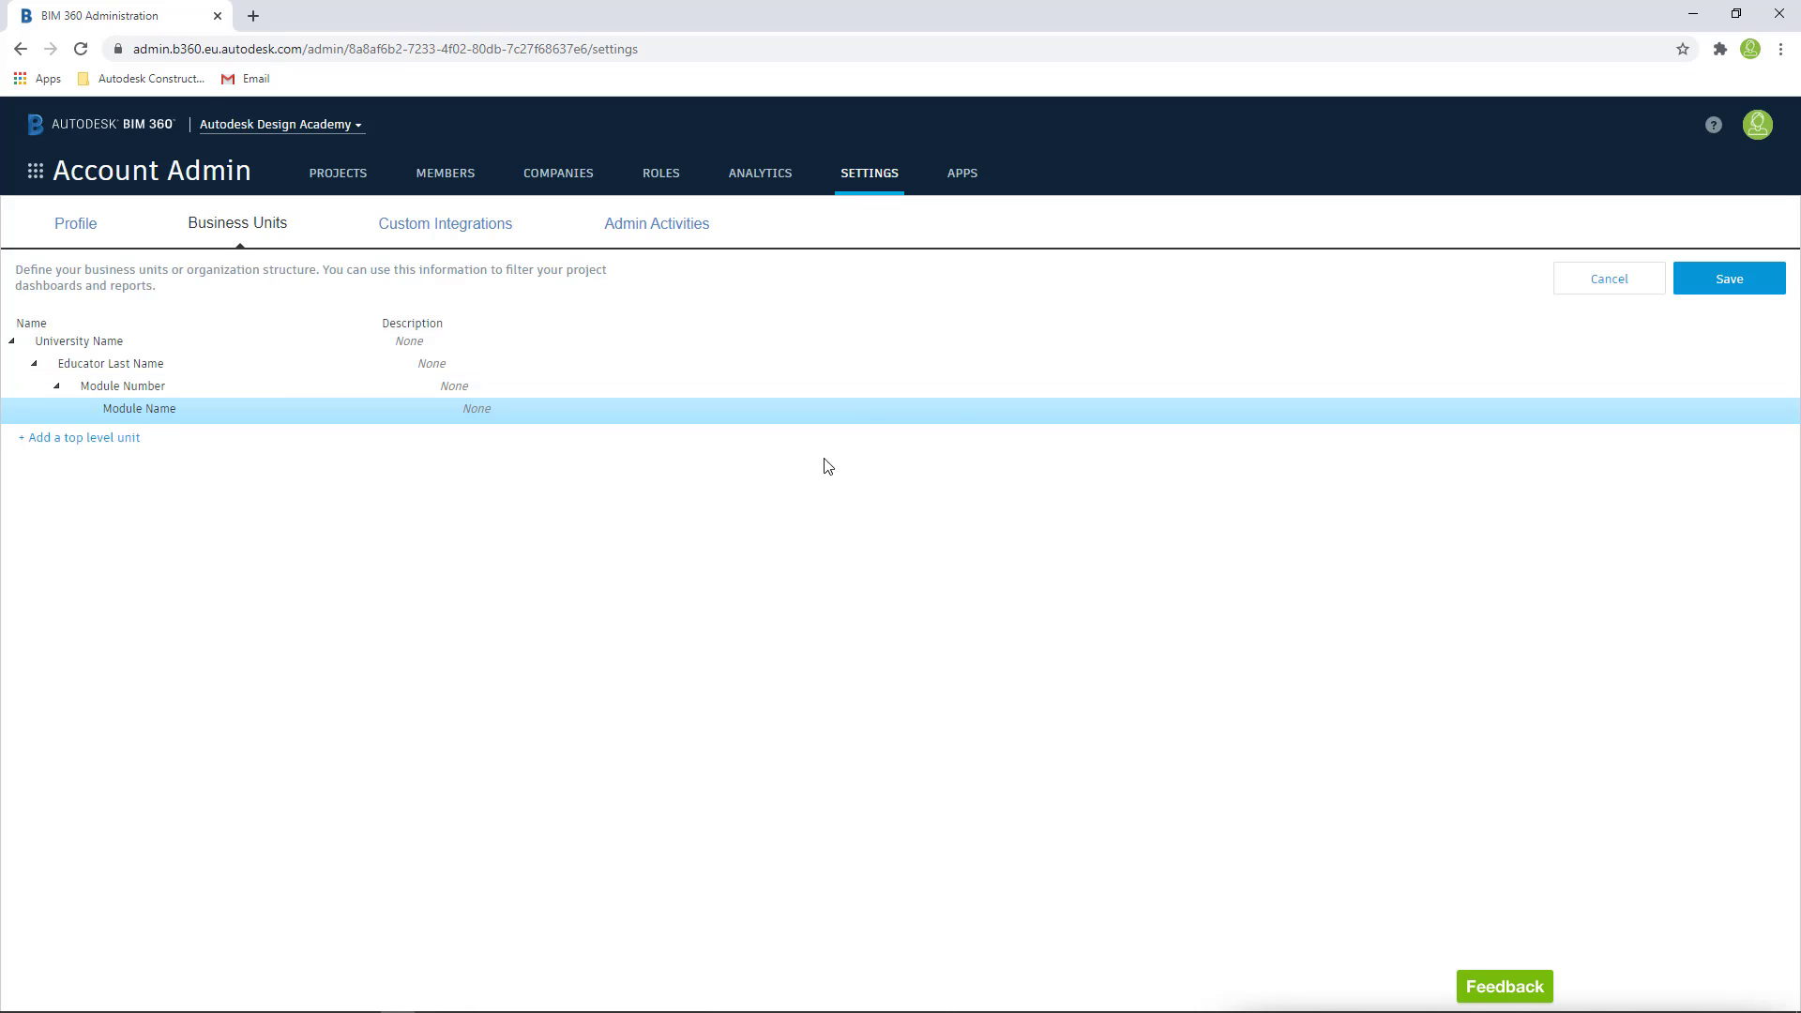
Step: Save the business unit structure and expand the University Name hierarchy through all its levels
click(1724, 285)
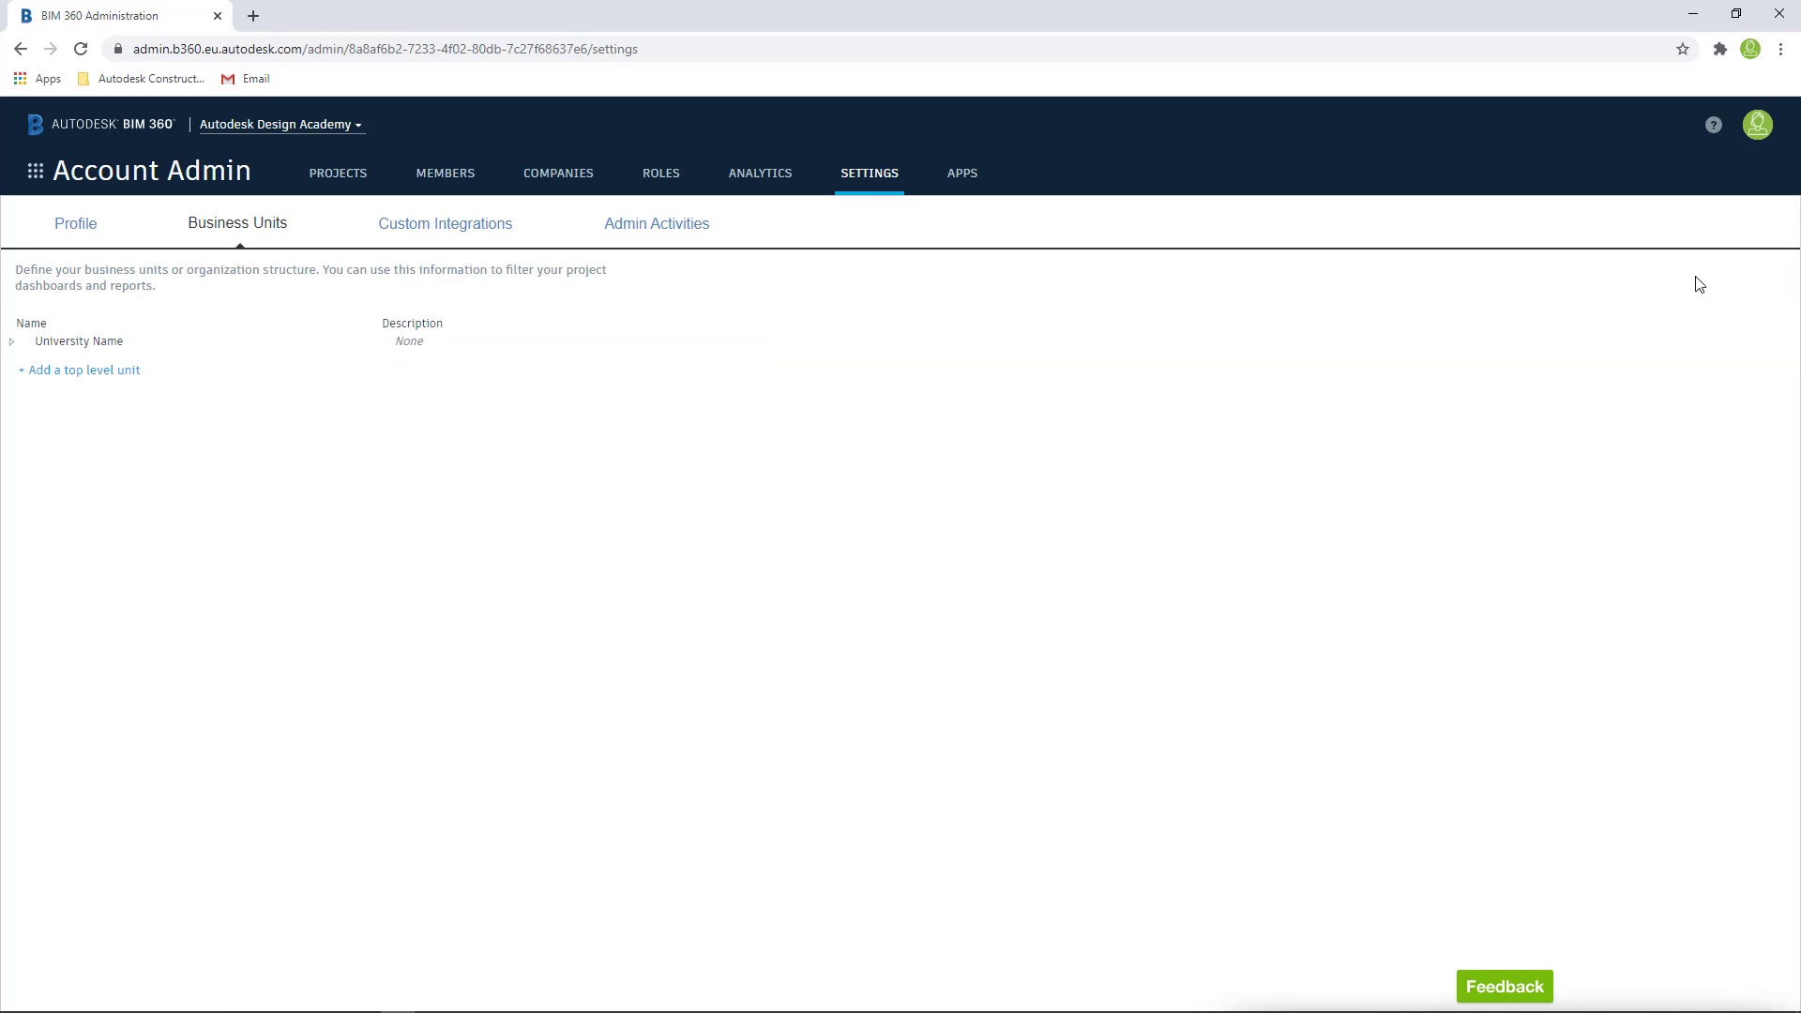
click(12, 342)
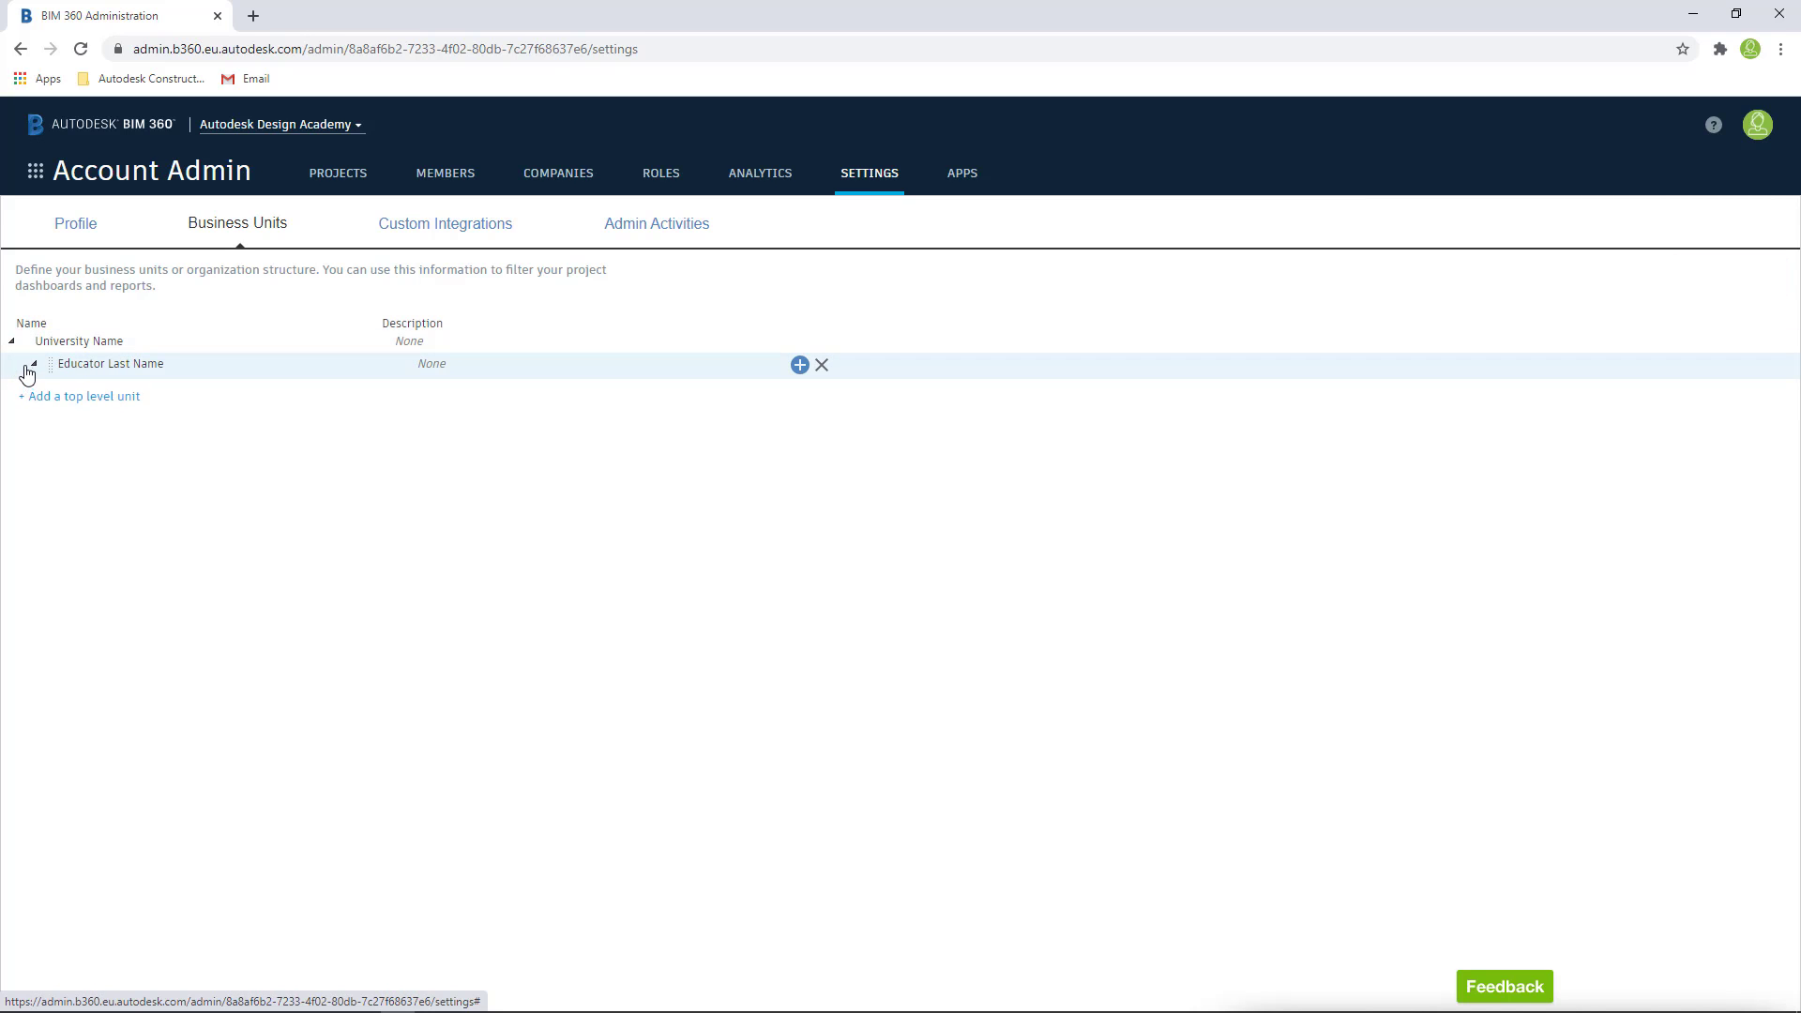
click(34, 363)
click(56, 386)
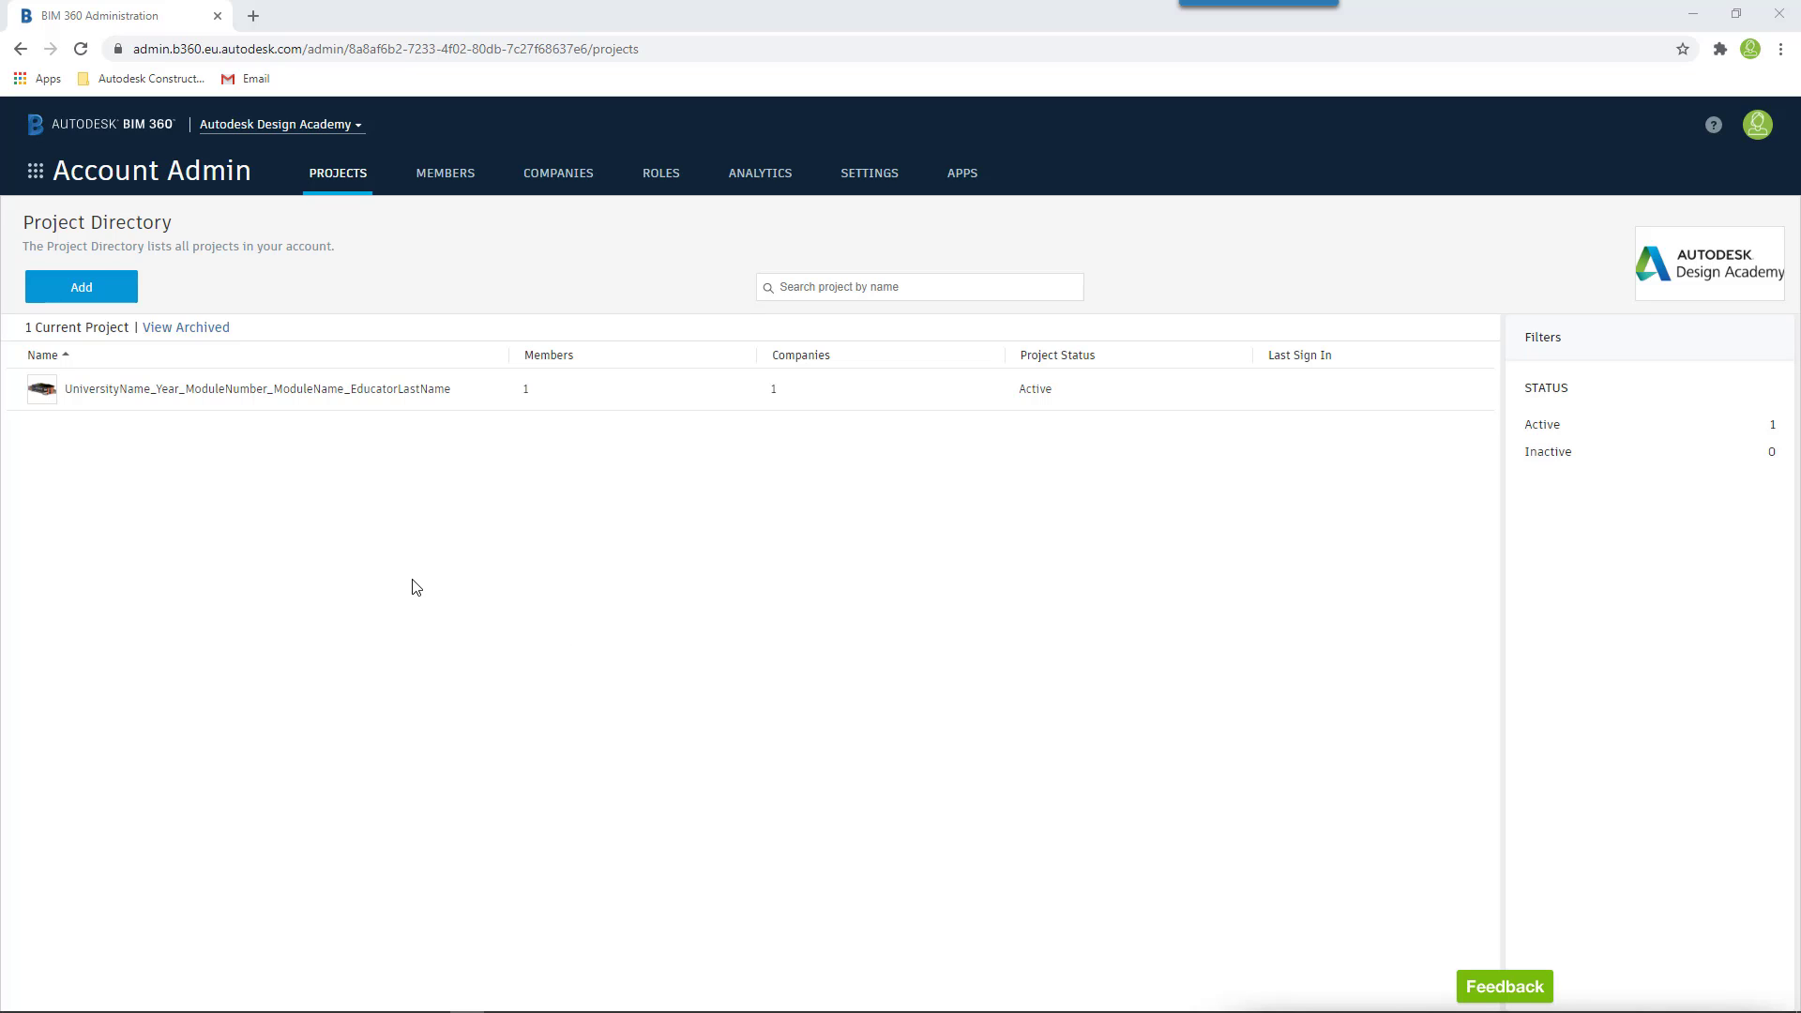
Step: Assign the Module Name business unit in the profile of the UniversityName_Year_ModuleNumber_ModuleName_EducatorLastName project and save the profile
click(242, 385)
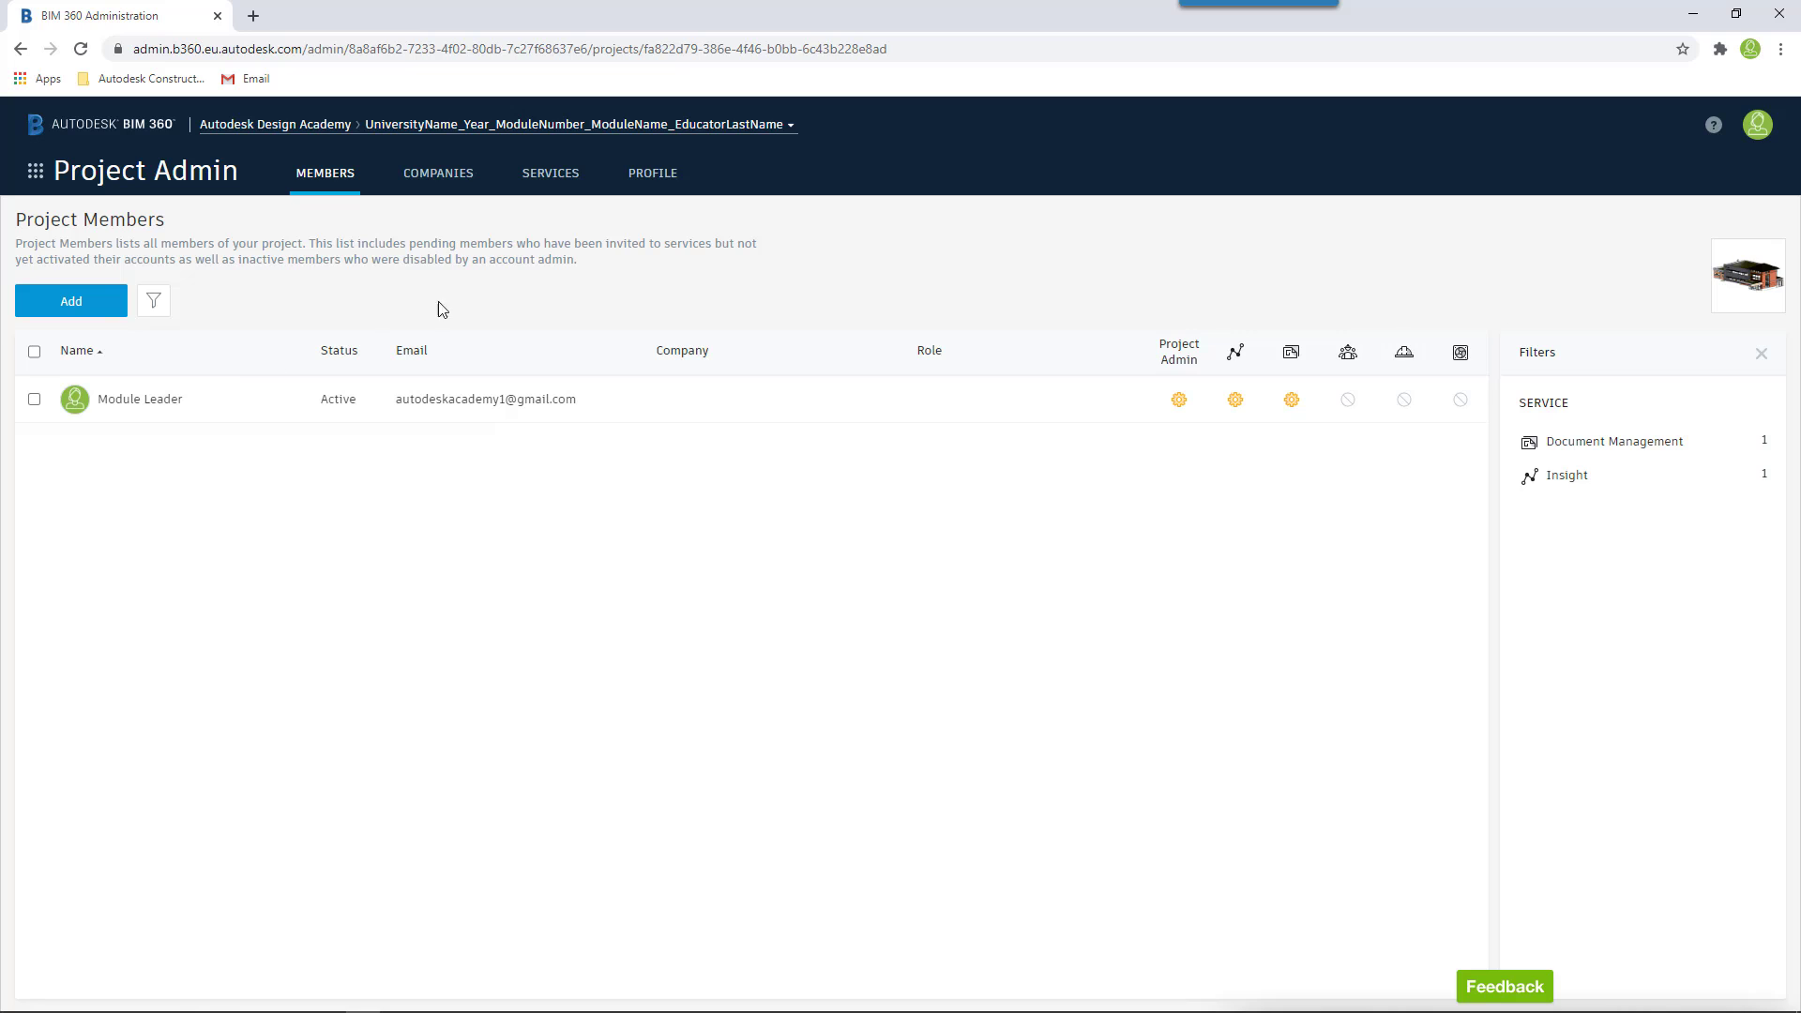
click(651, 178)
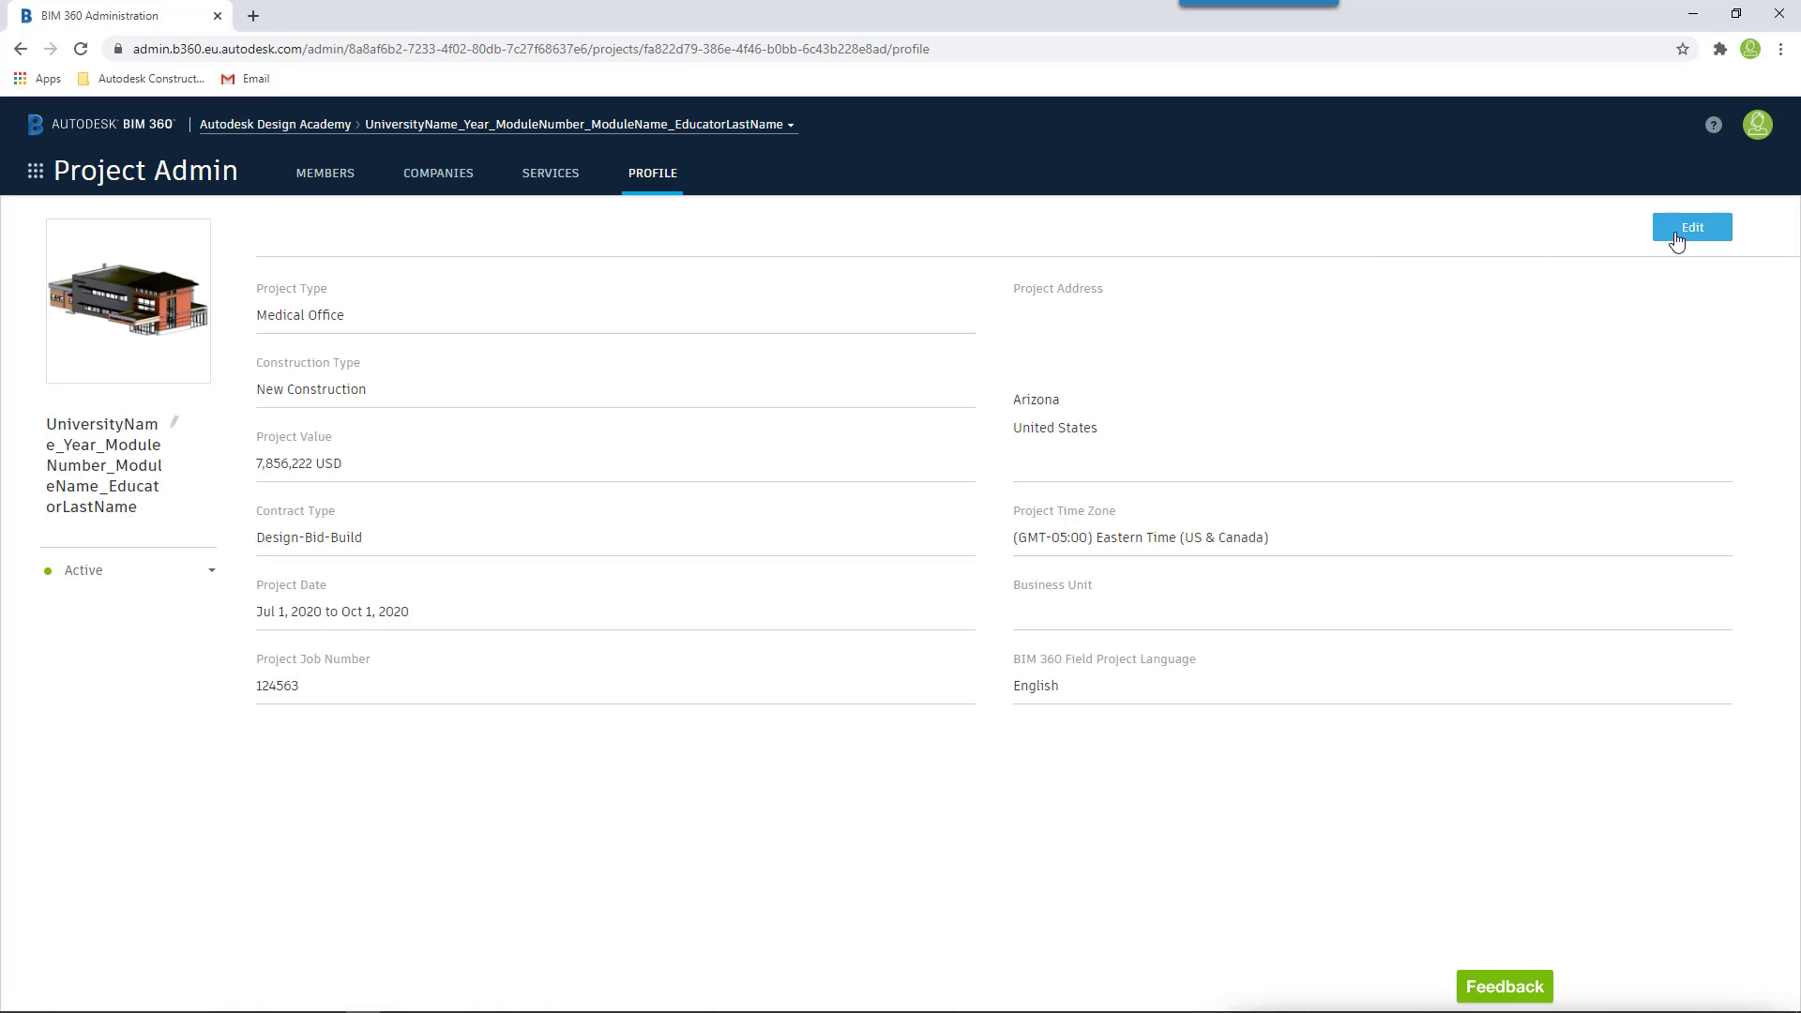
click(1690, 235)
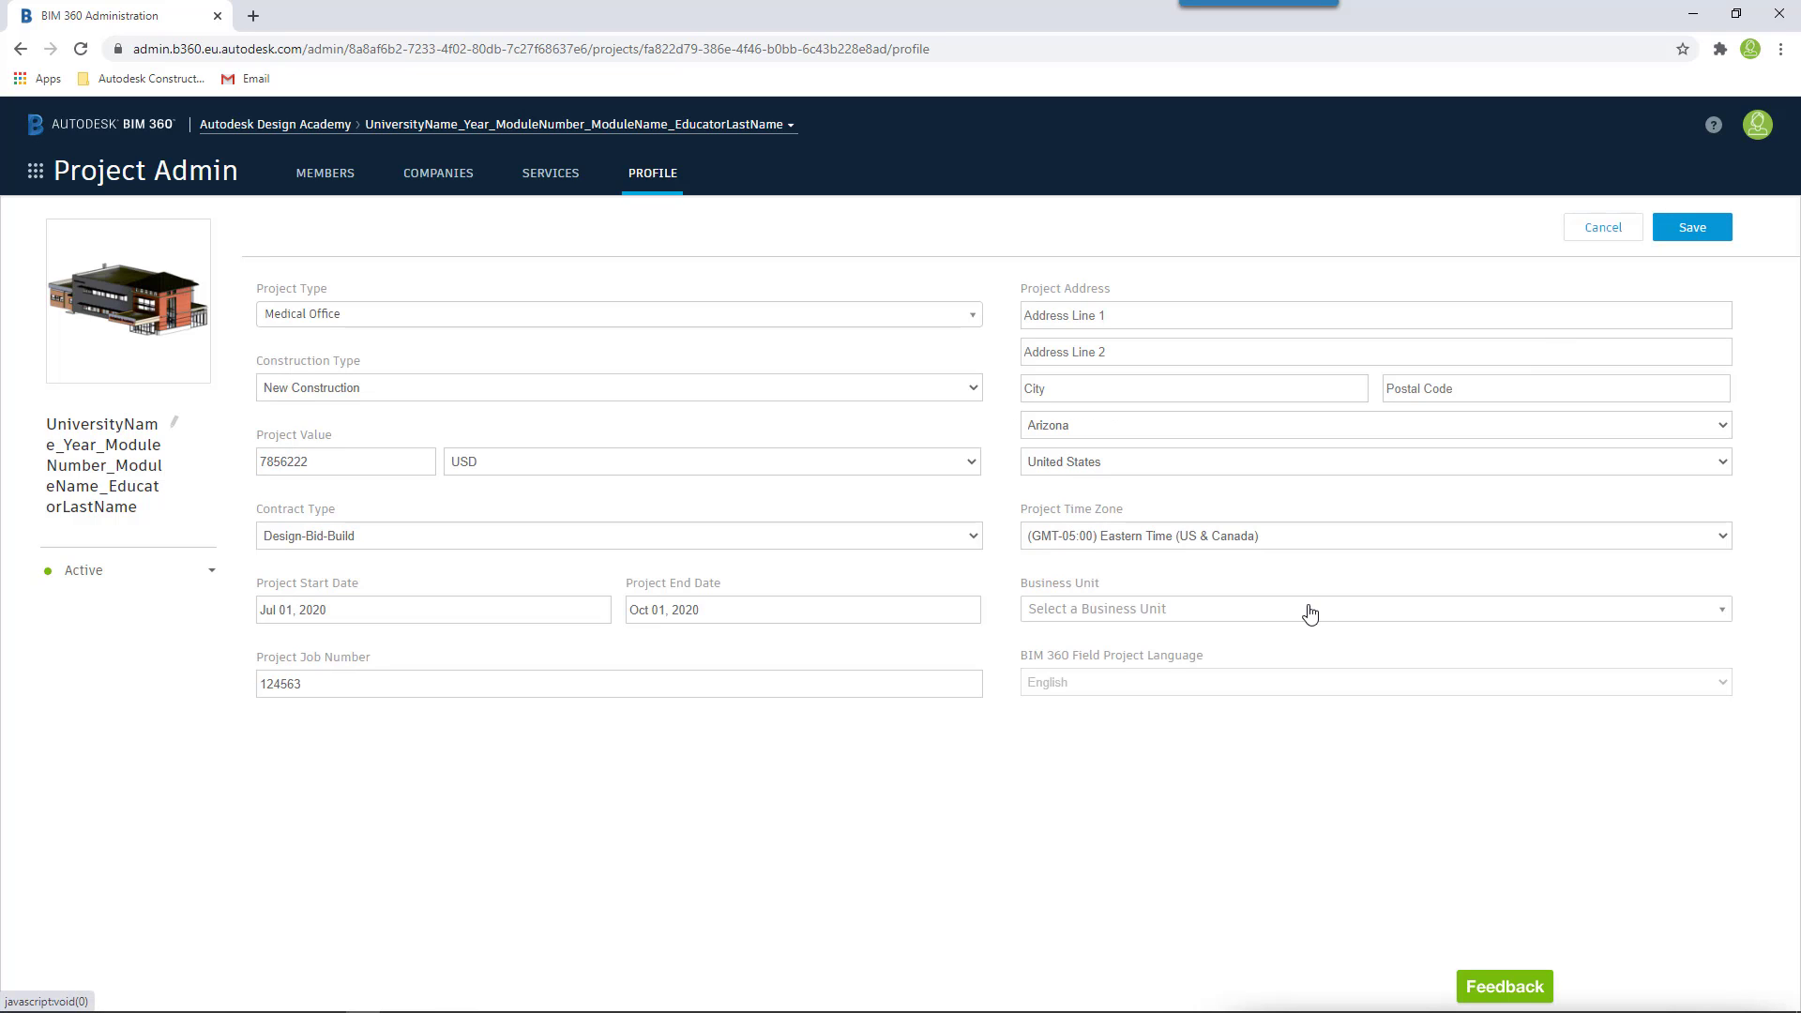
click(1722, 614)
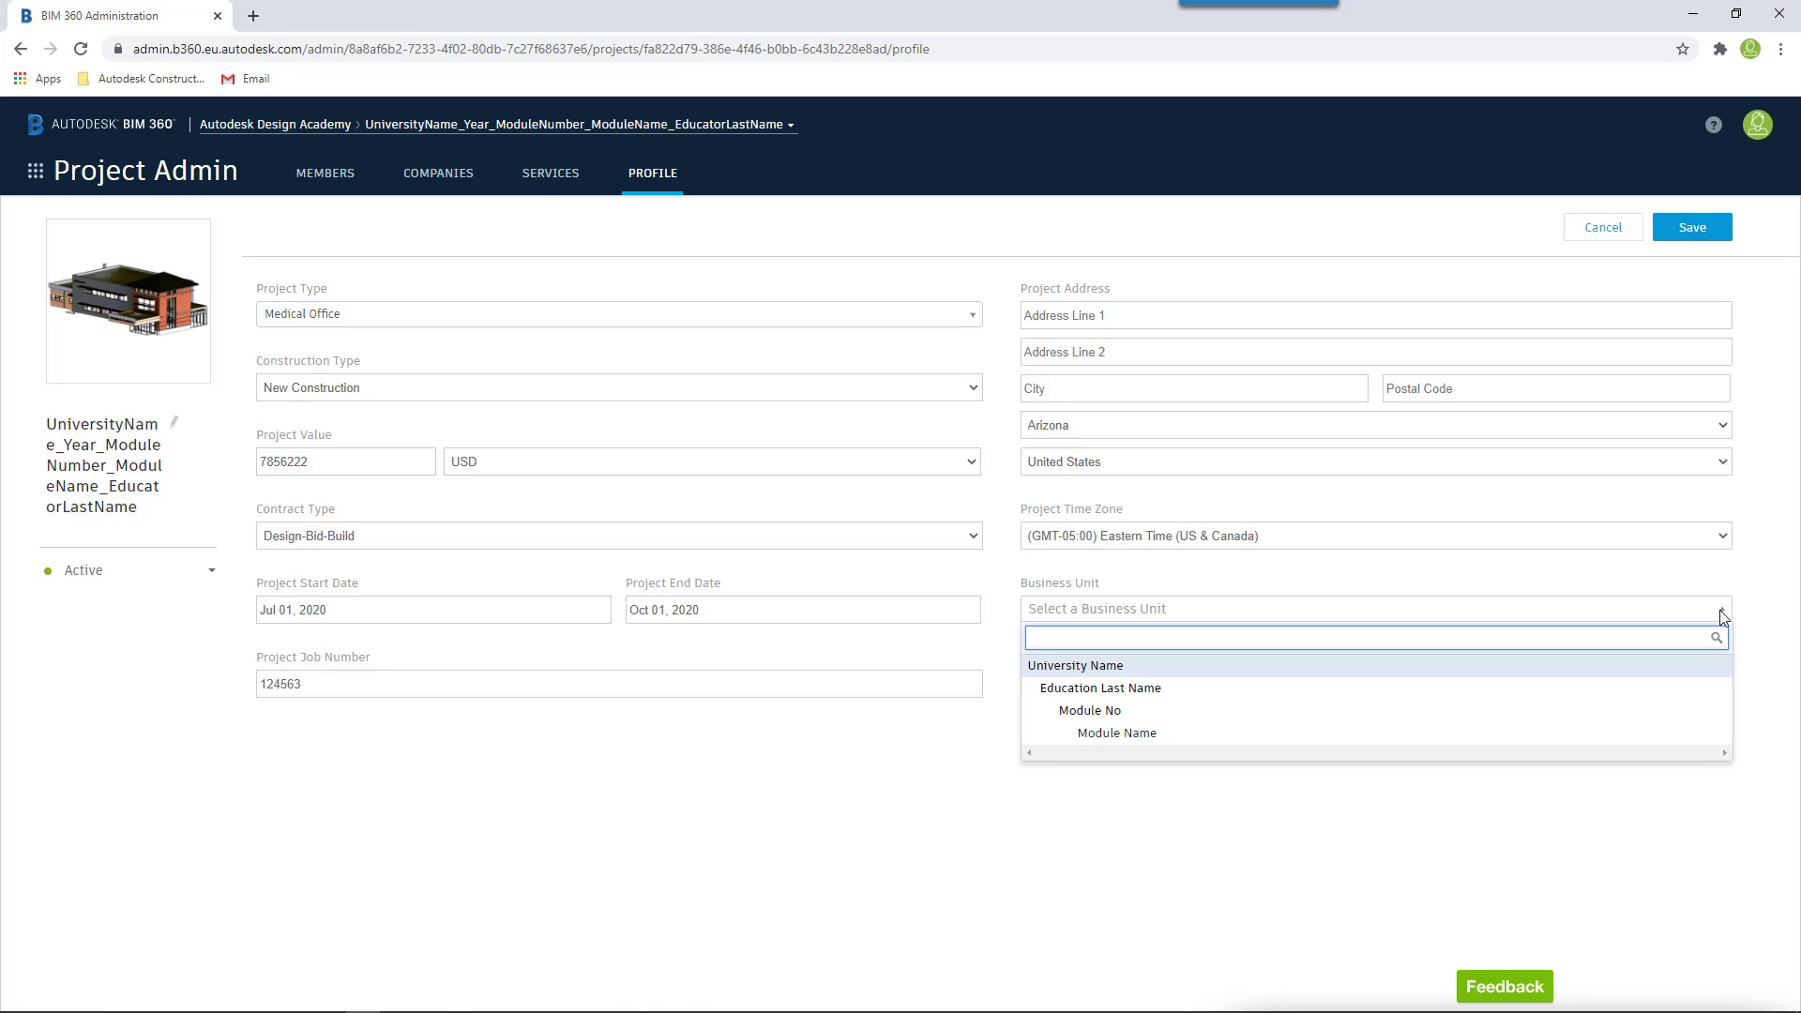
click(1125, 733)
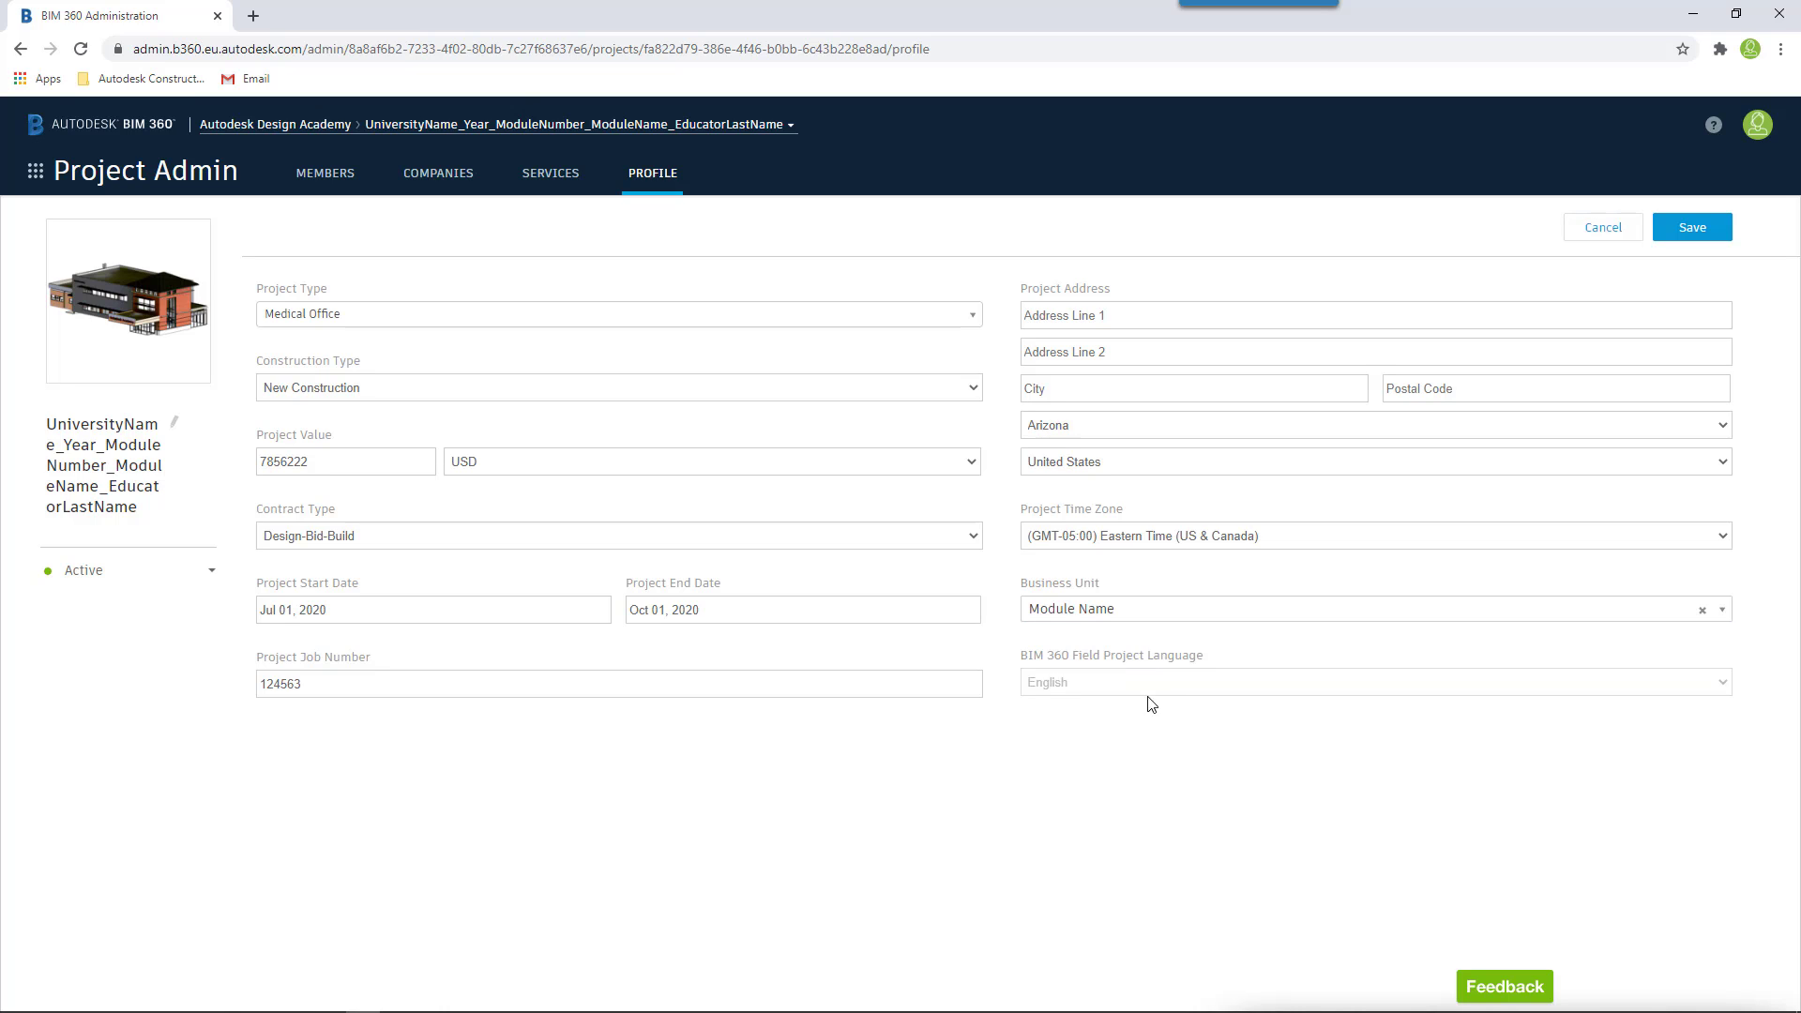
click(1691, 228)
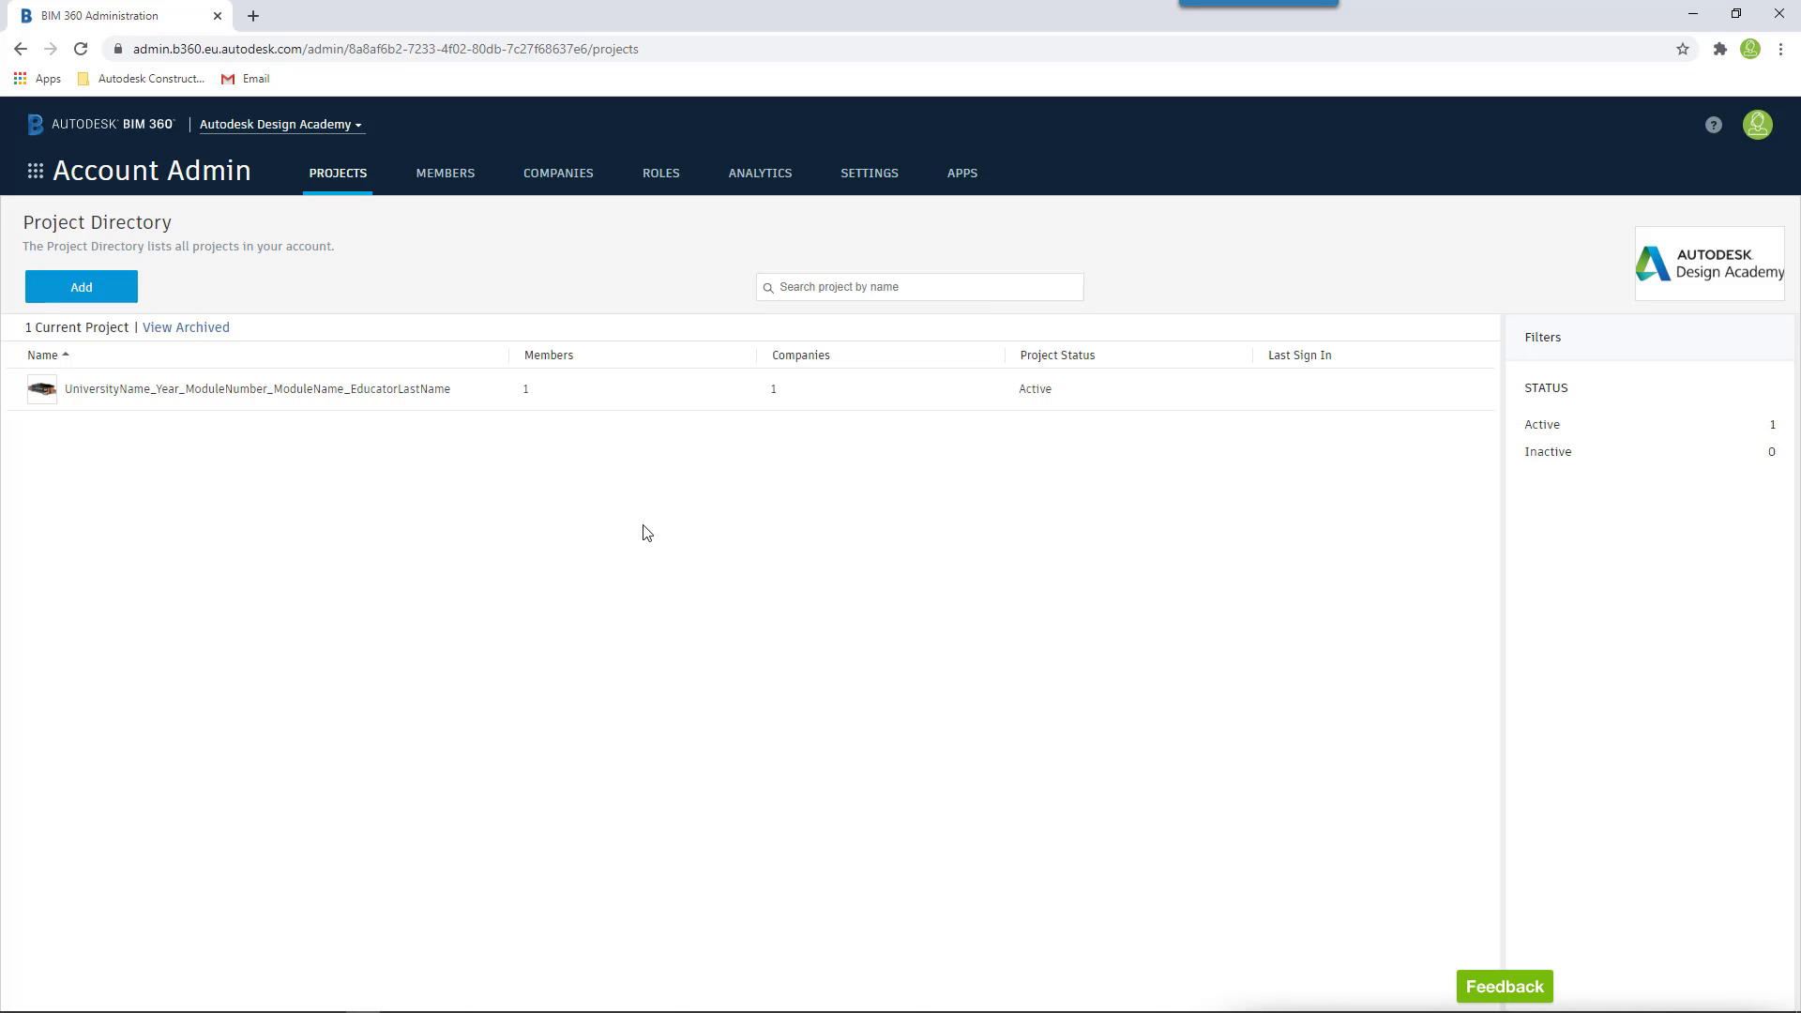
Step: In the account's business units, move Module Name out of Module No so it sits directly beneath Education Last Name
click(869, 174)
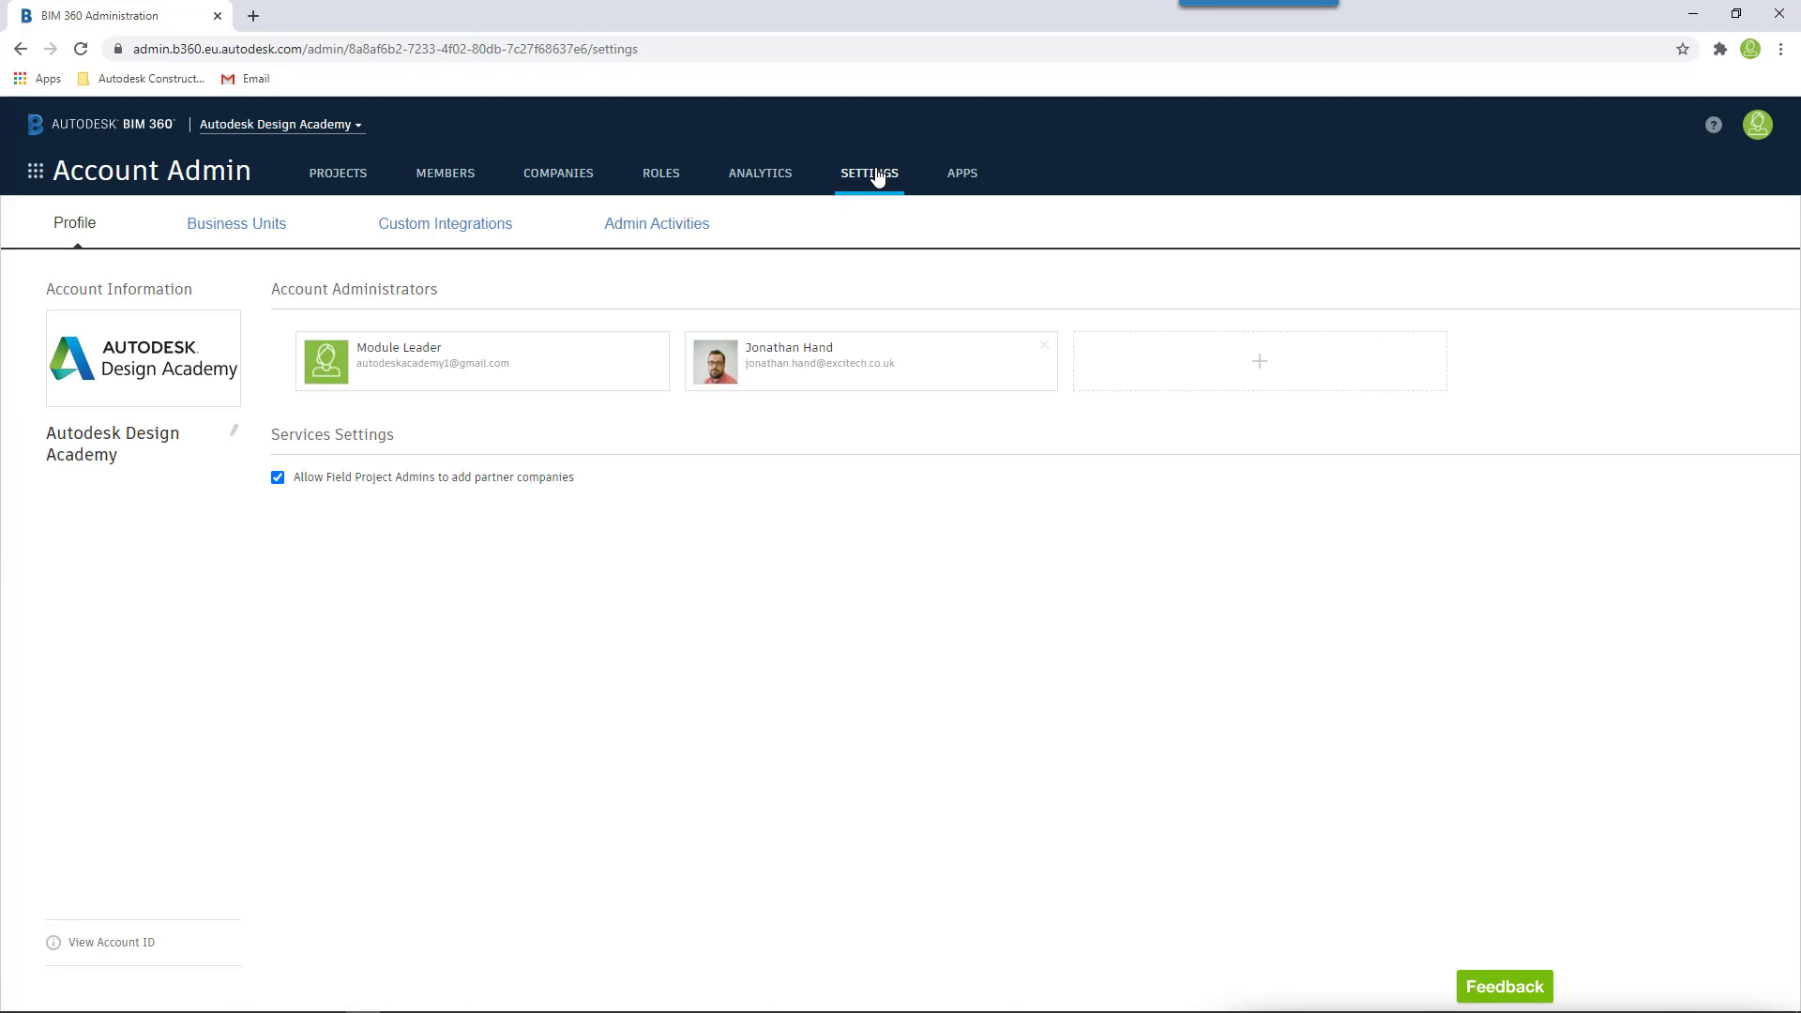
click(238, 230)
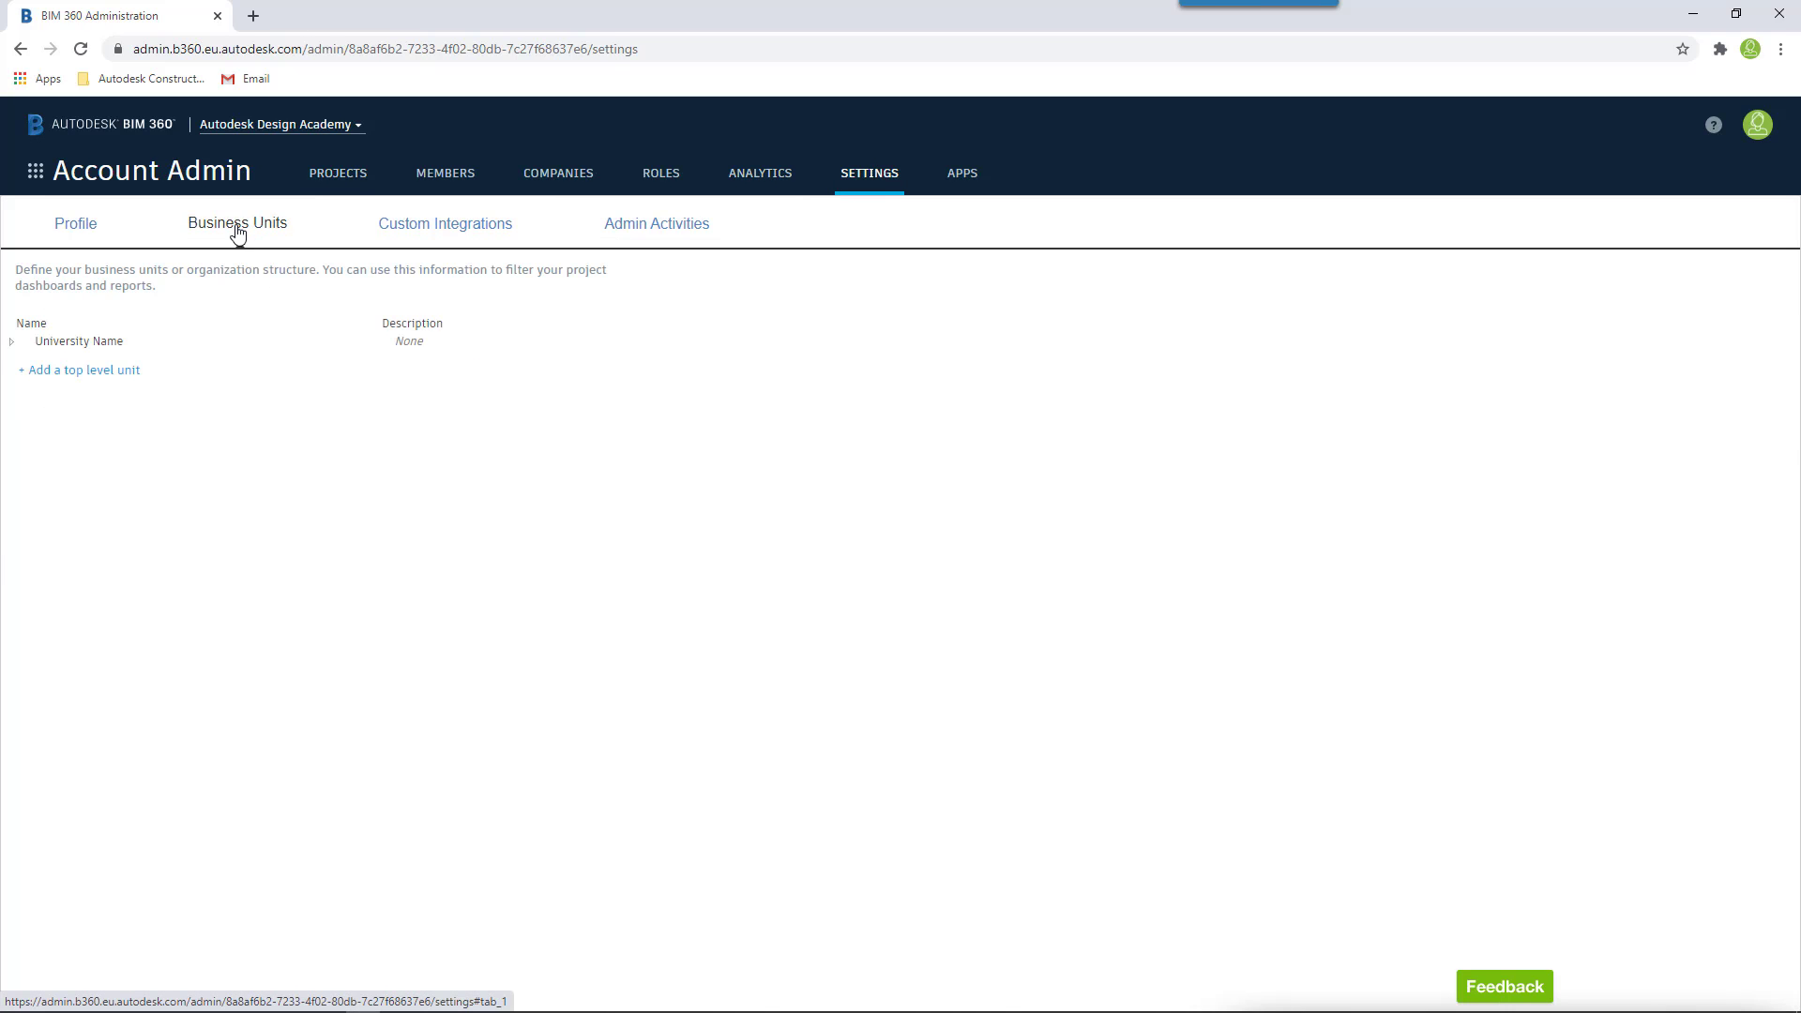
click(11, 341)
click(32, 366)
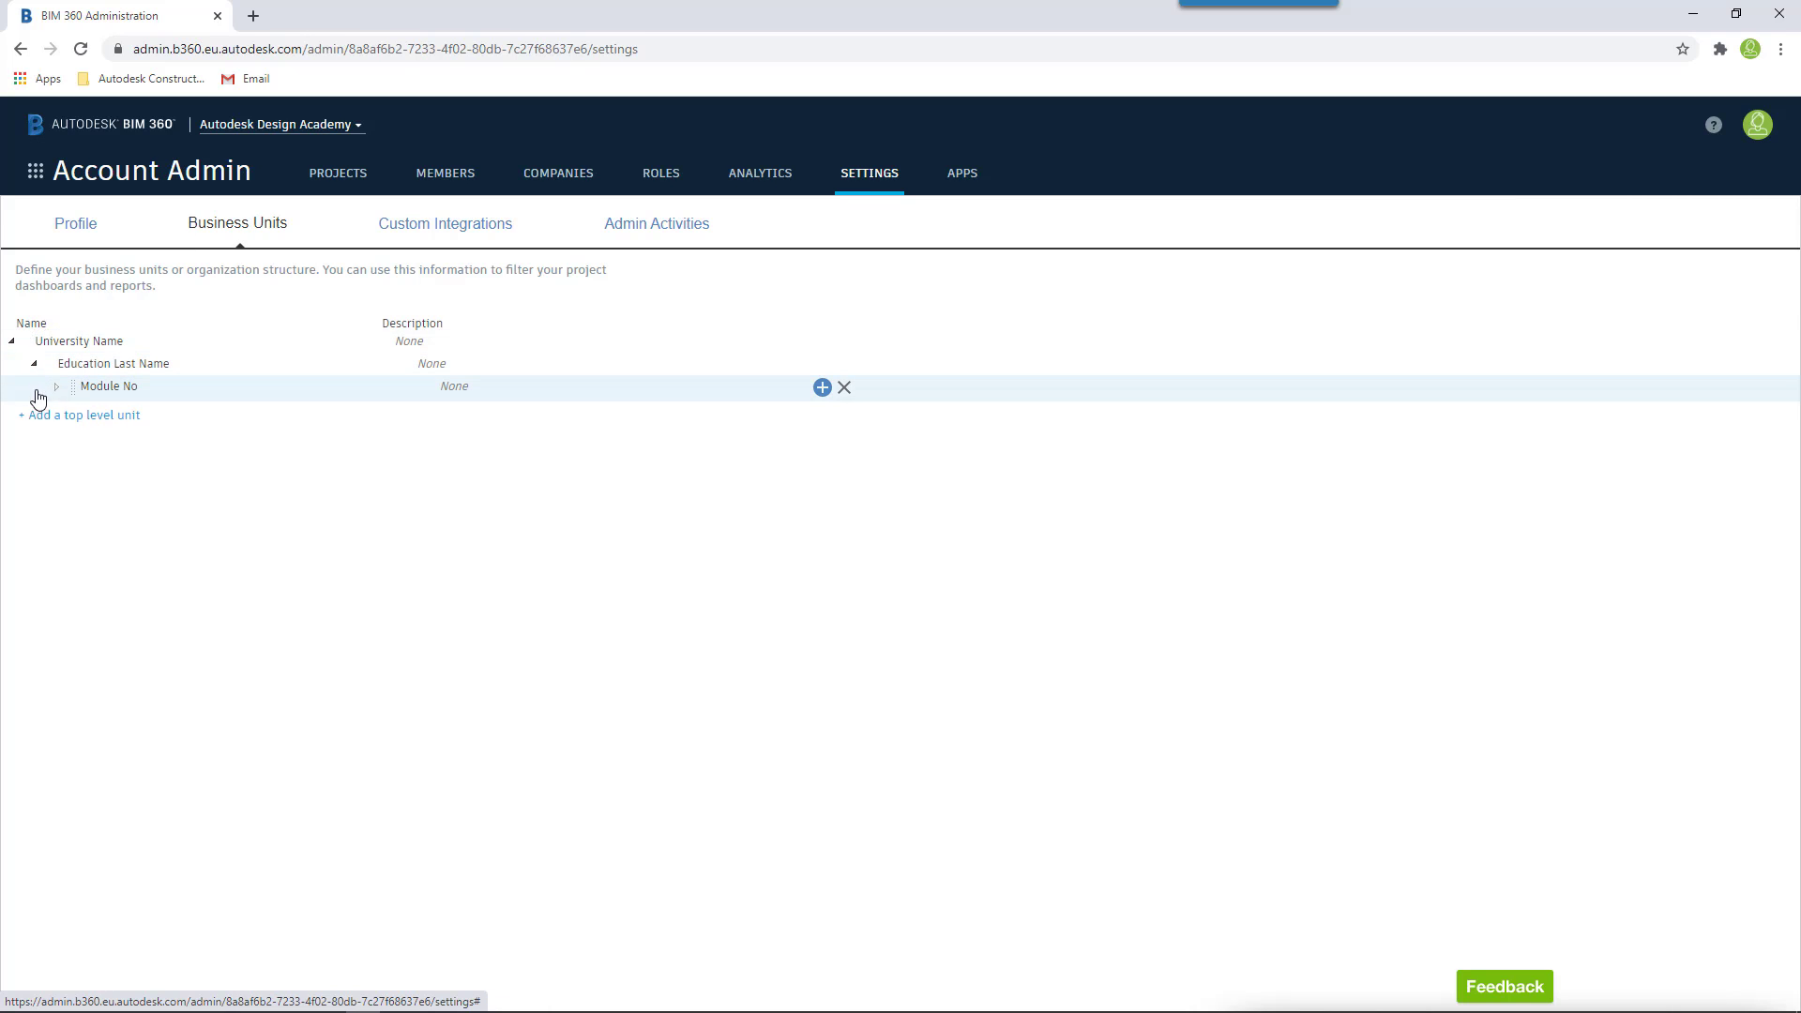
click(56, 386)
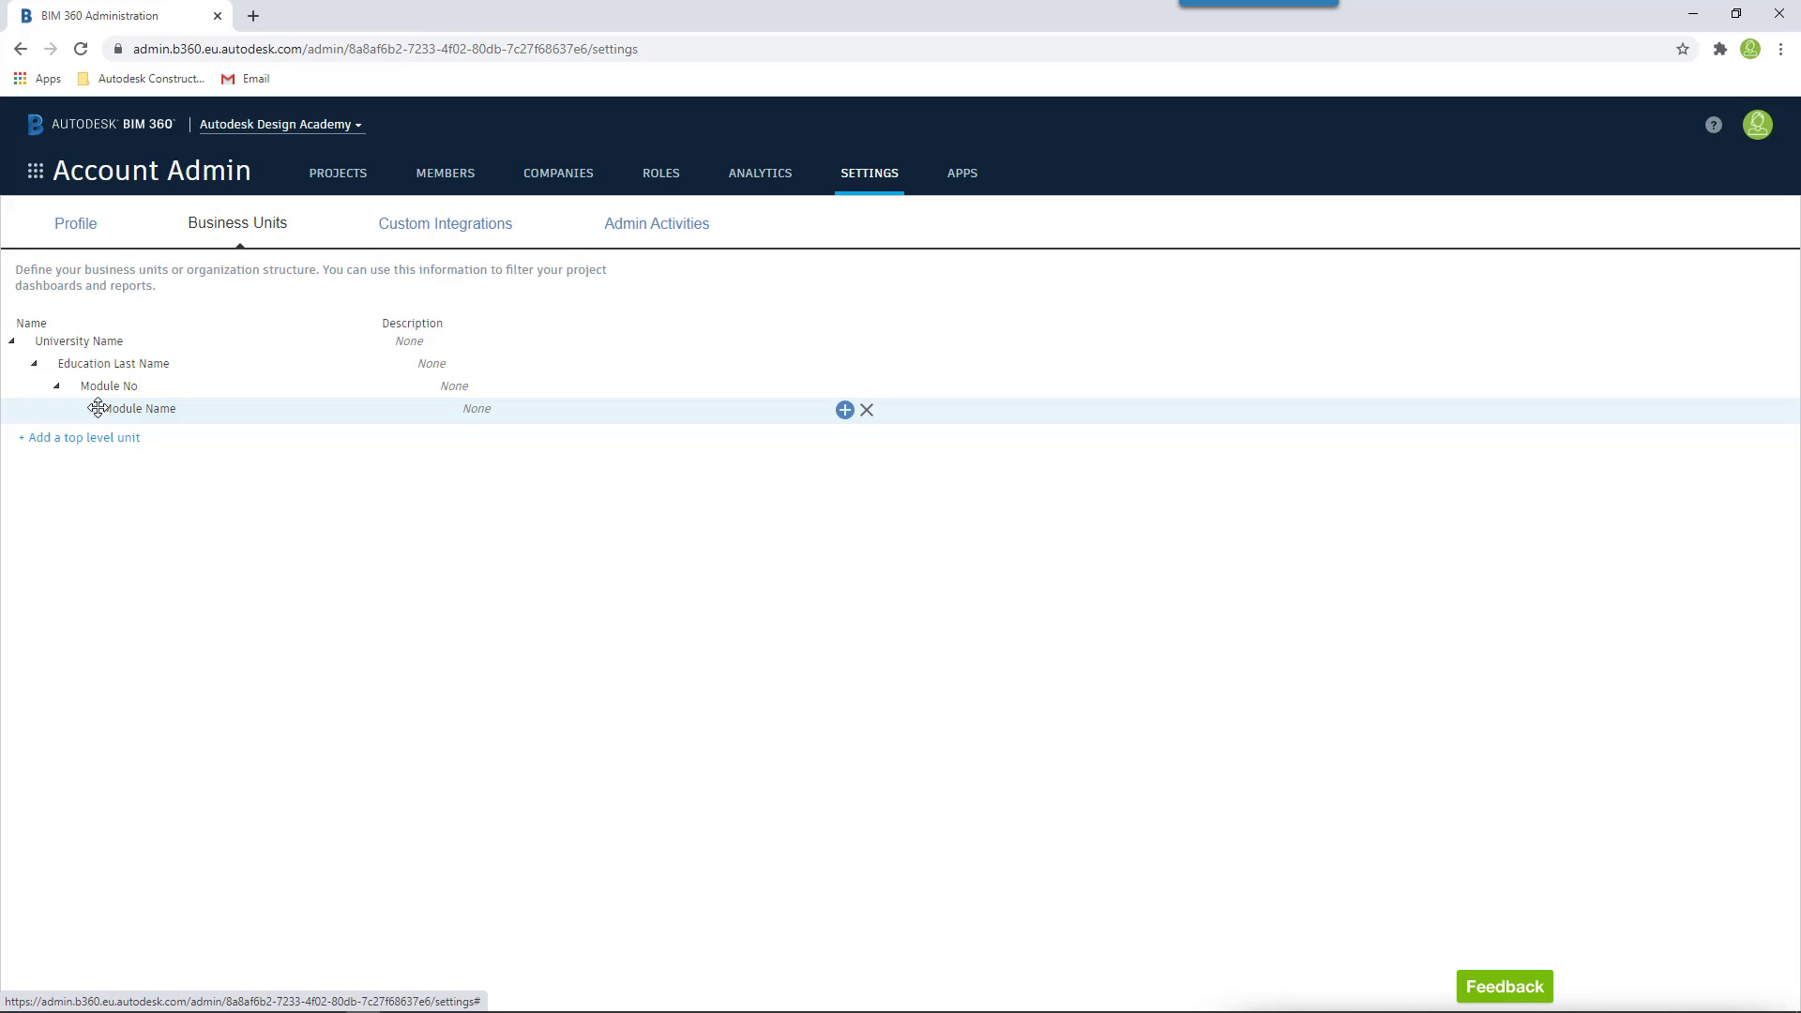
drag(98, 407, 87, 366)
mouse_move(109, 389)
mouse_down()
mouse_move(87, 355)
mouse_move(111, 389)
mouse_move(96, 354)
mouse_move(105, 380)
mouse_move(99, 352)
mouse_move(108, 365)
mouse_up()
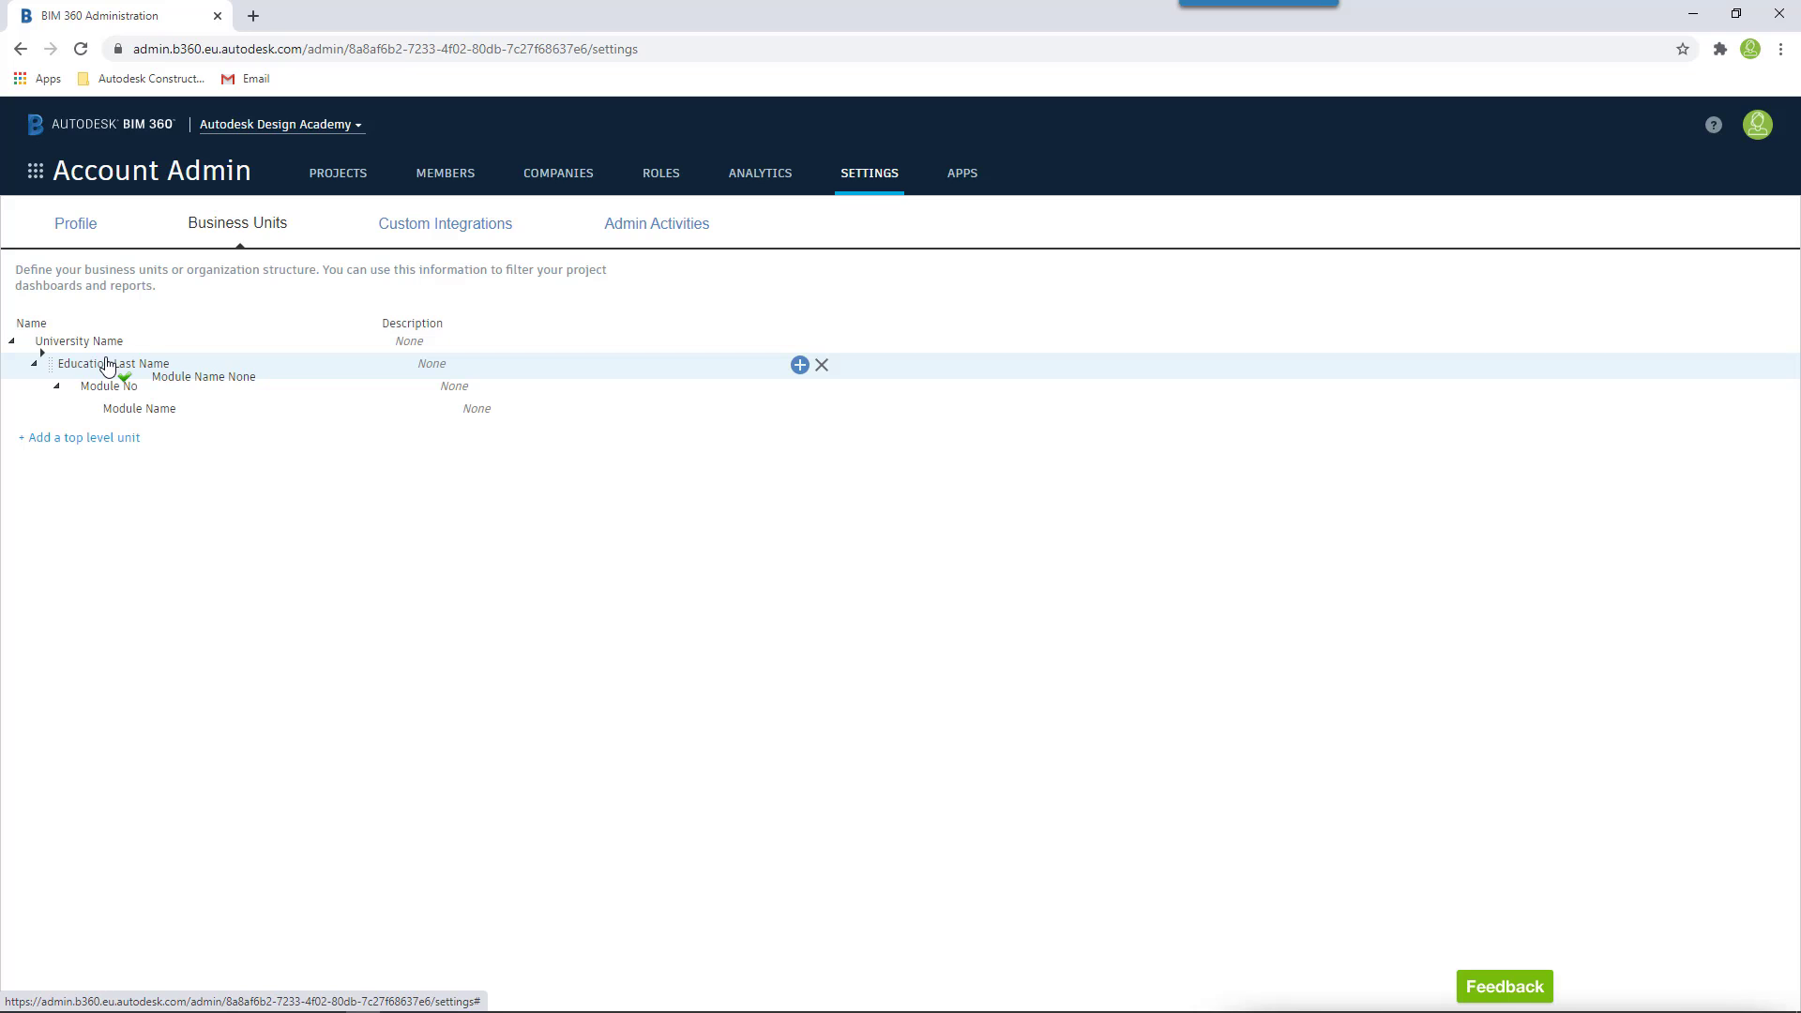
drag(108, 365, 139, 418)
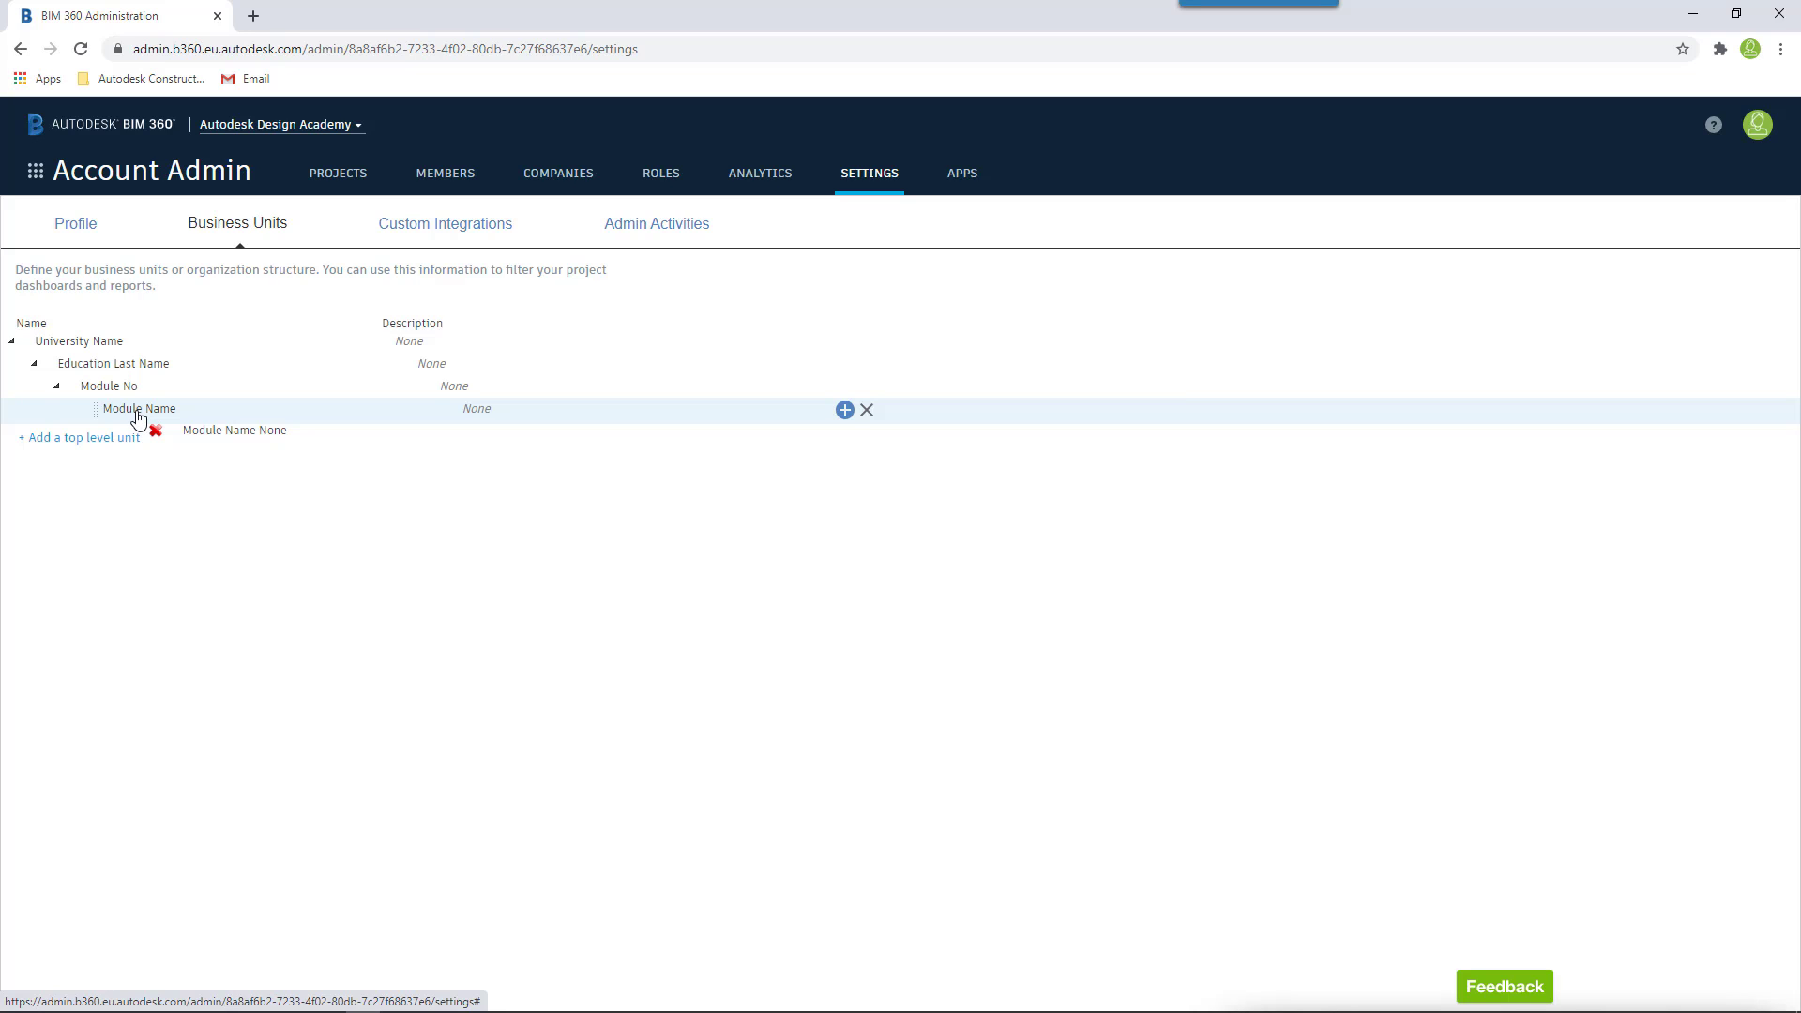
drag(138, 417, 138, 392)
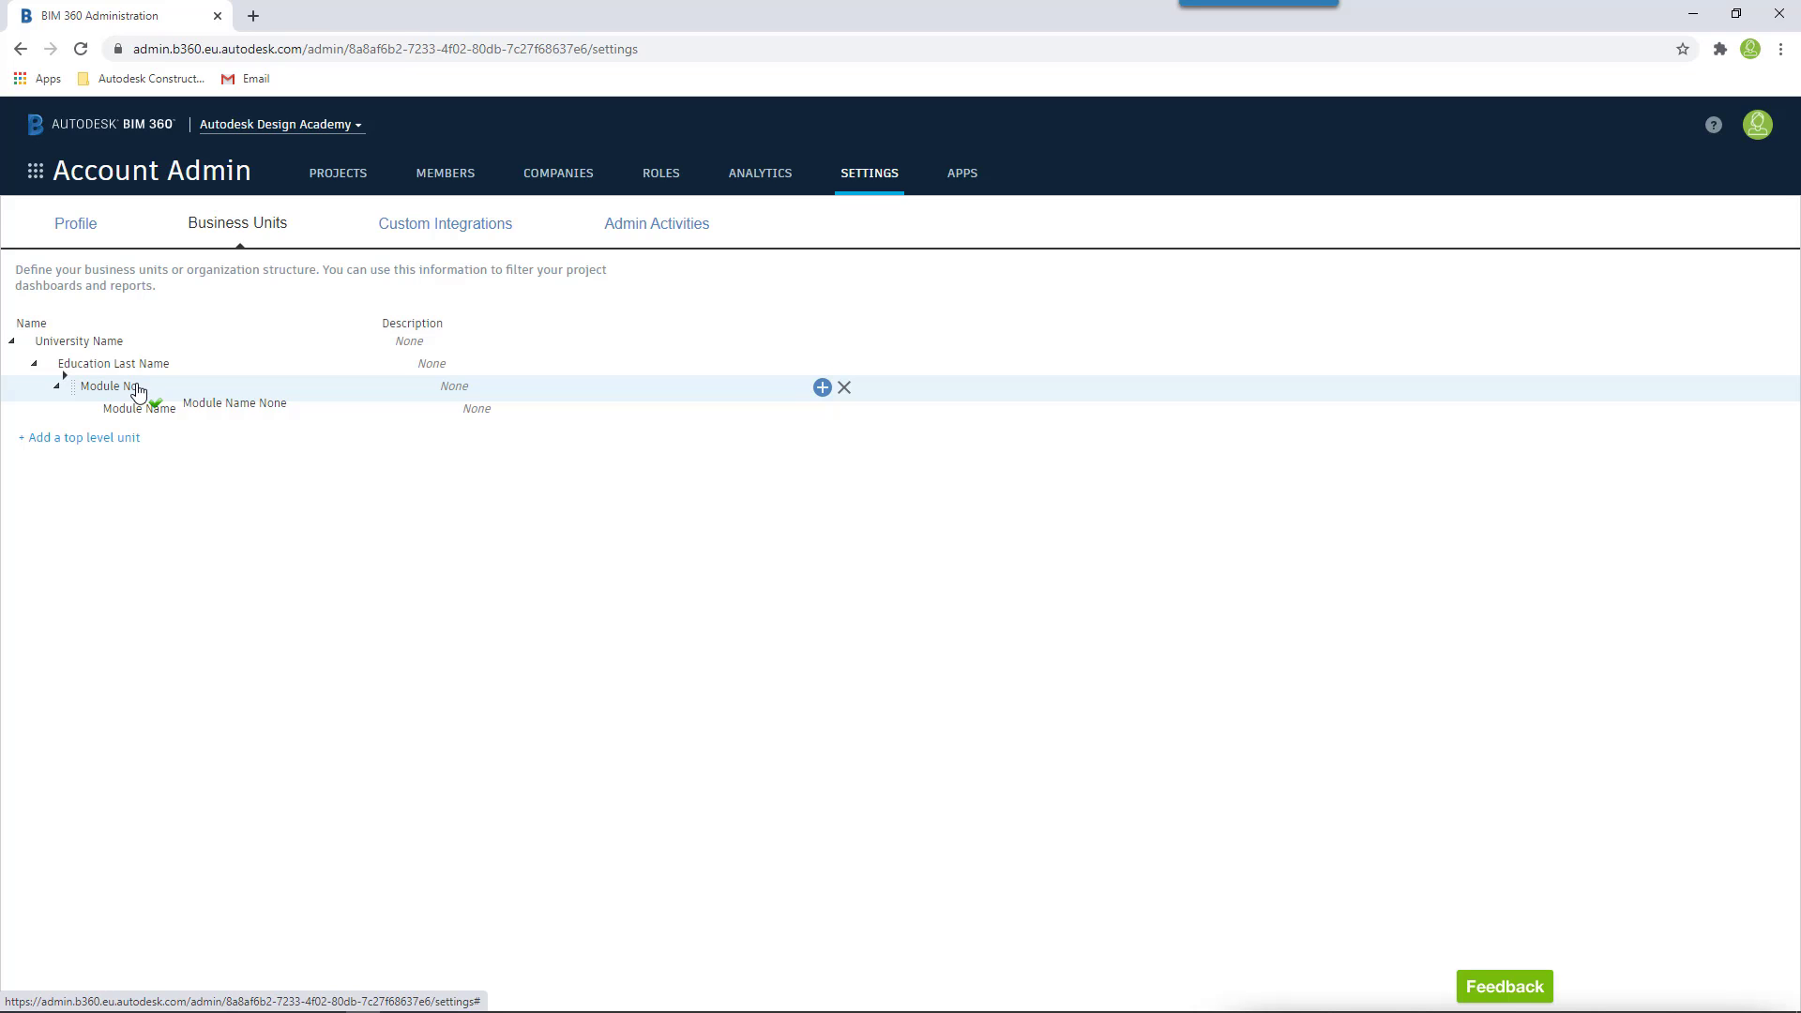
drag(138, 392, 138, 394)
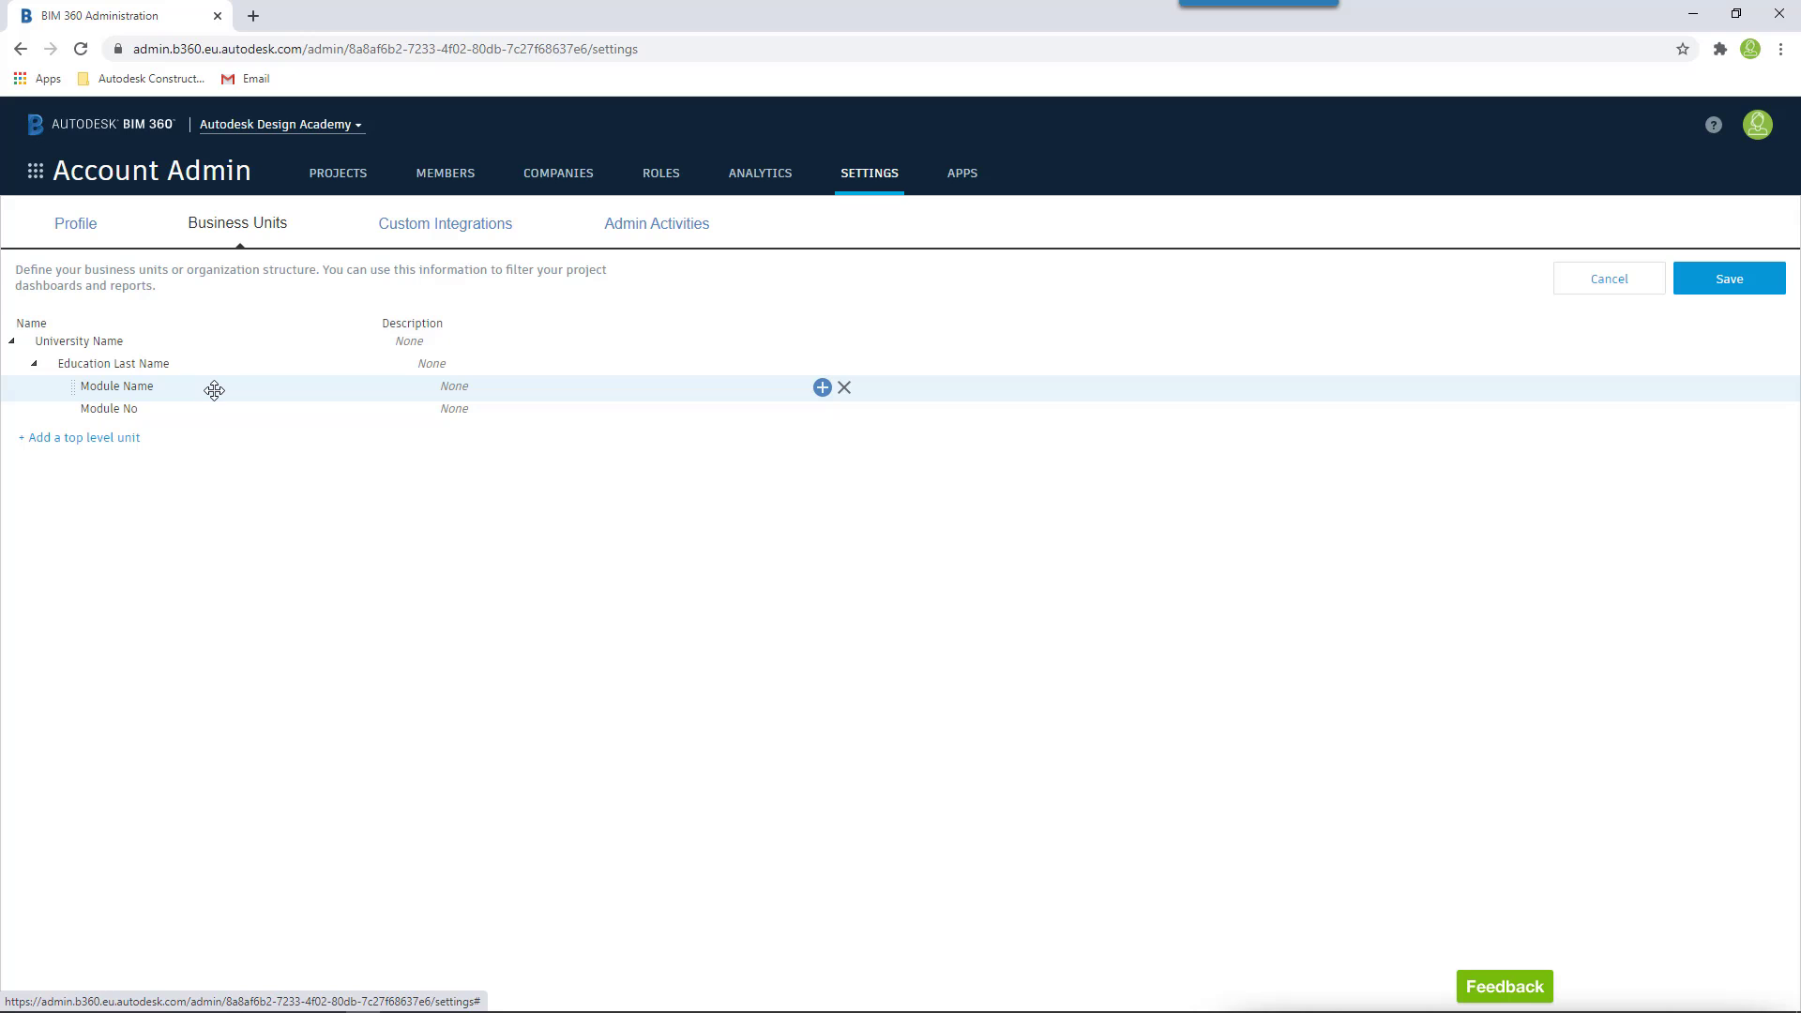
Step: Delete the moved Module Name unit, accepting its removal from the project, and recreate it beneath Module No in the saved structure
click(844, 388)
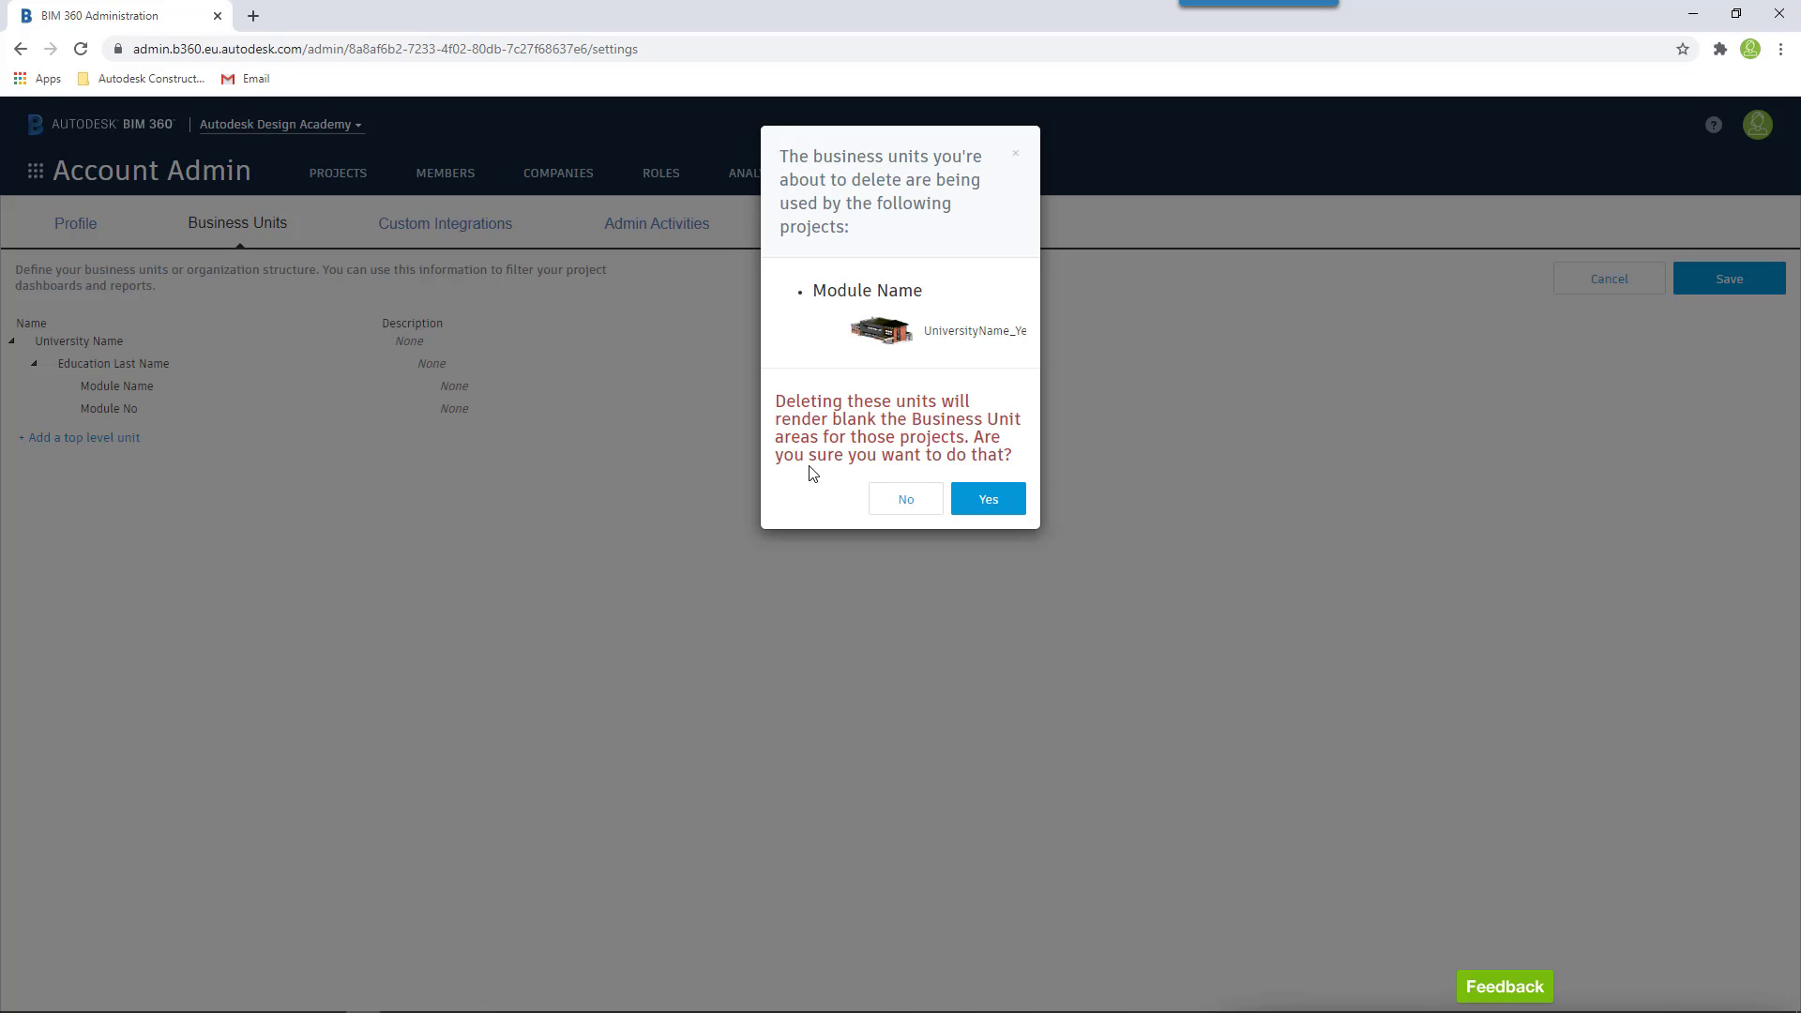
click(985, 507)
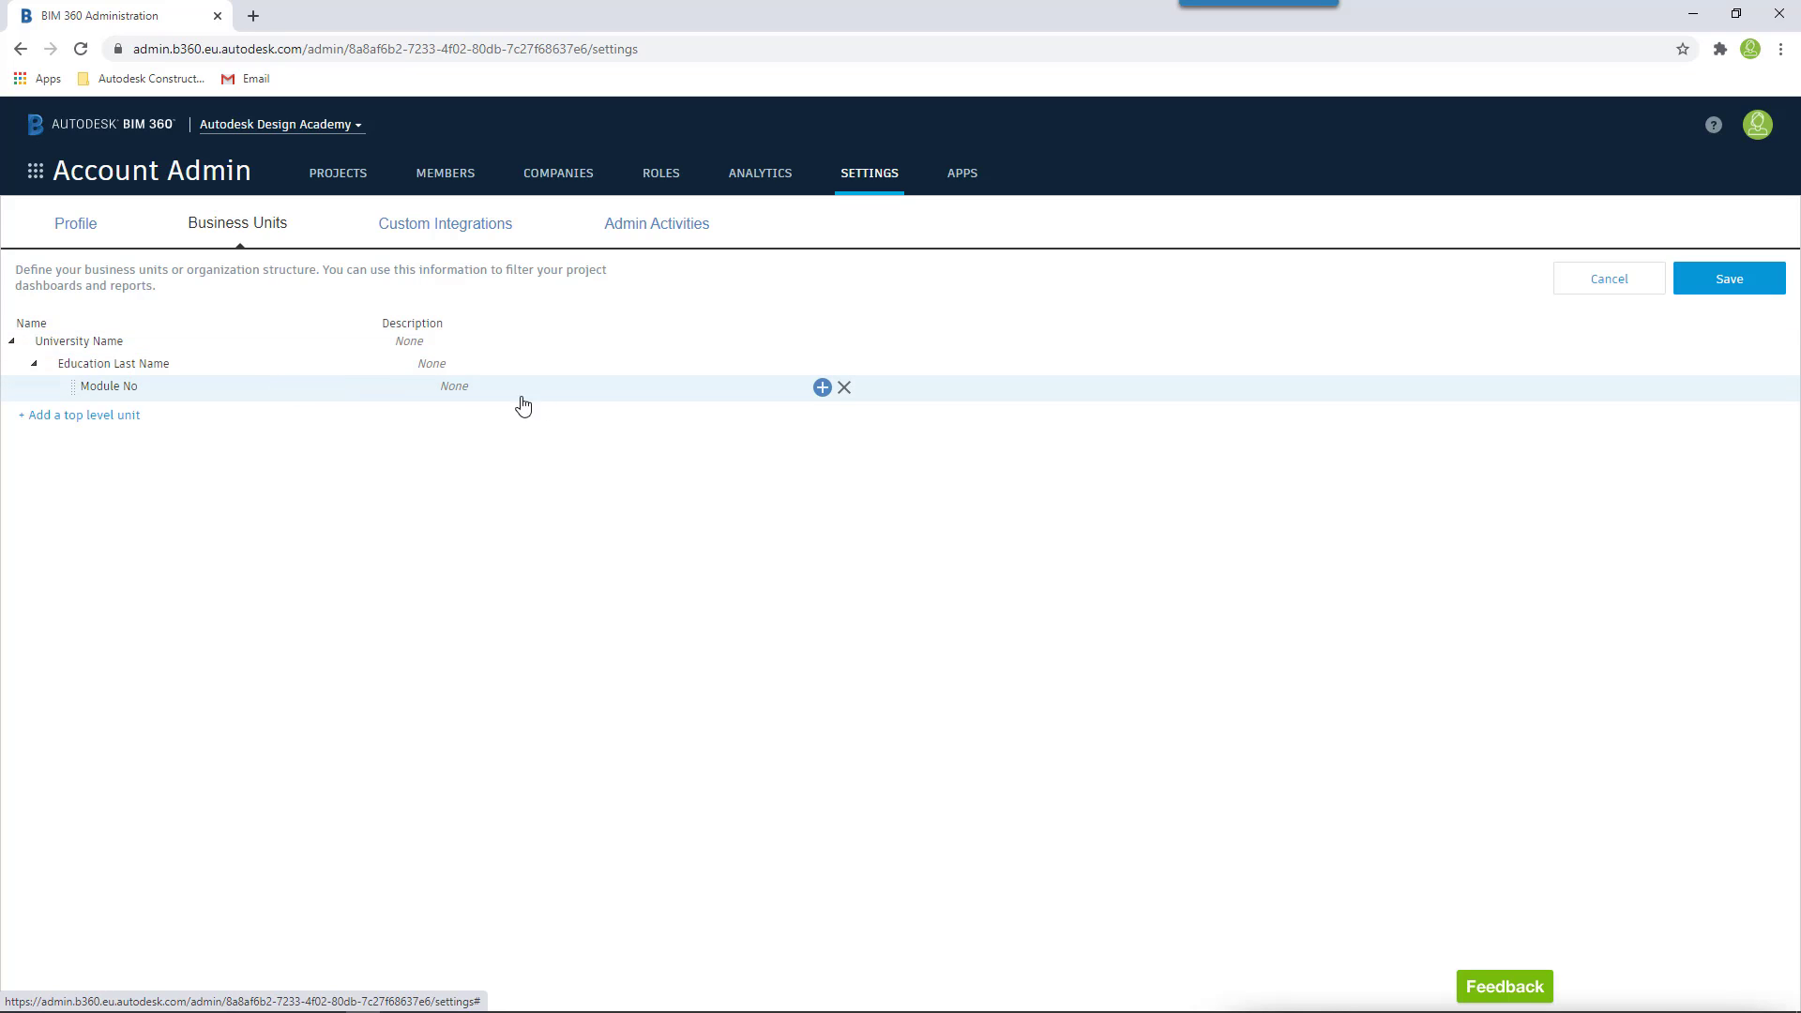
click(822, 392)
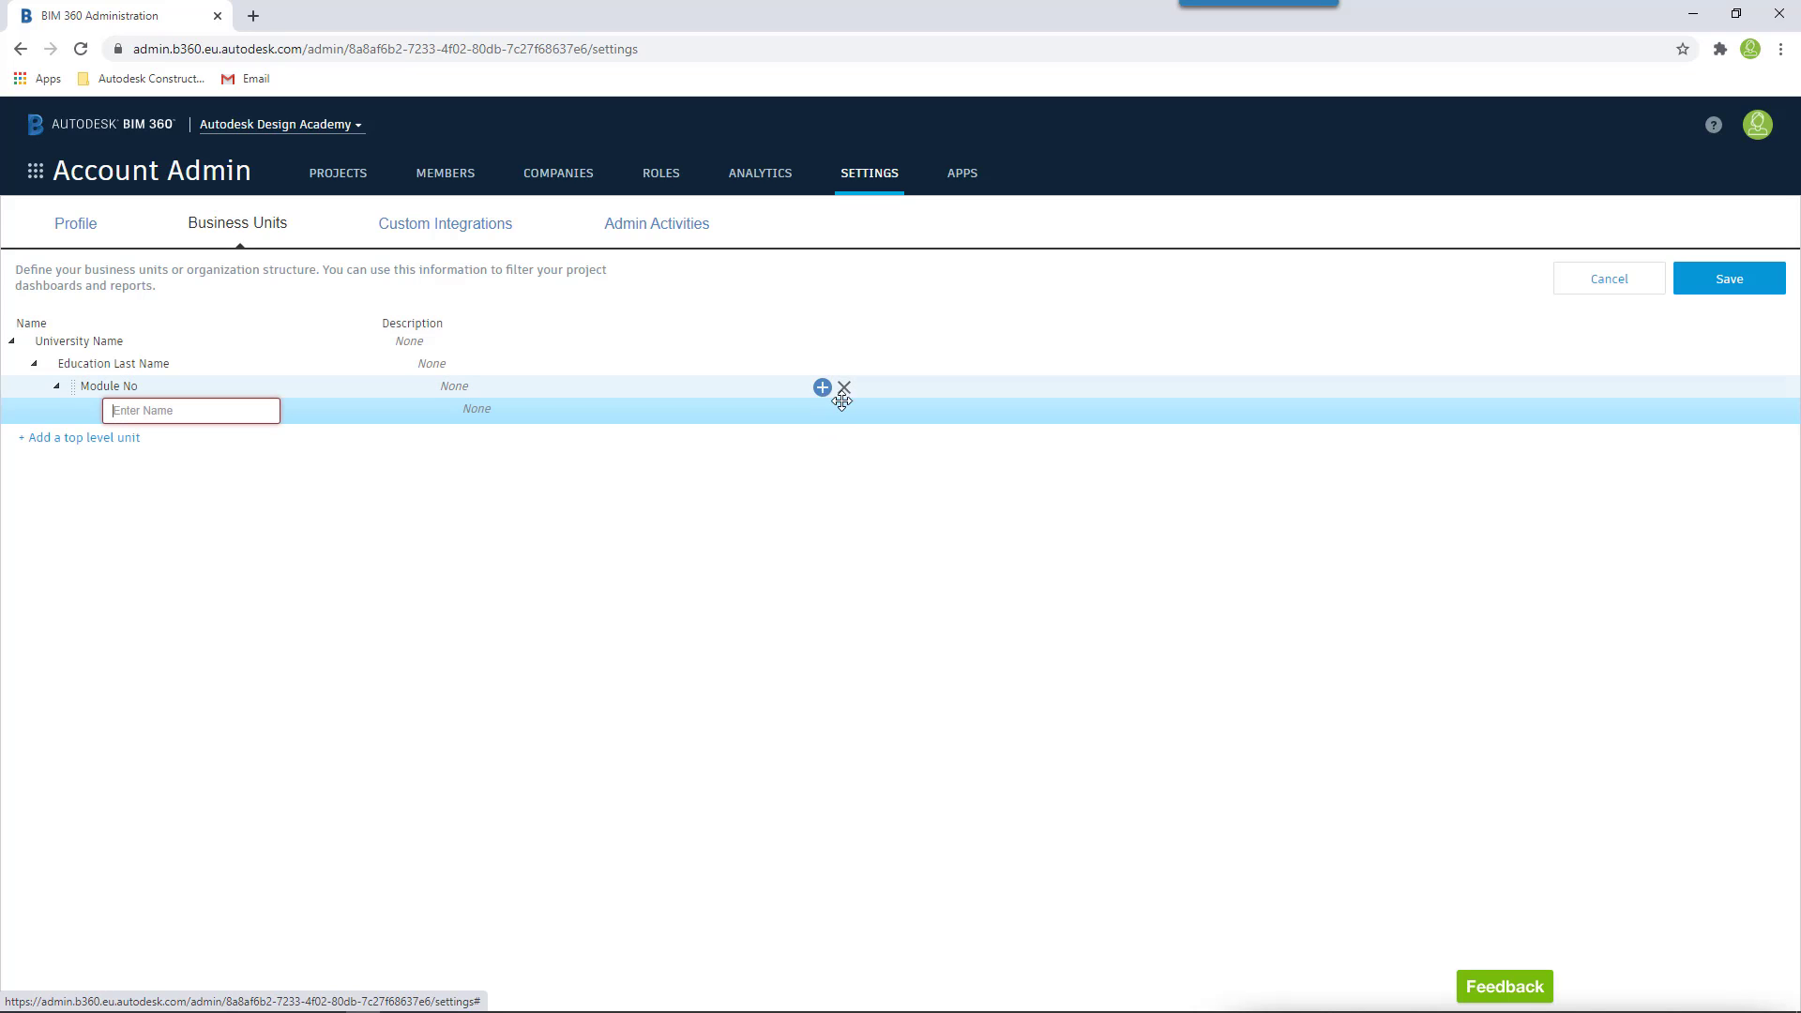
text(Modu)
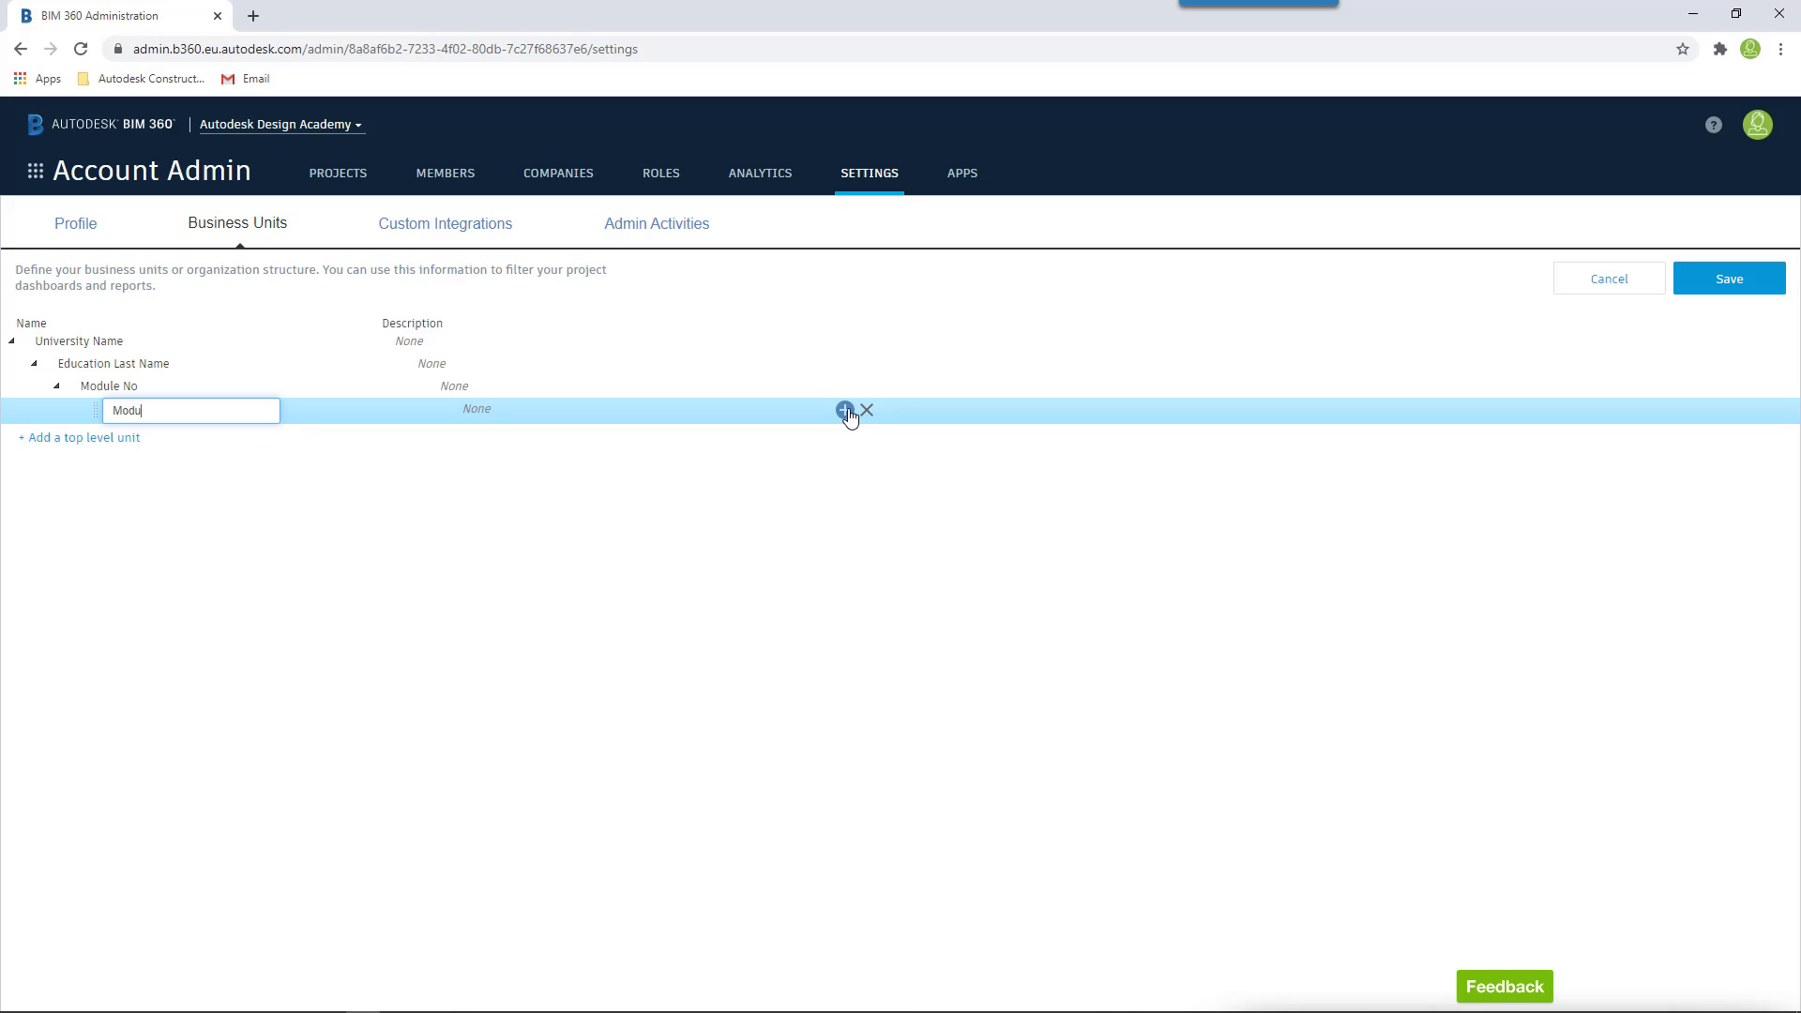
text(kle Name)
key(Return)
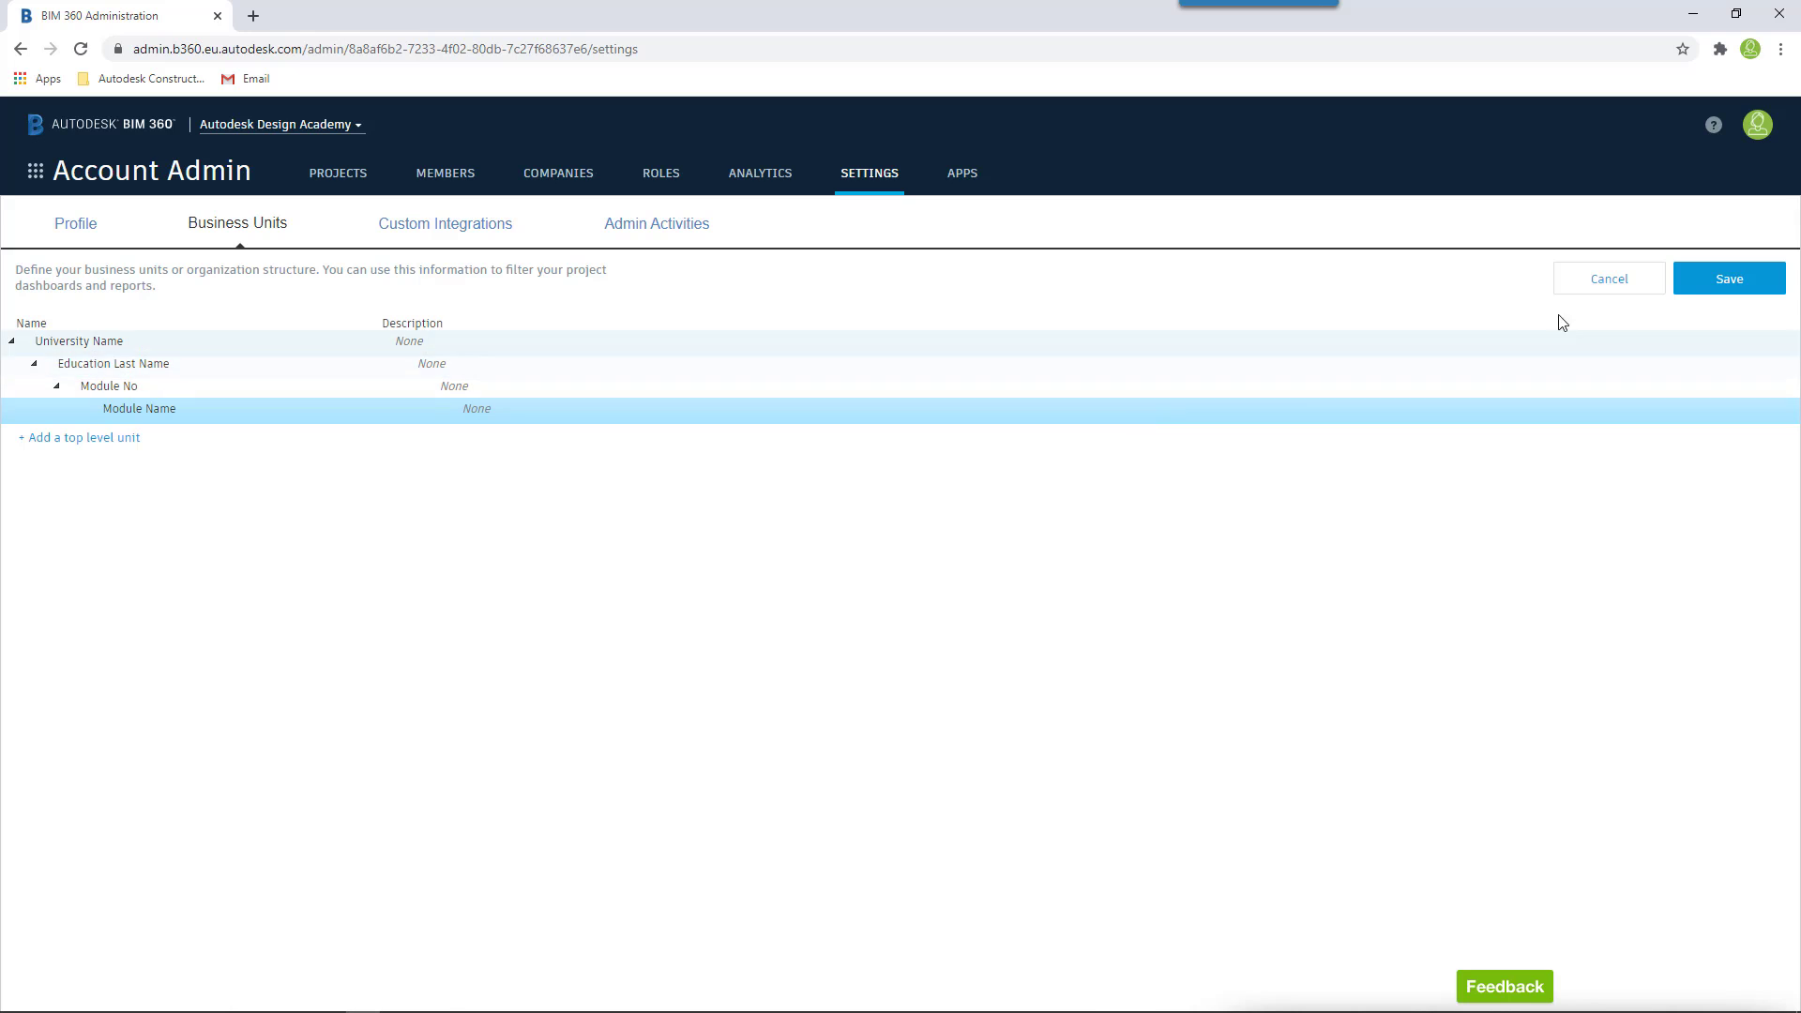
click(1722, 278)
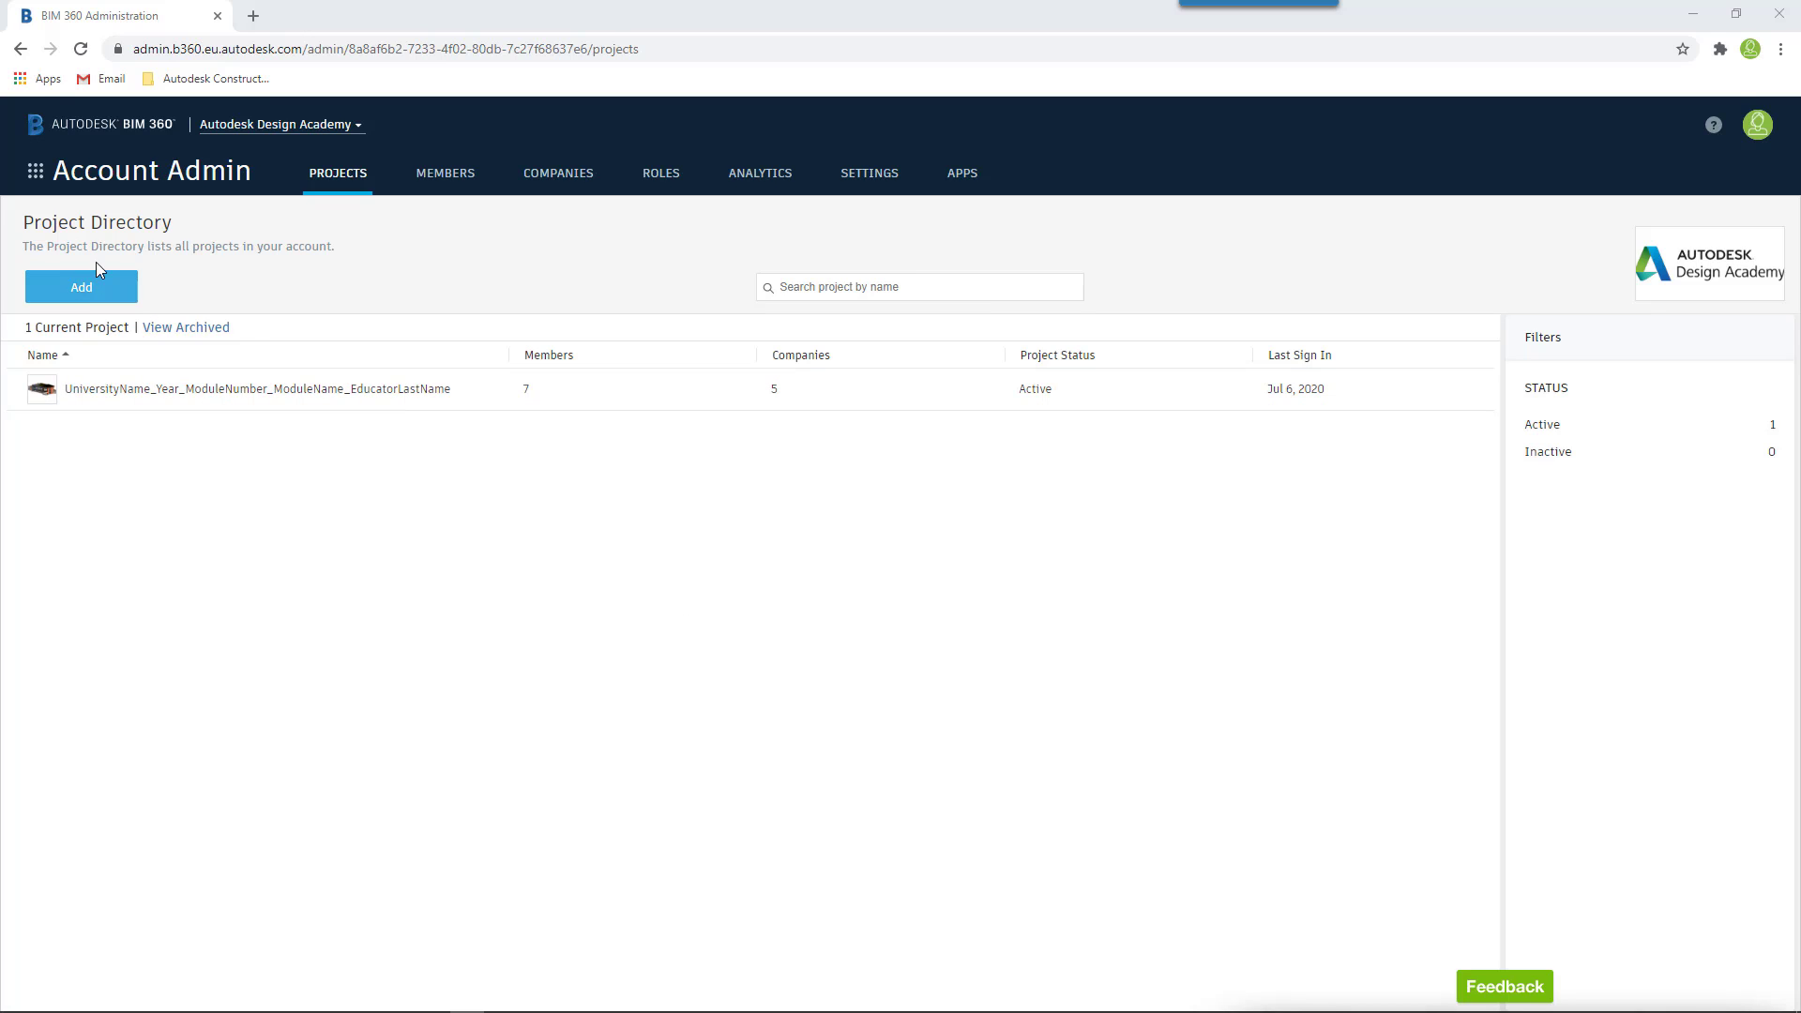
Step: Open the account's Insight risk dashboard and expand the business unit filter from University Name down to Module Name
click(36, 172)
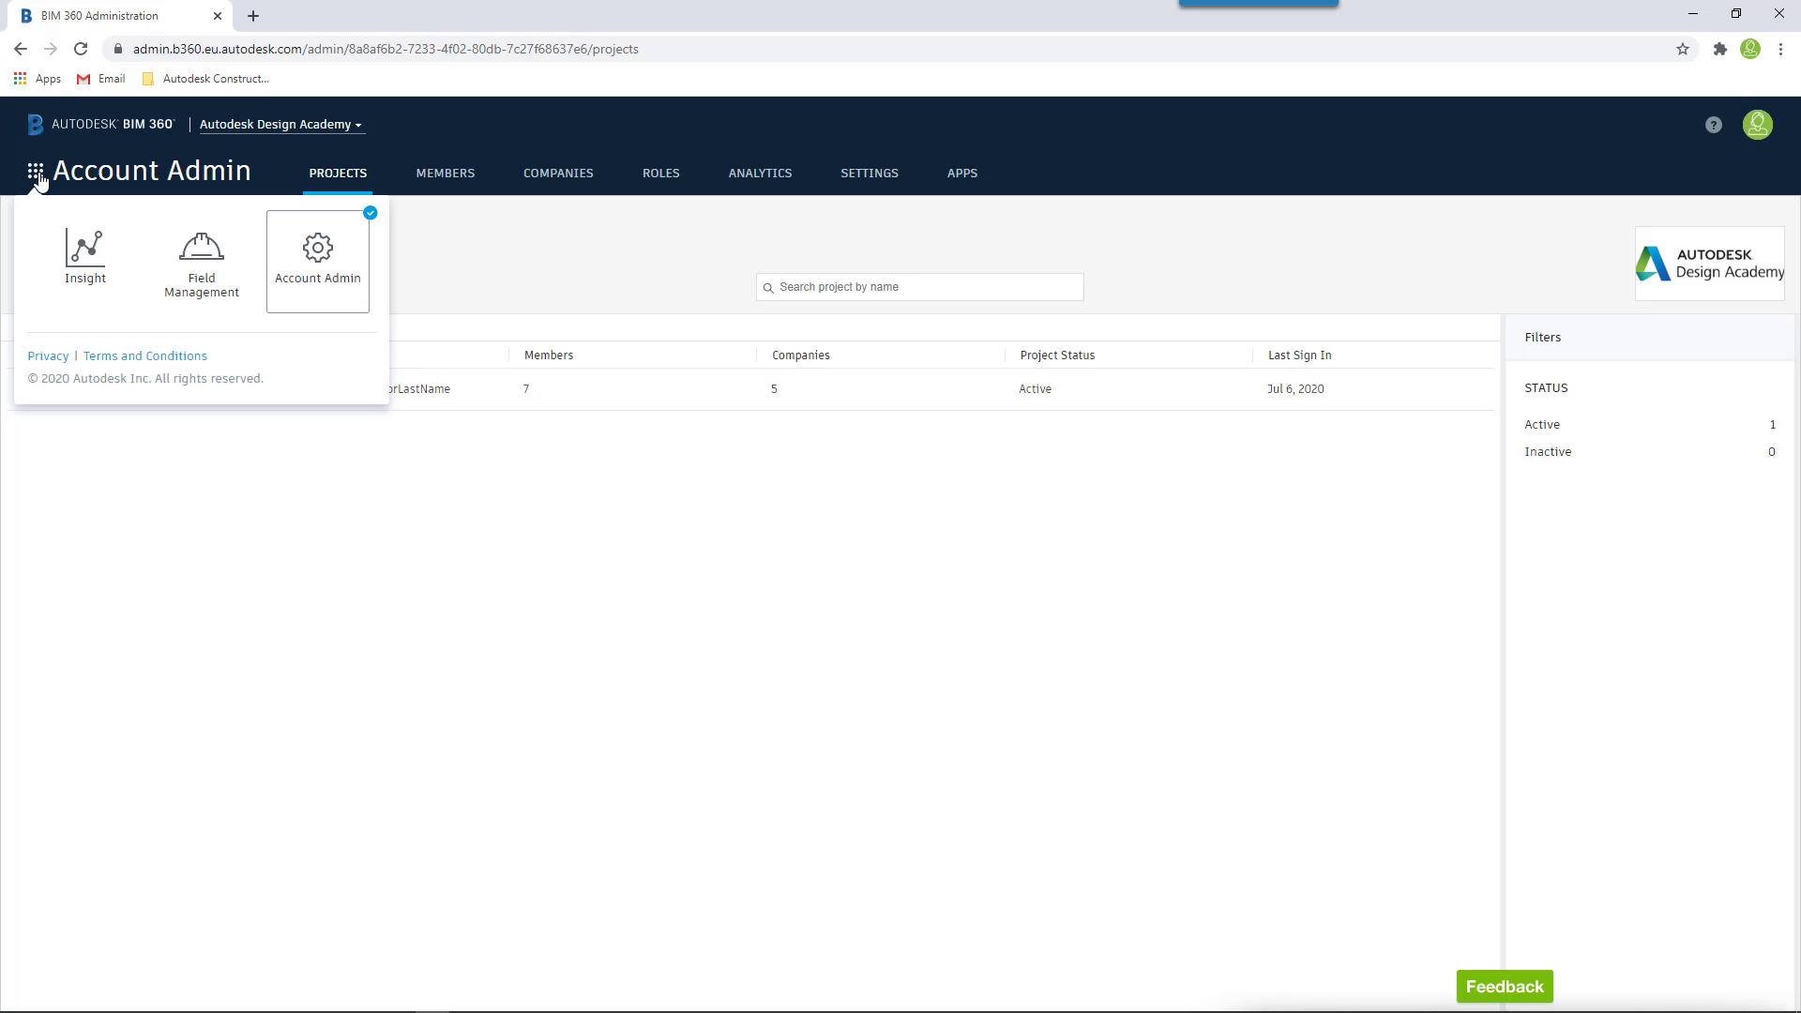
click(115, 256)
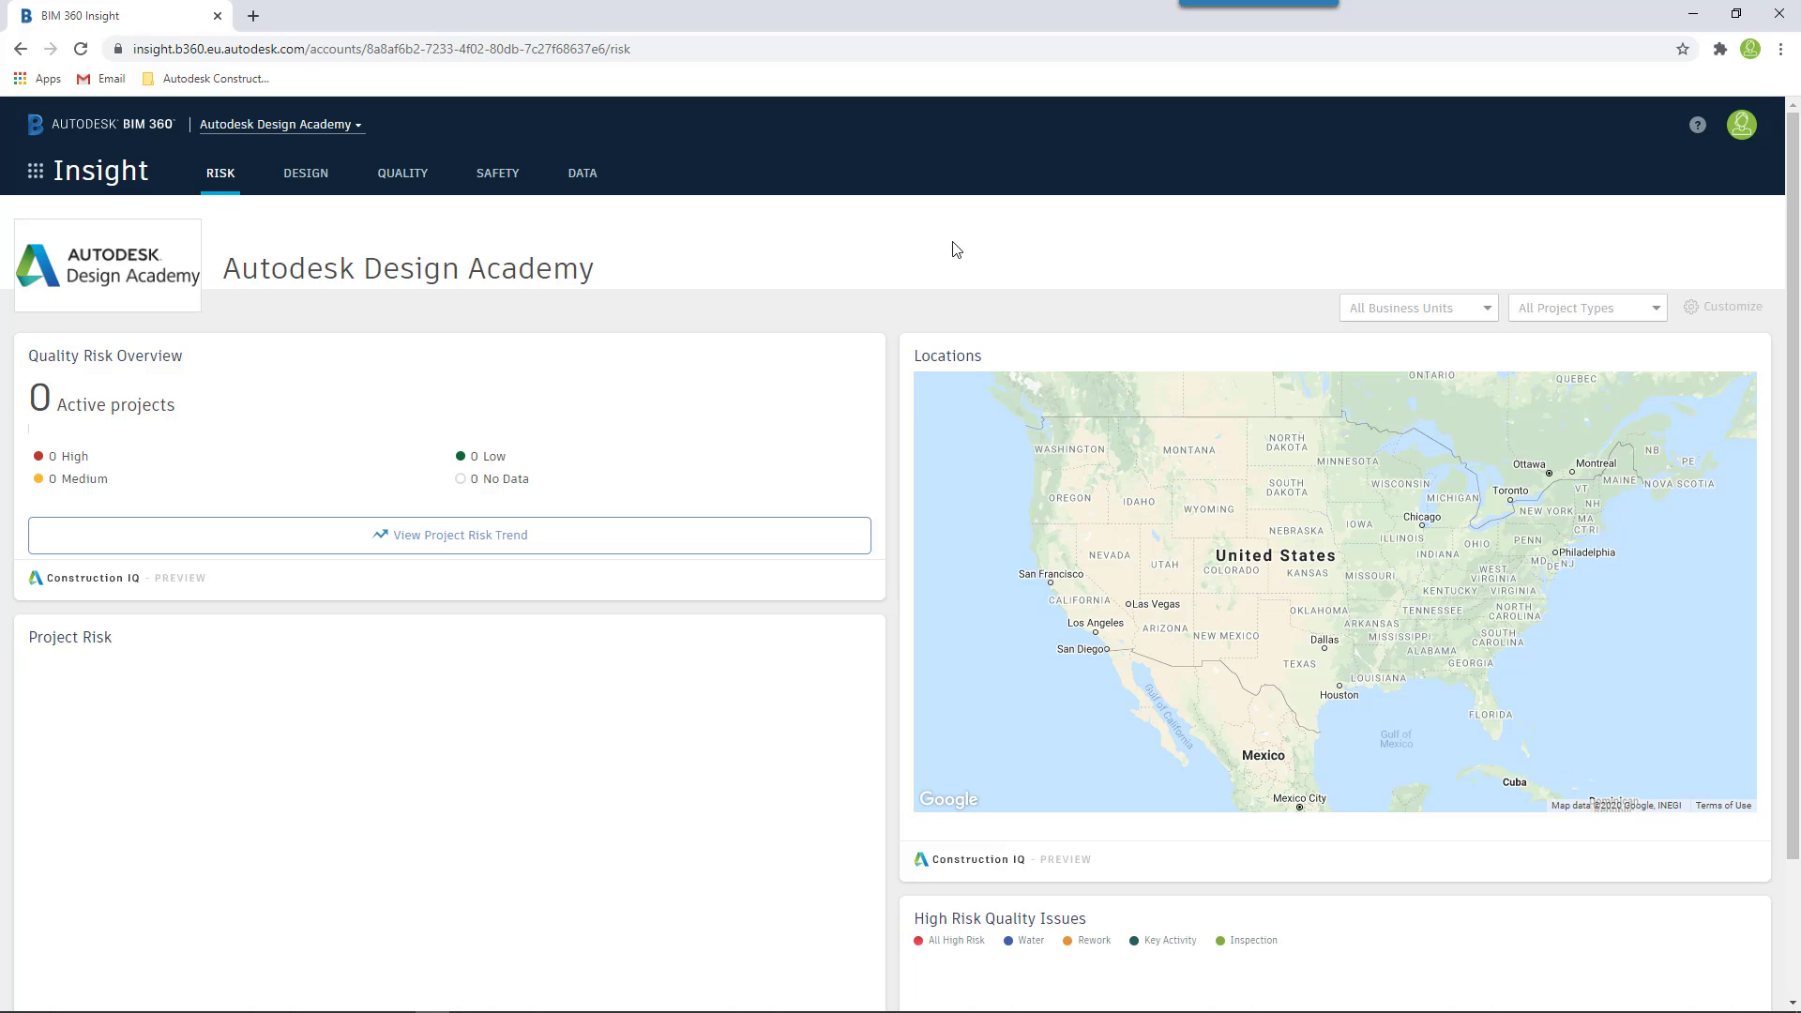
click(1480, 317)
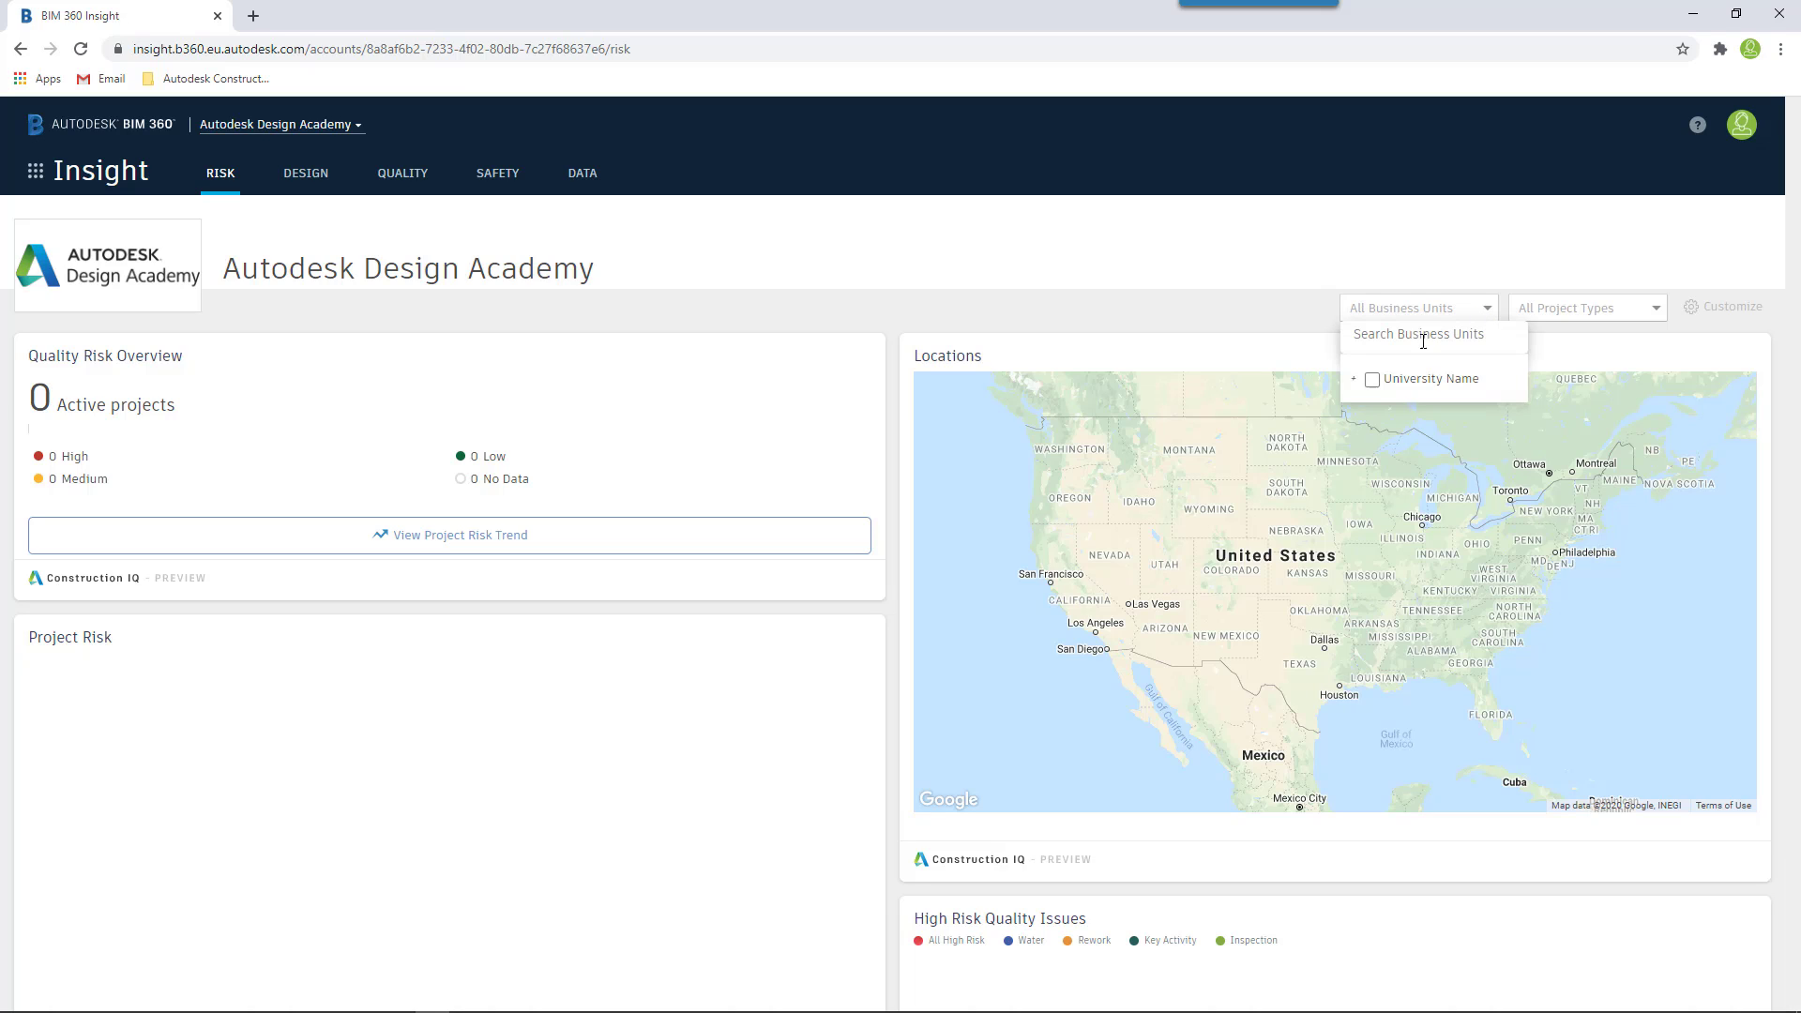
click(1354, 379)
click(1374, 410)
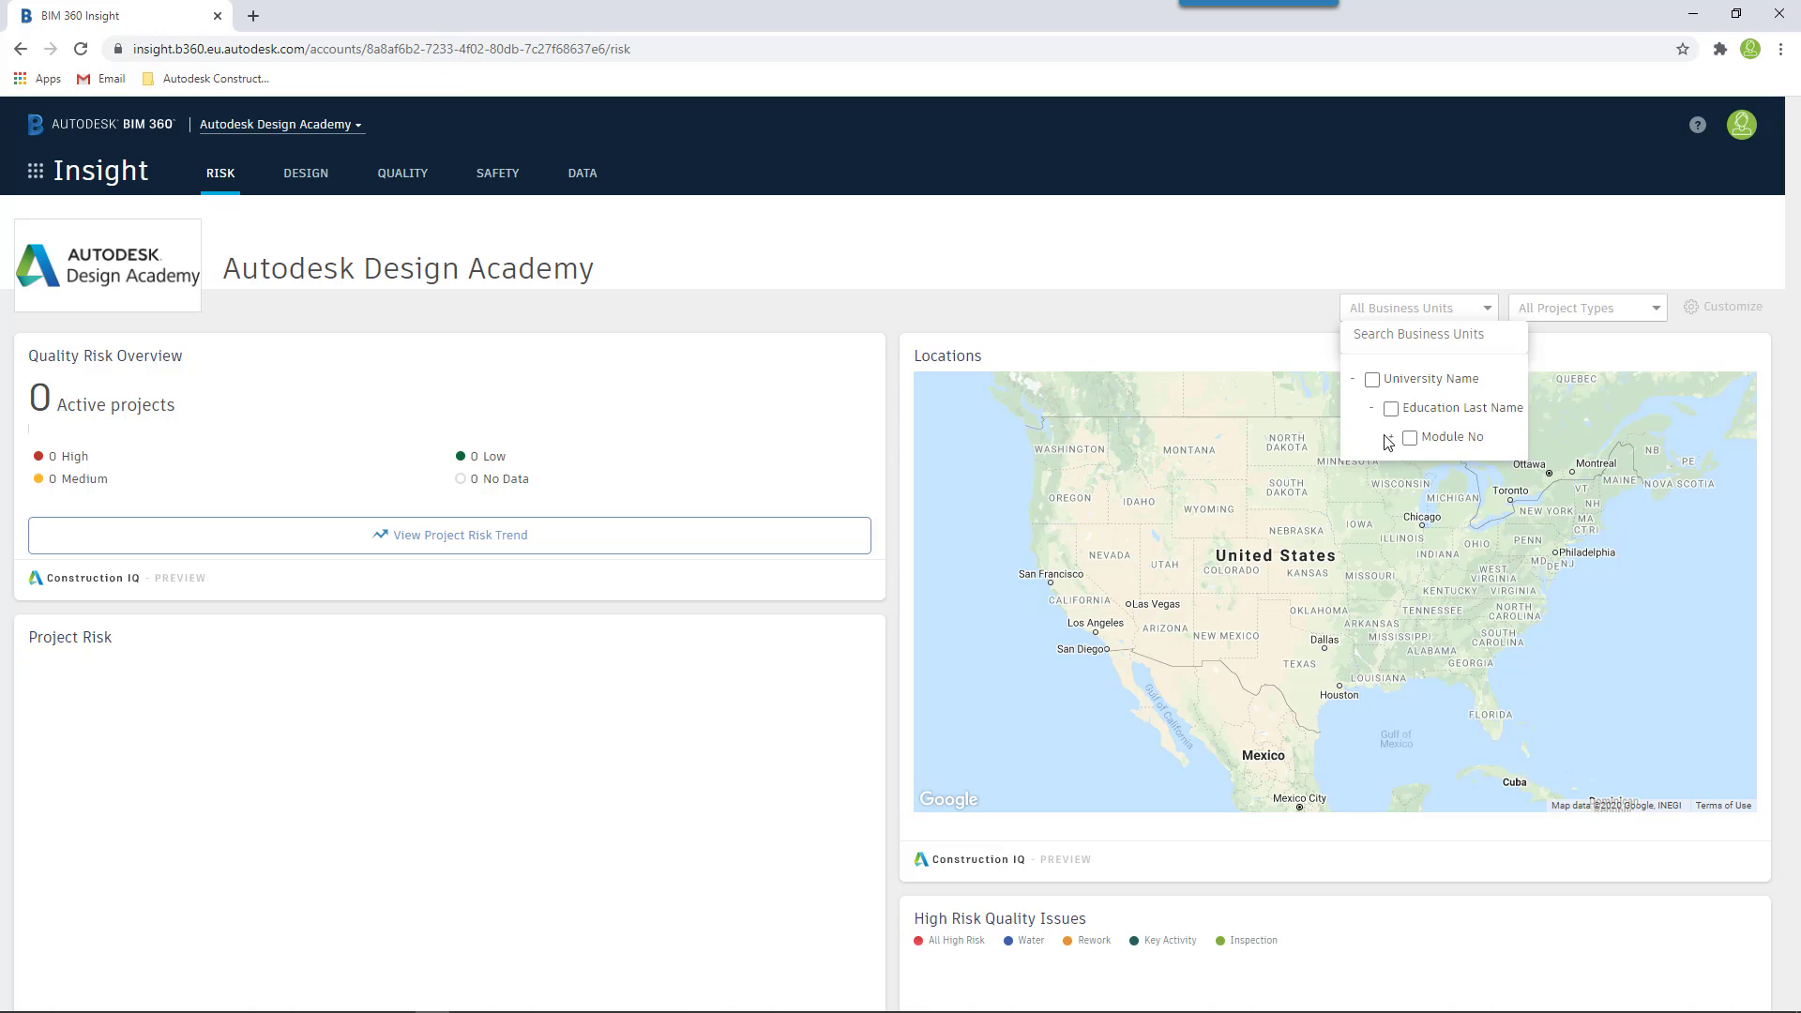
click(1390, 439)
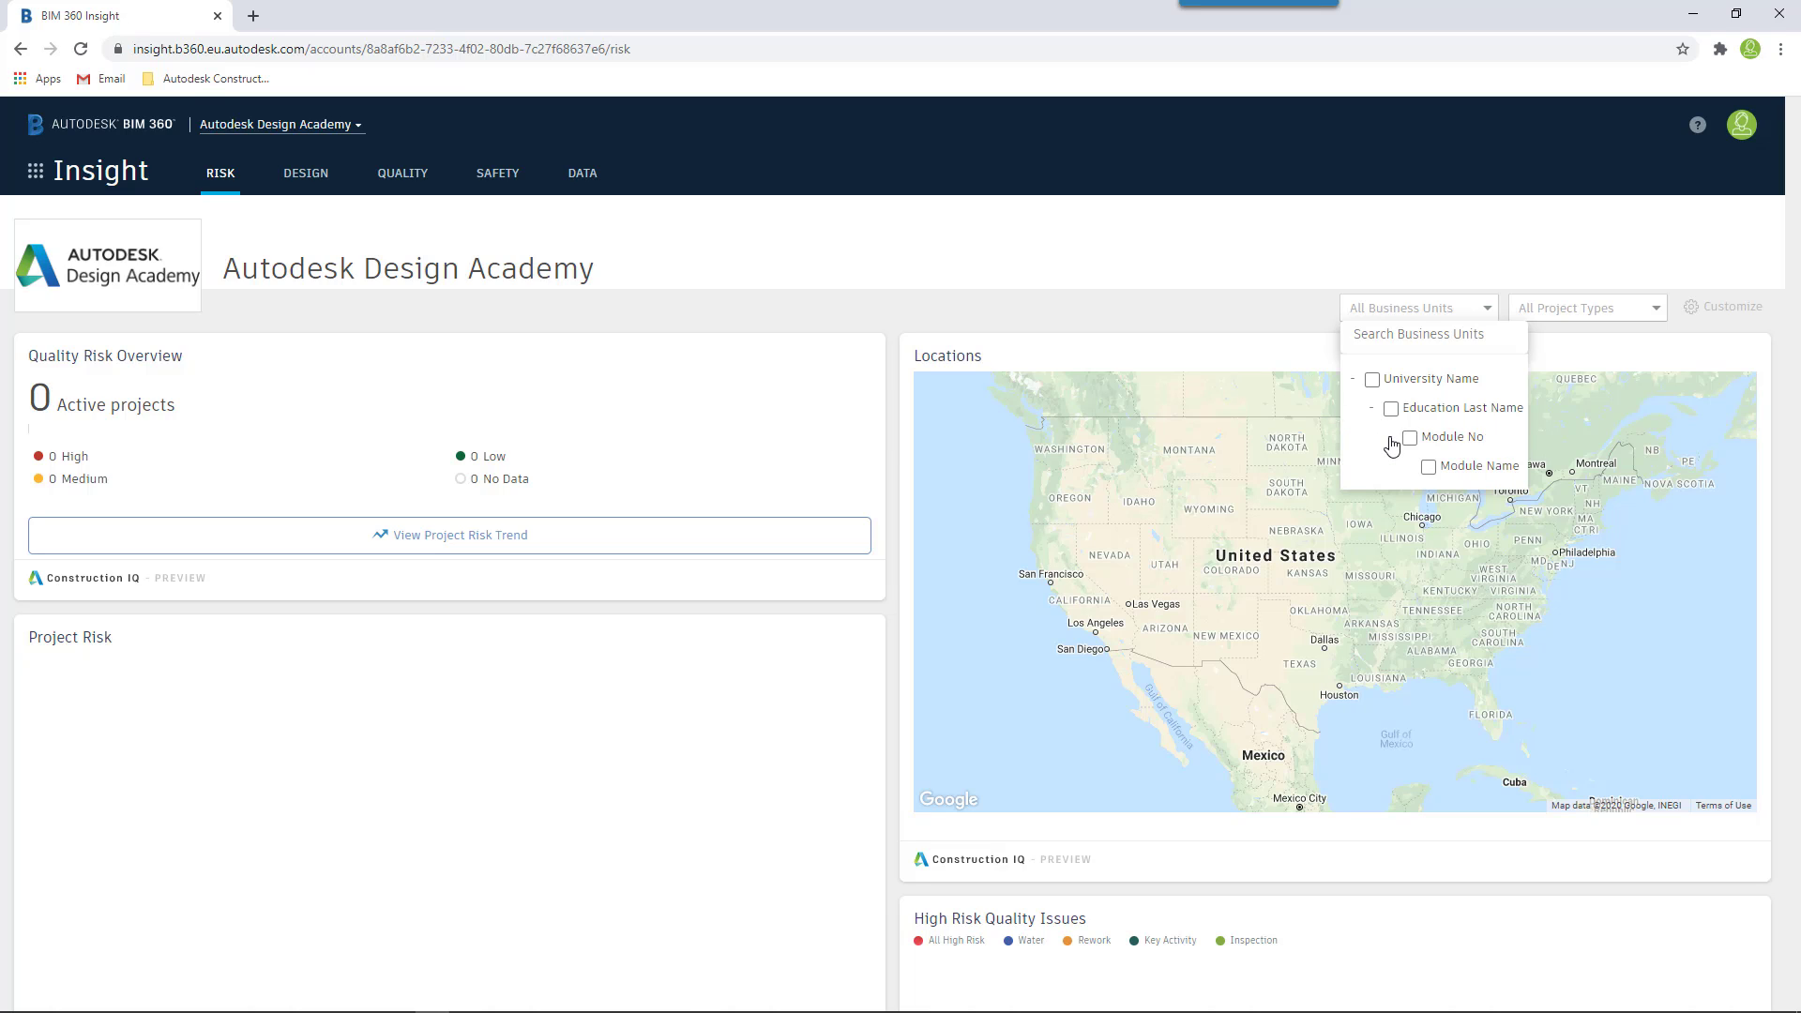
Step: Filter the risk dashboard by the whole University Name hierarchy, and replace that selection with the Module No business unit
click(1373, 379)
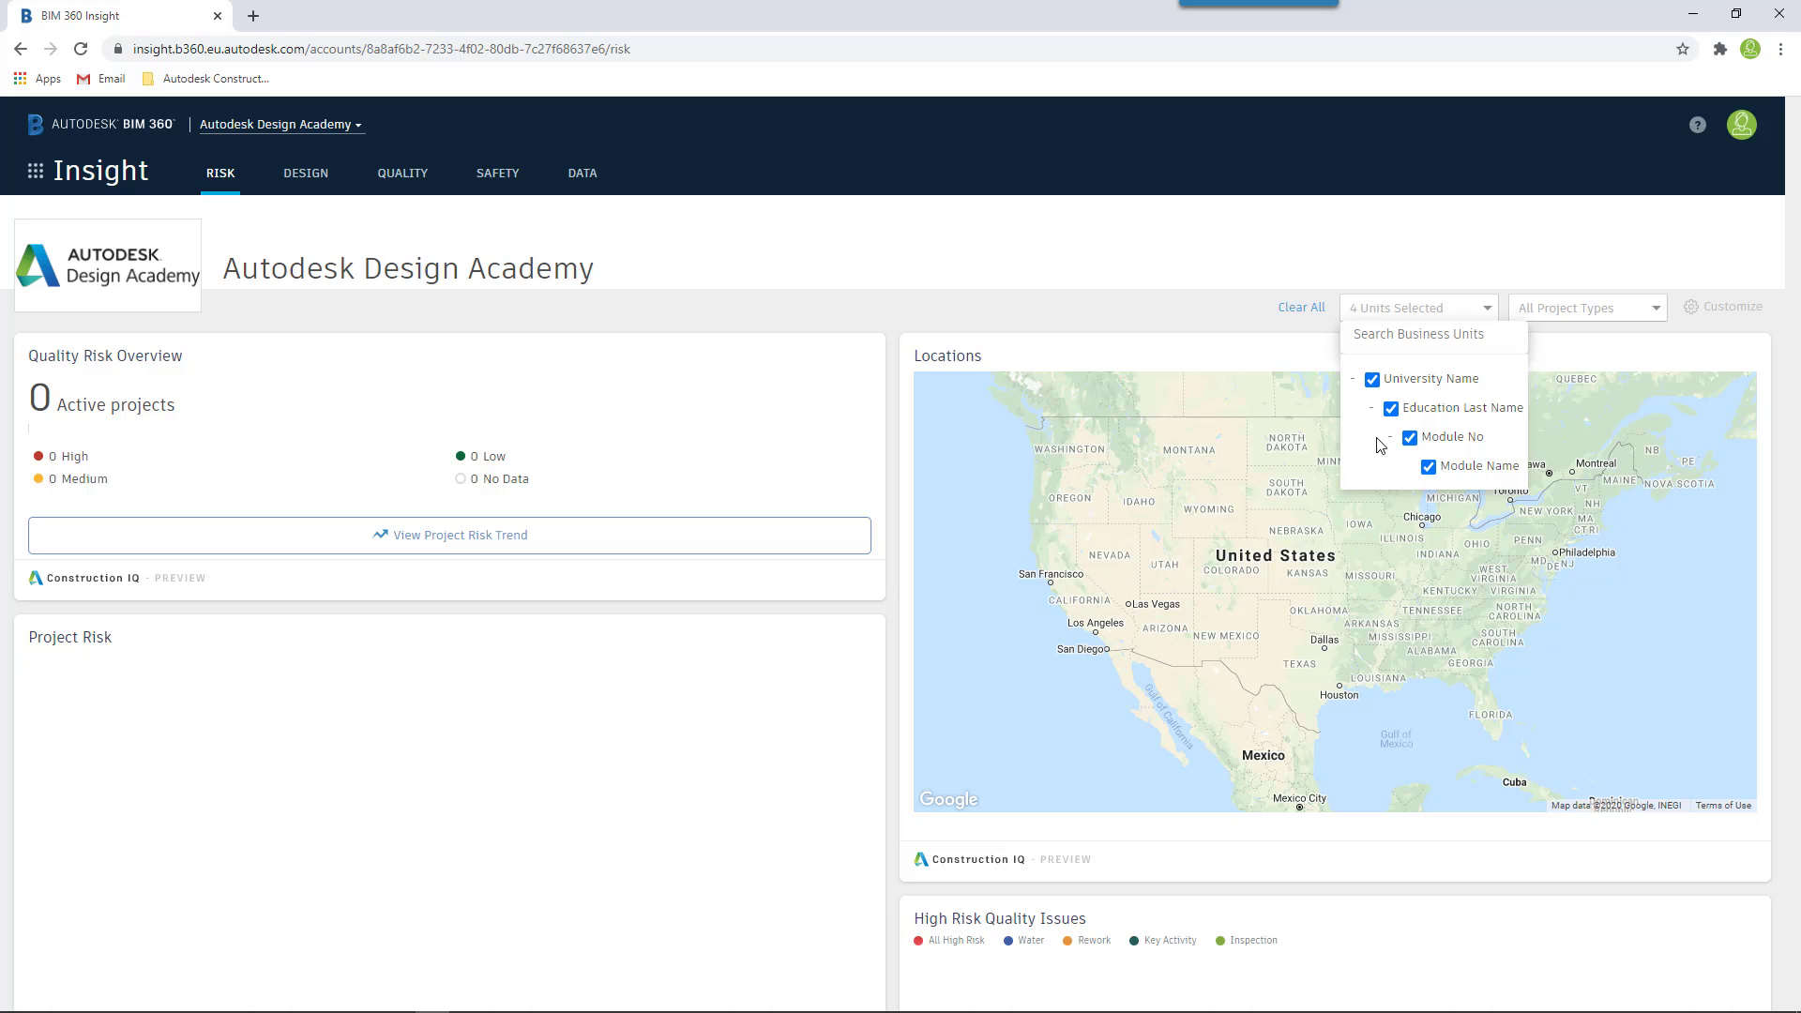
click(1391, 410)
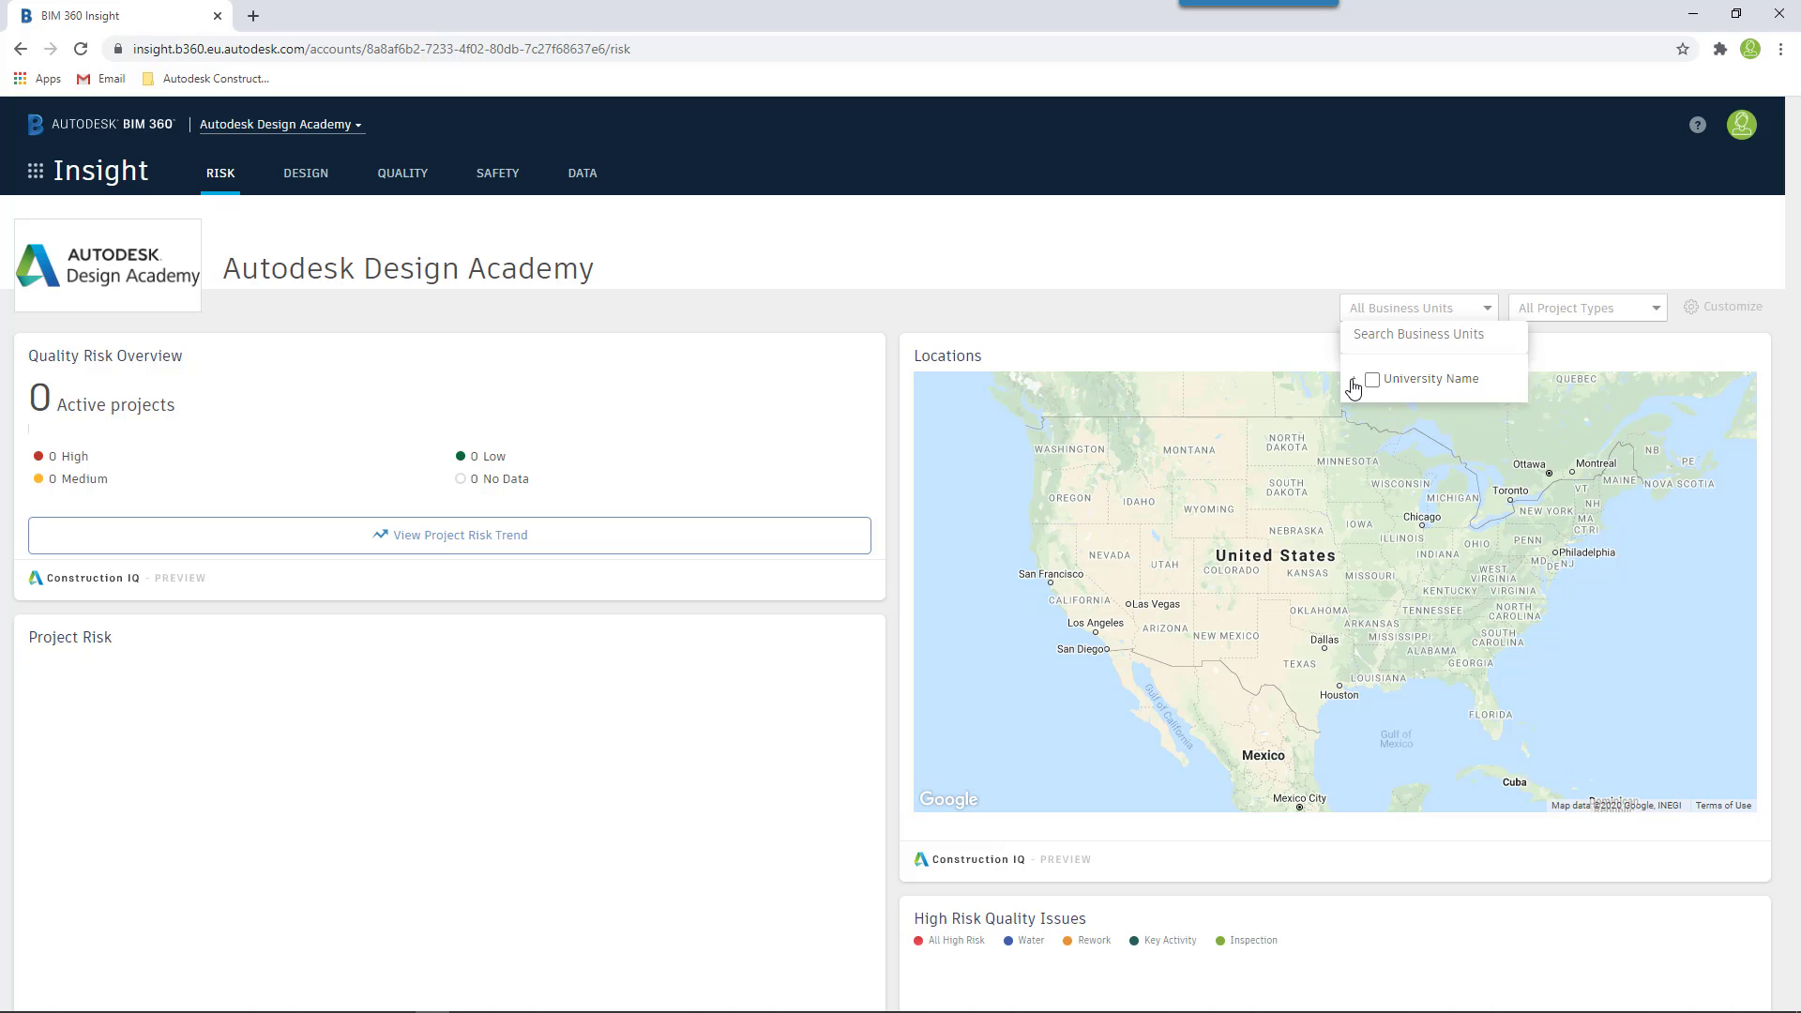
click(1352, 379)
click(1375, 413)
click(1410, 438)
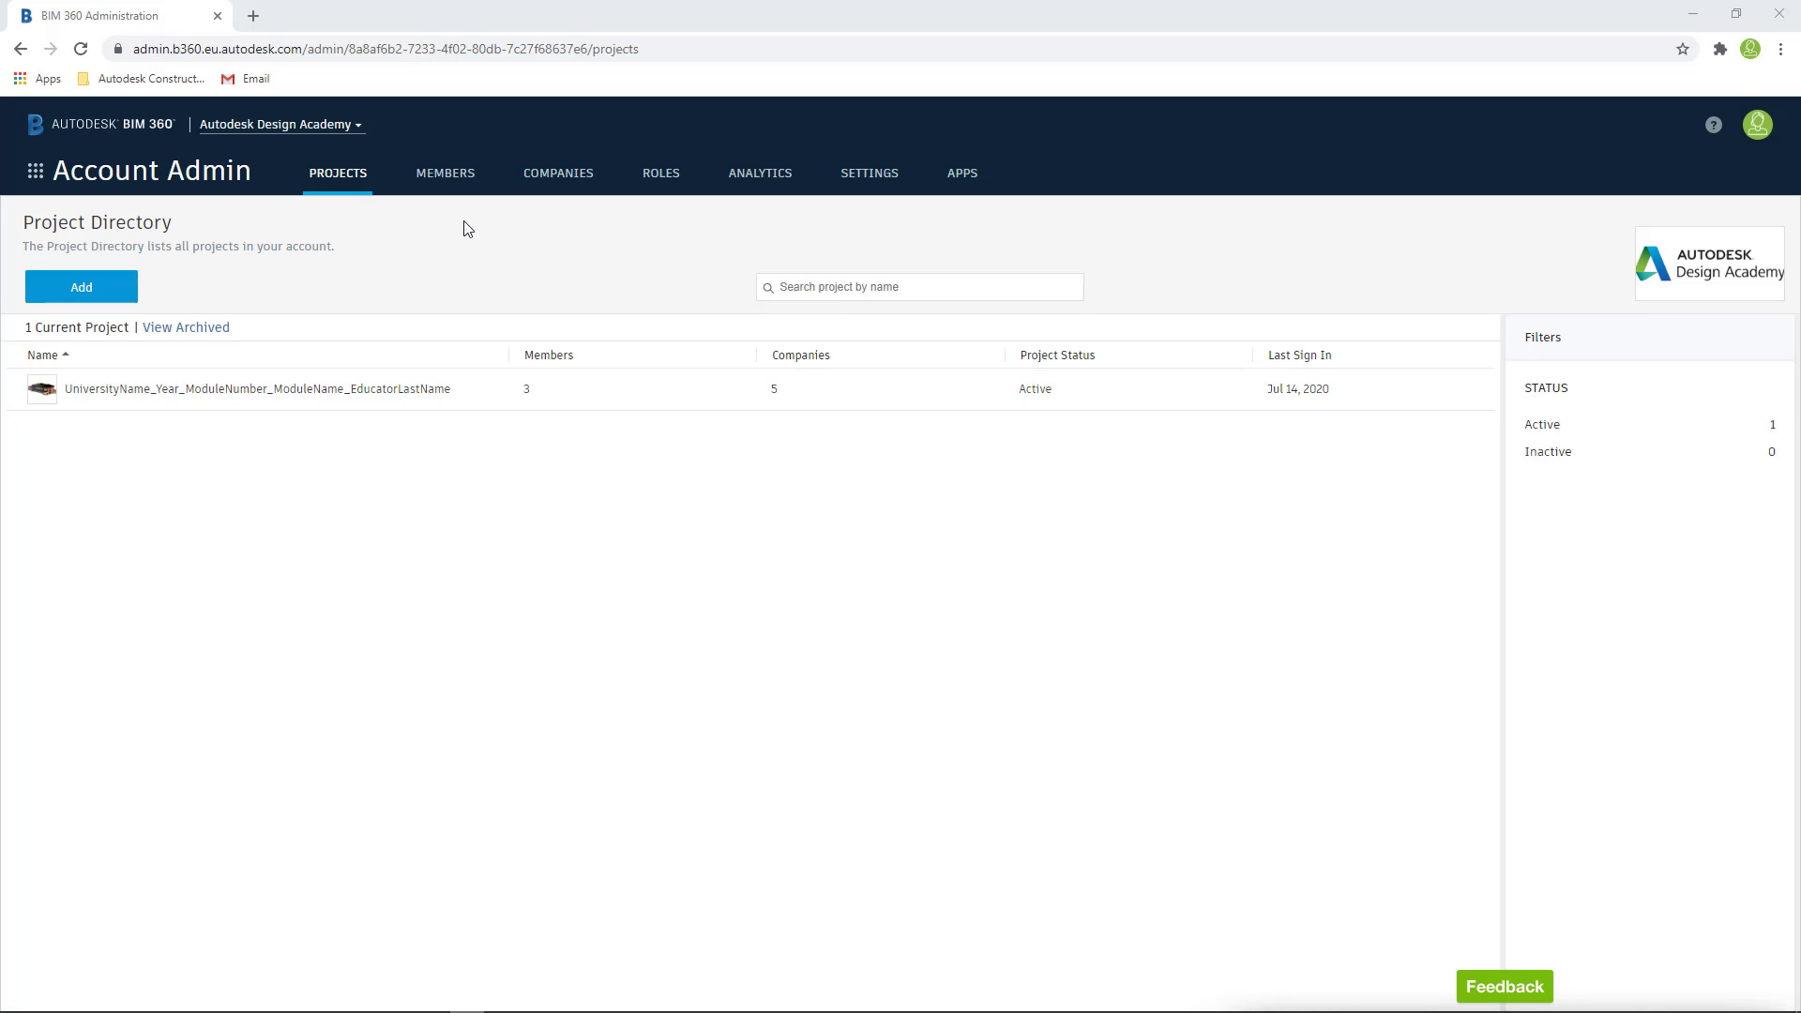
Step: In the account's member directory, start an executive invitation and add the Module Leader member to its invite list
click(446, 176)
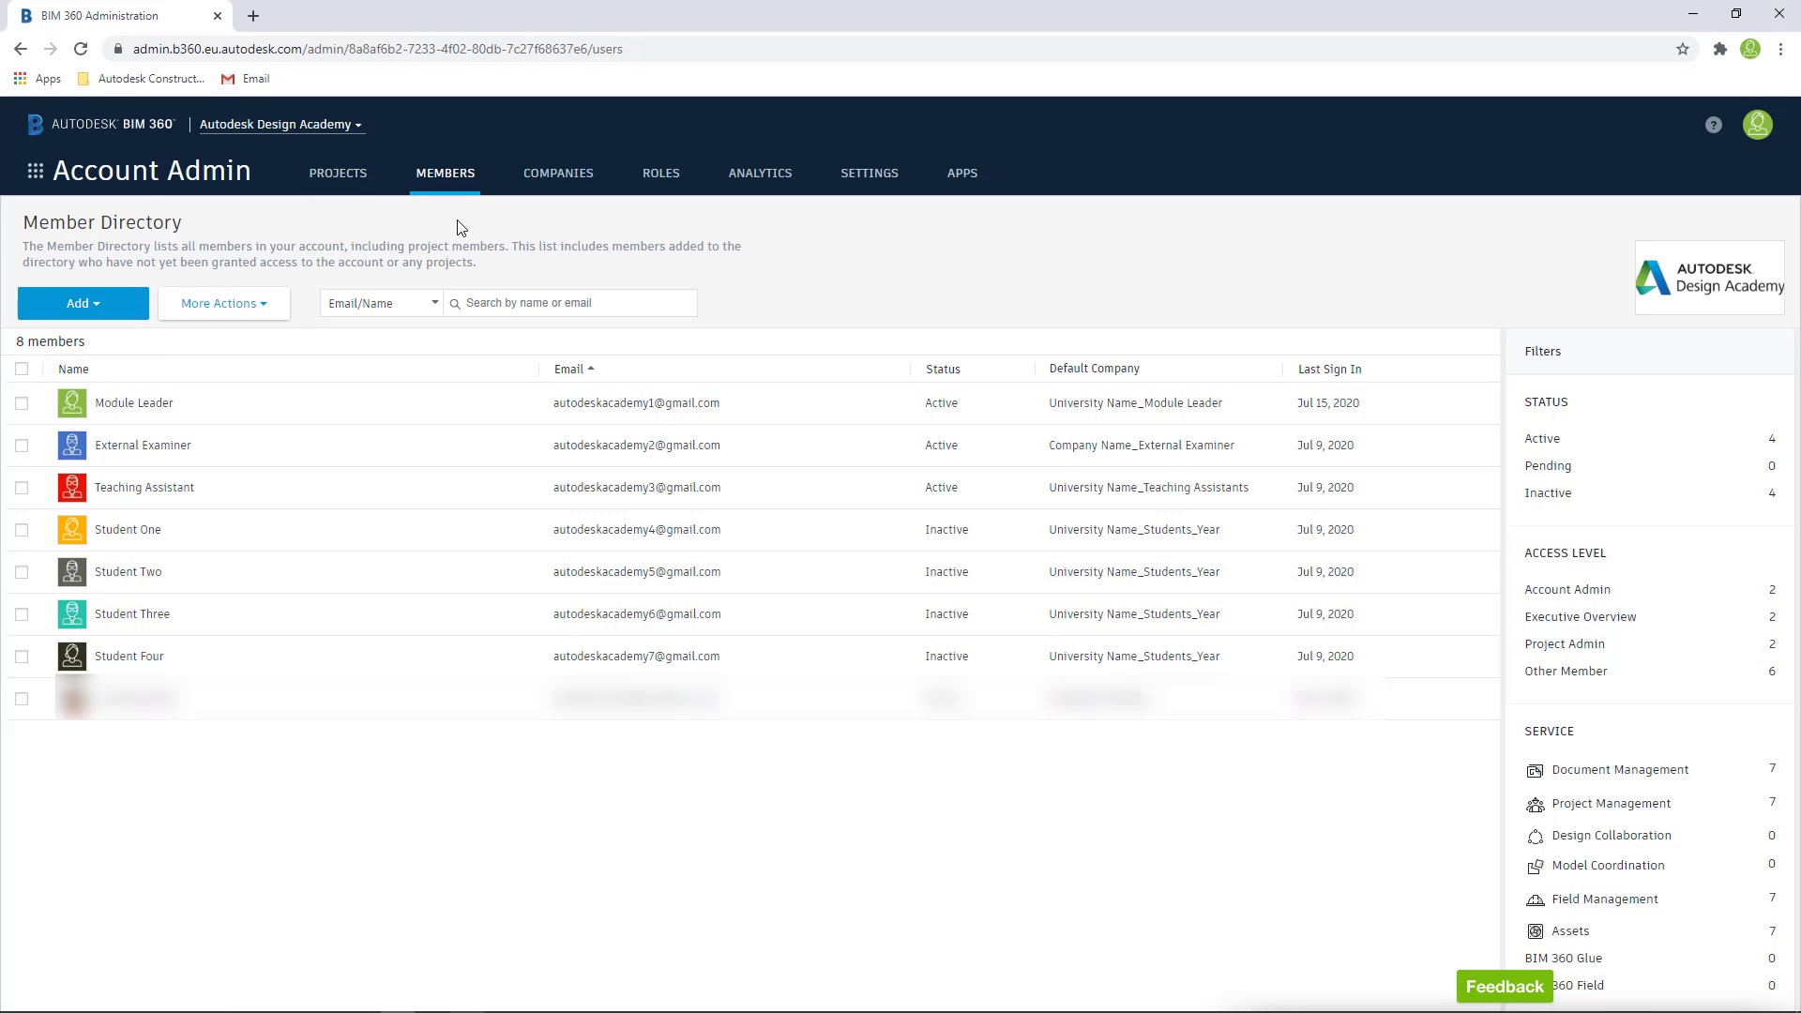
click(98, 303)
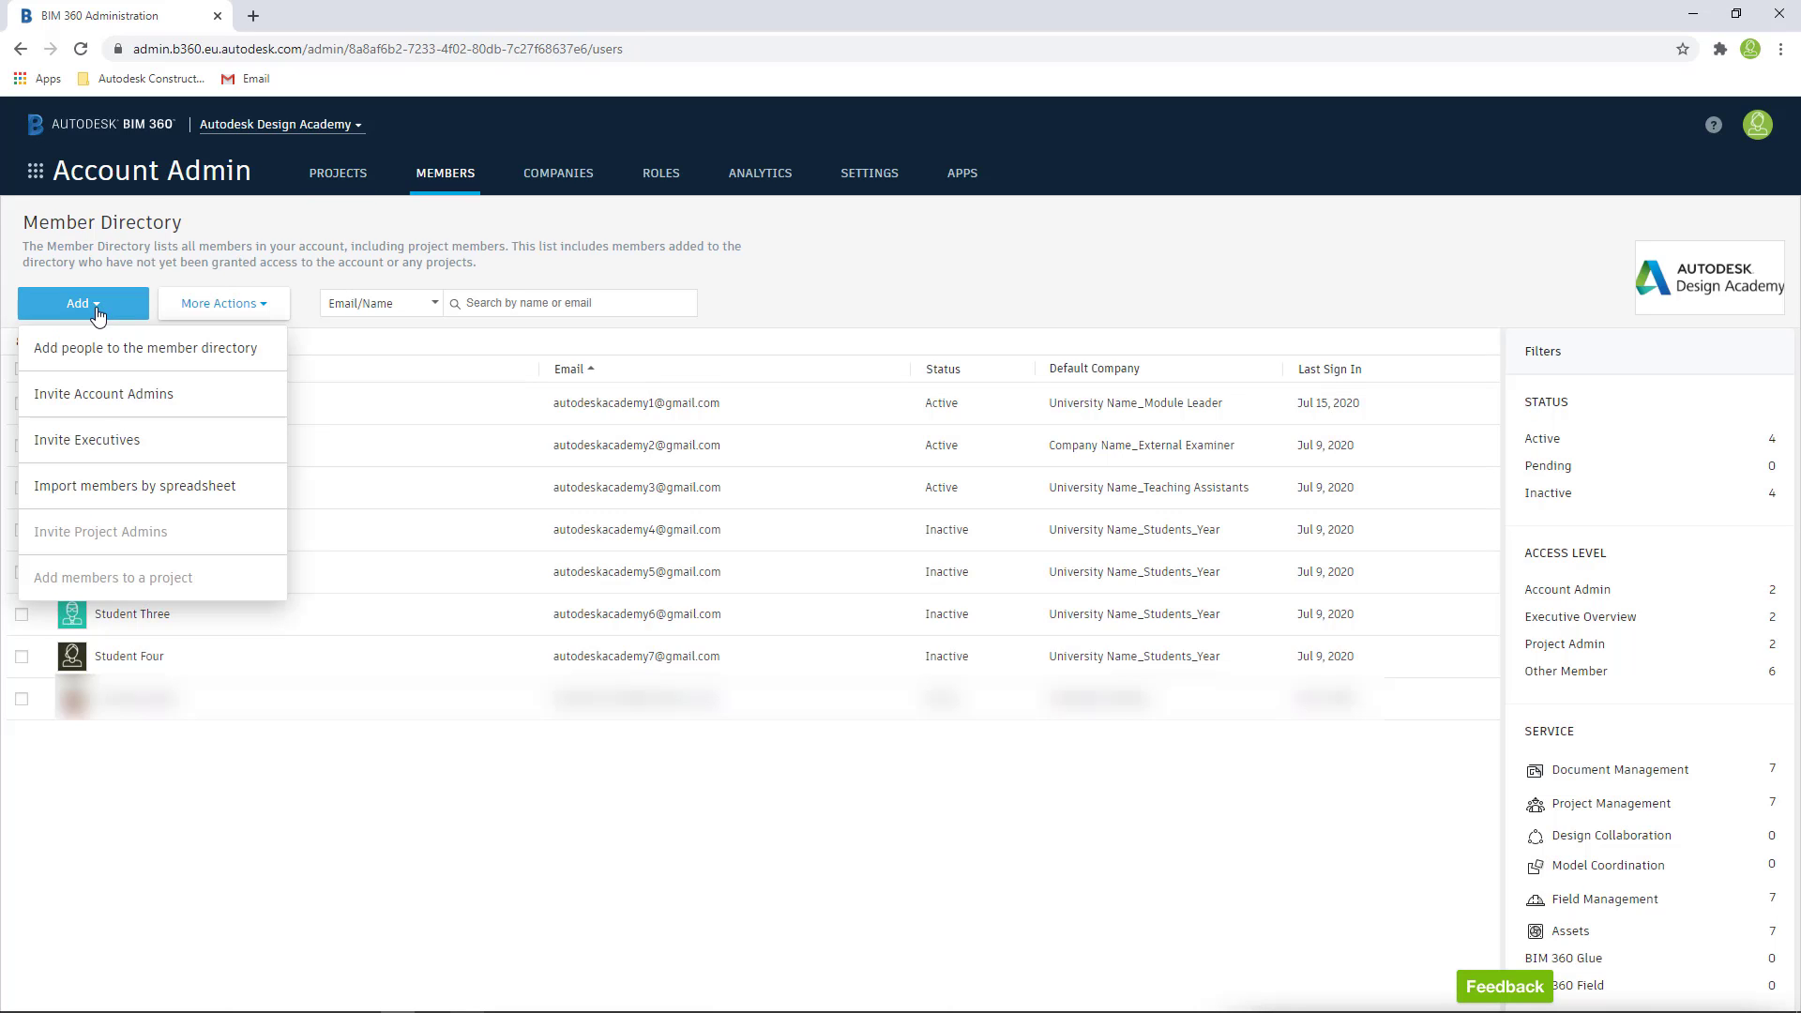
click(146, 451)
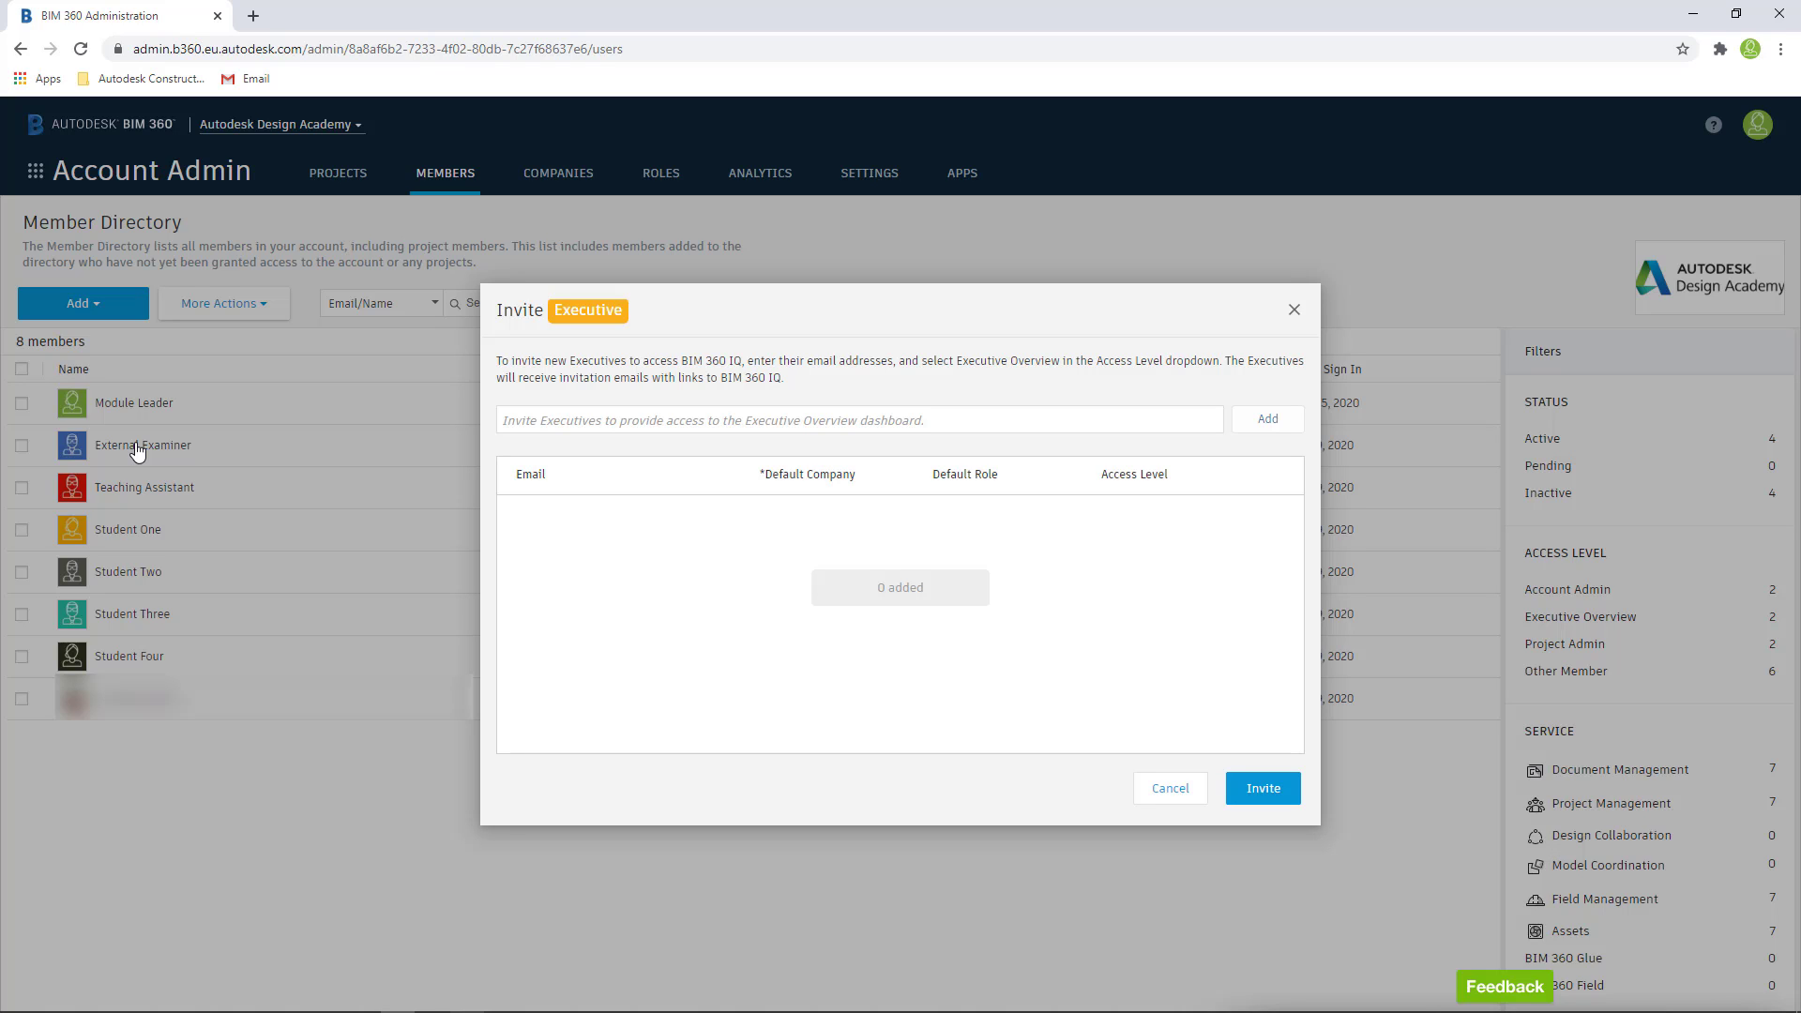
click(654, 420)
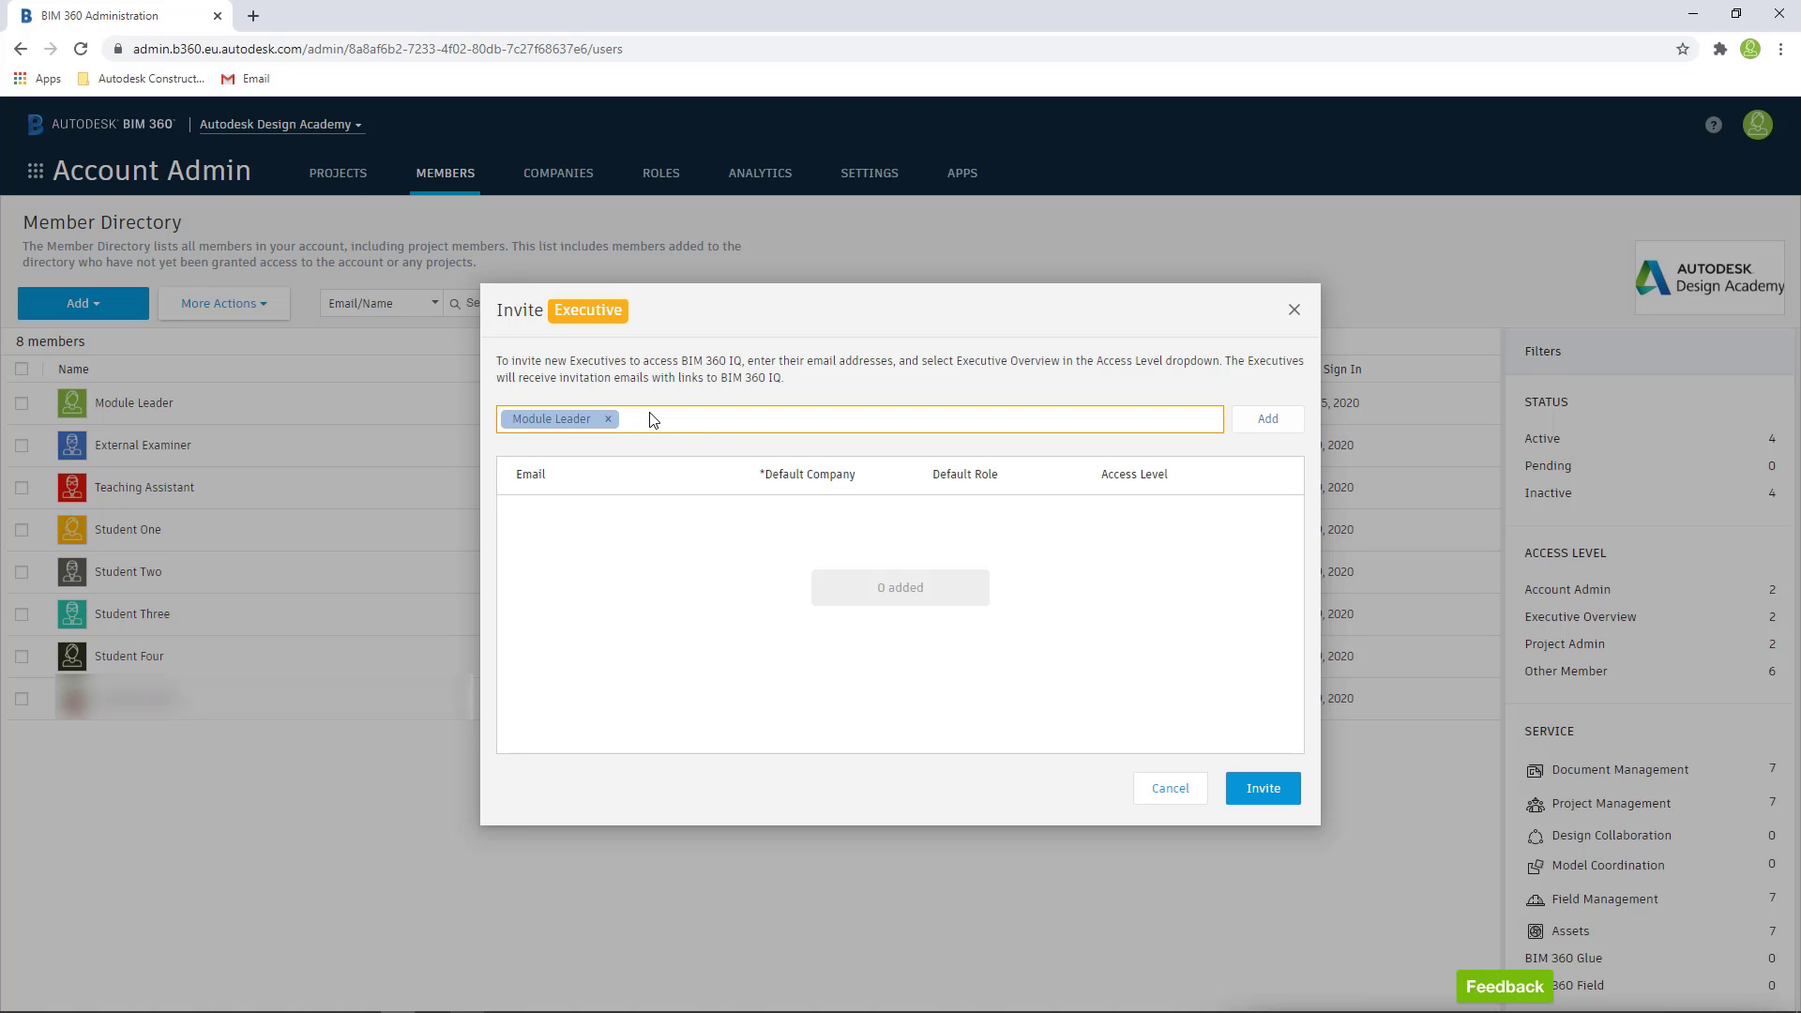
click(1264, 428)
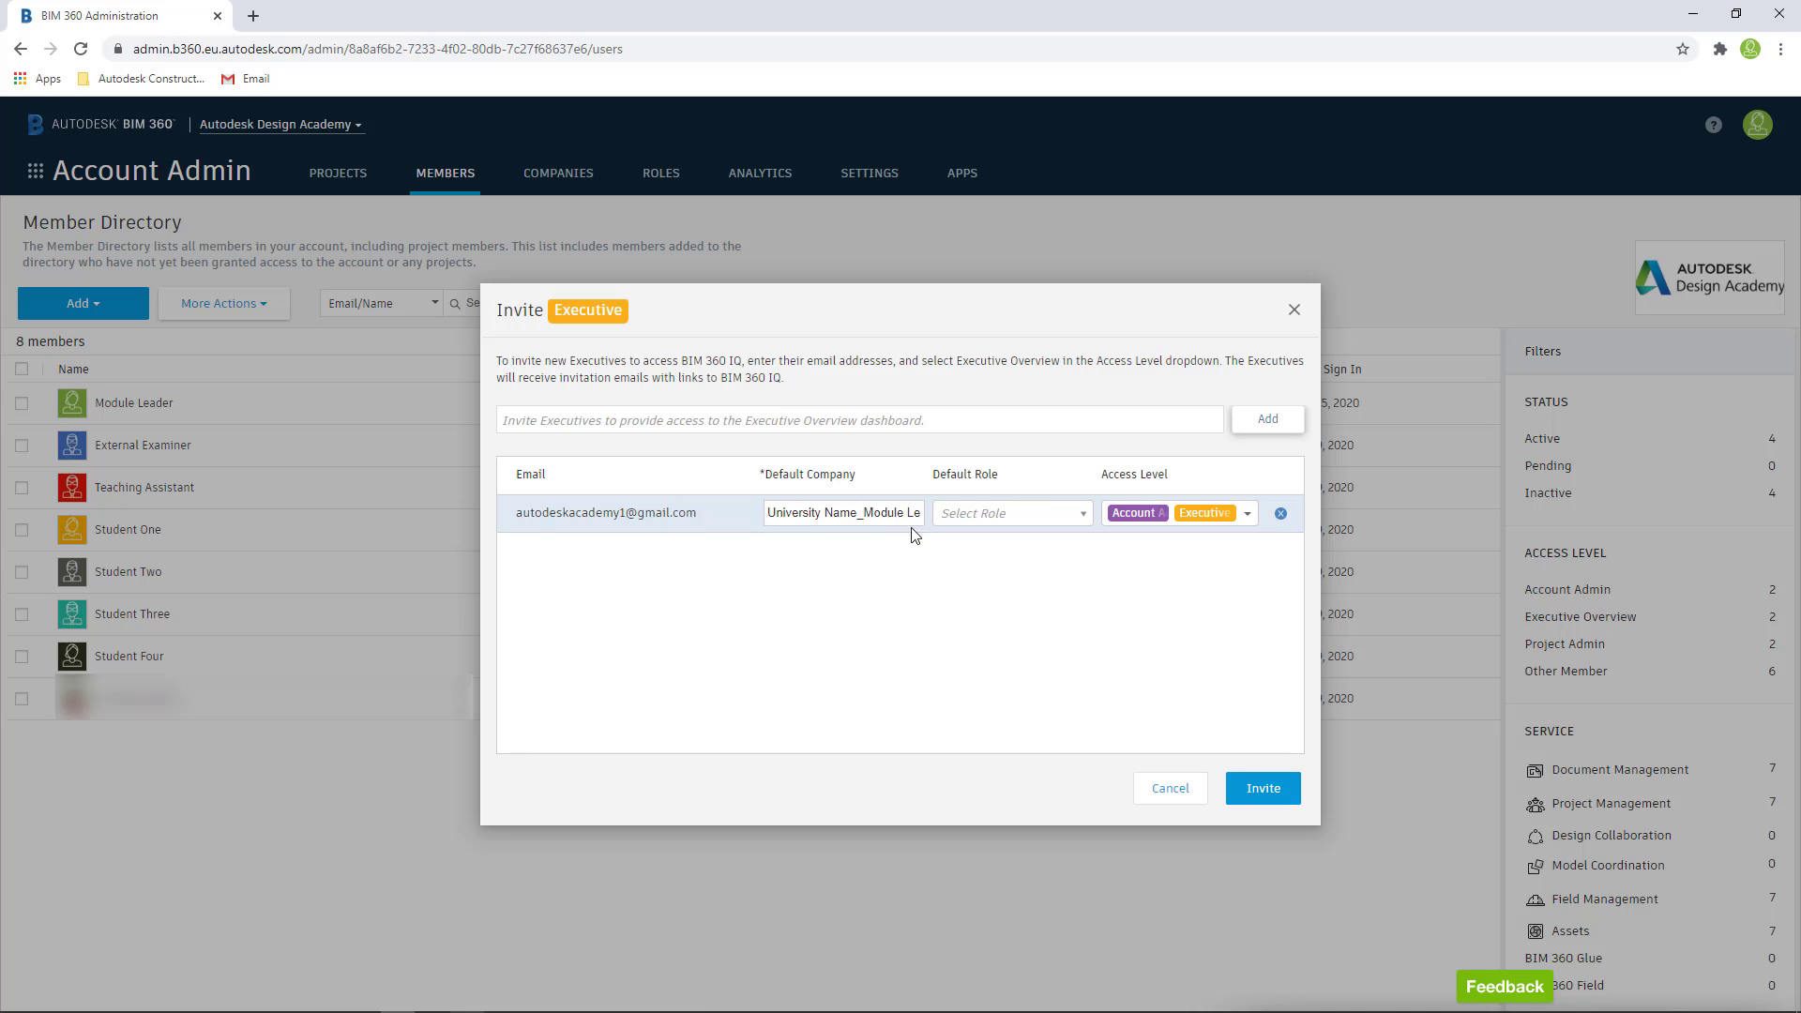
Step: Set the invitee's default role to ML, check the Executive Overview access level, and send the executive invitation
click(1075, 522)
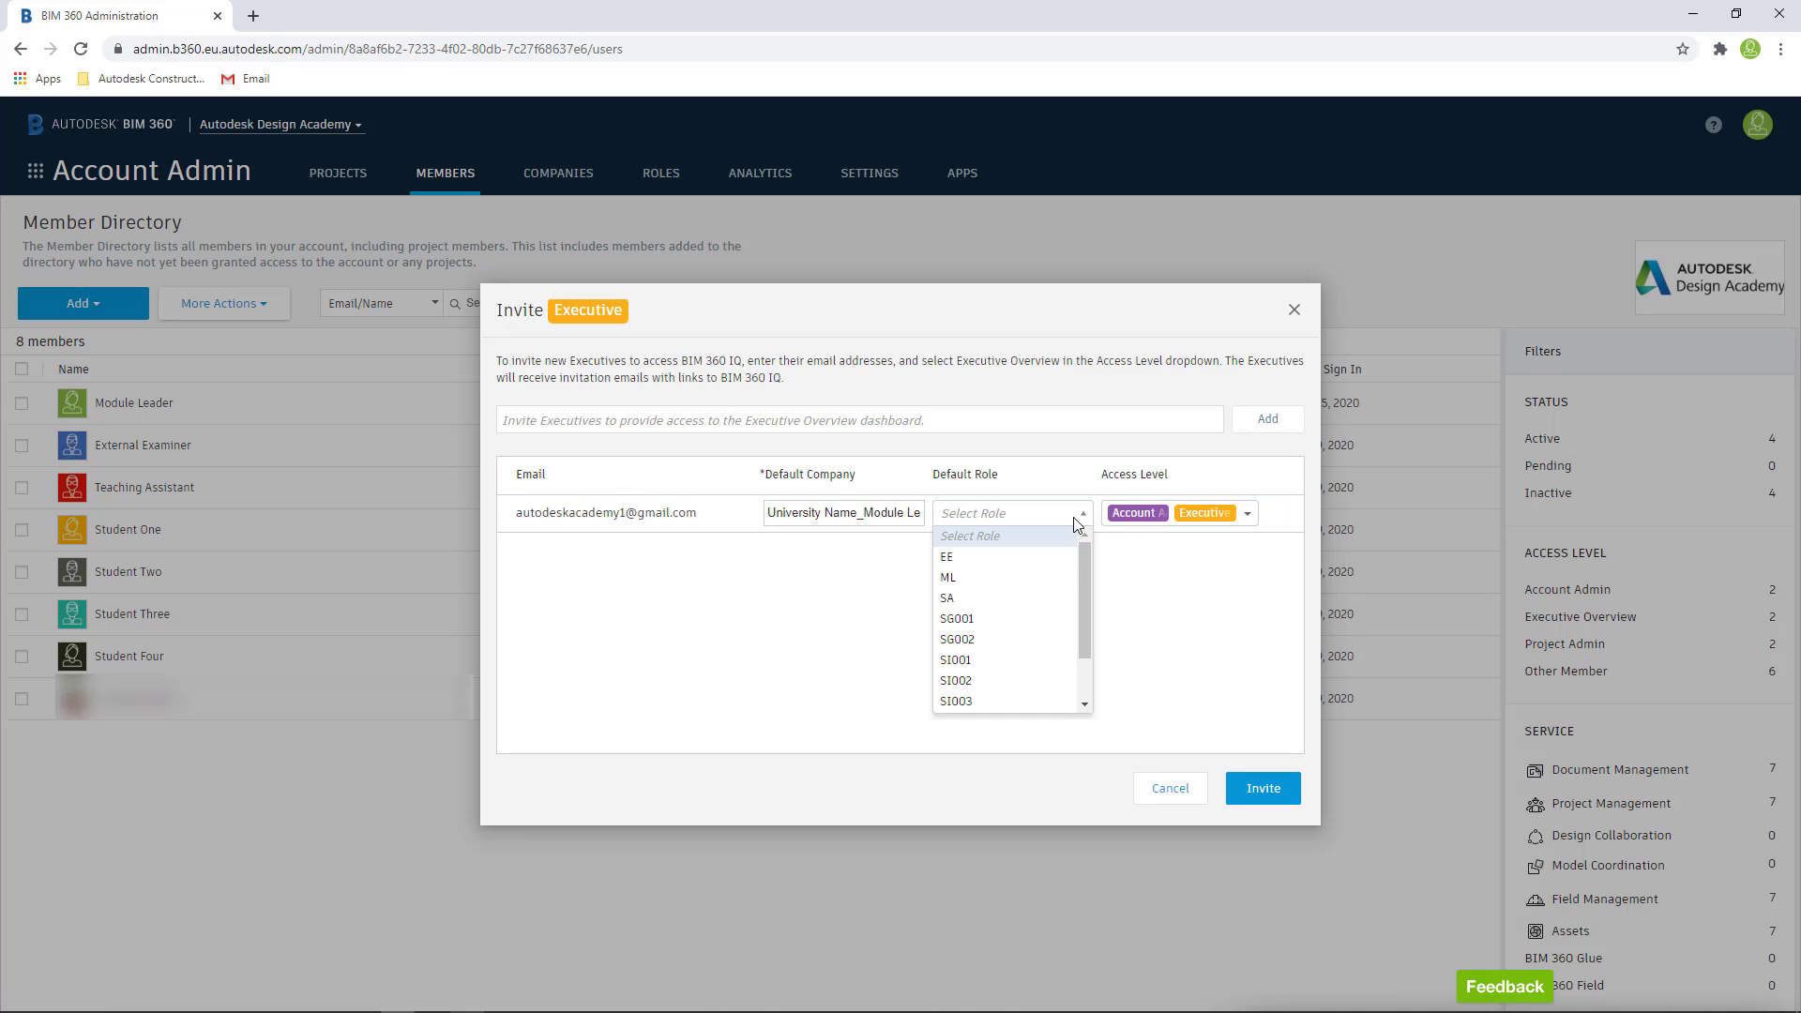
click(1000, 577)
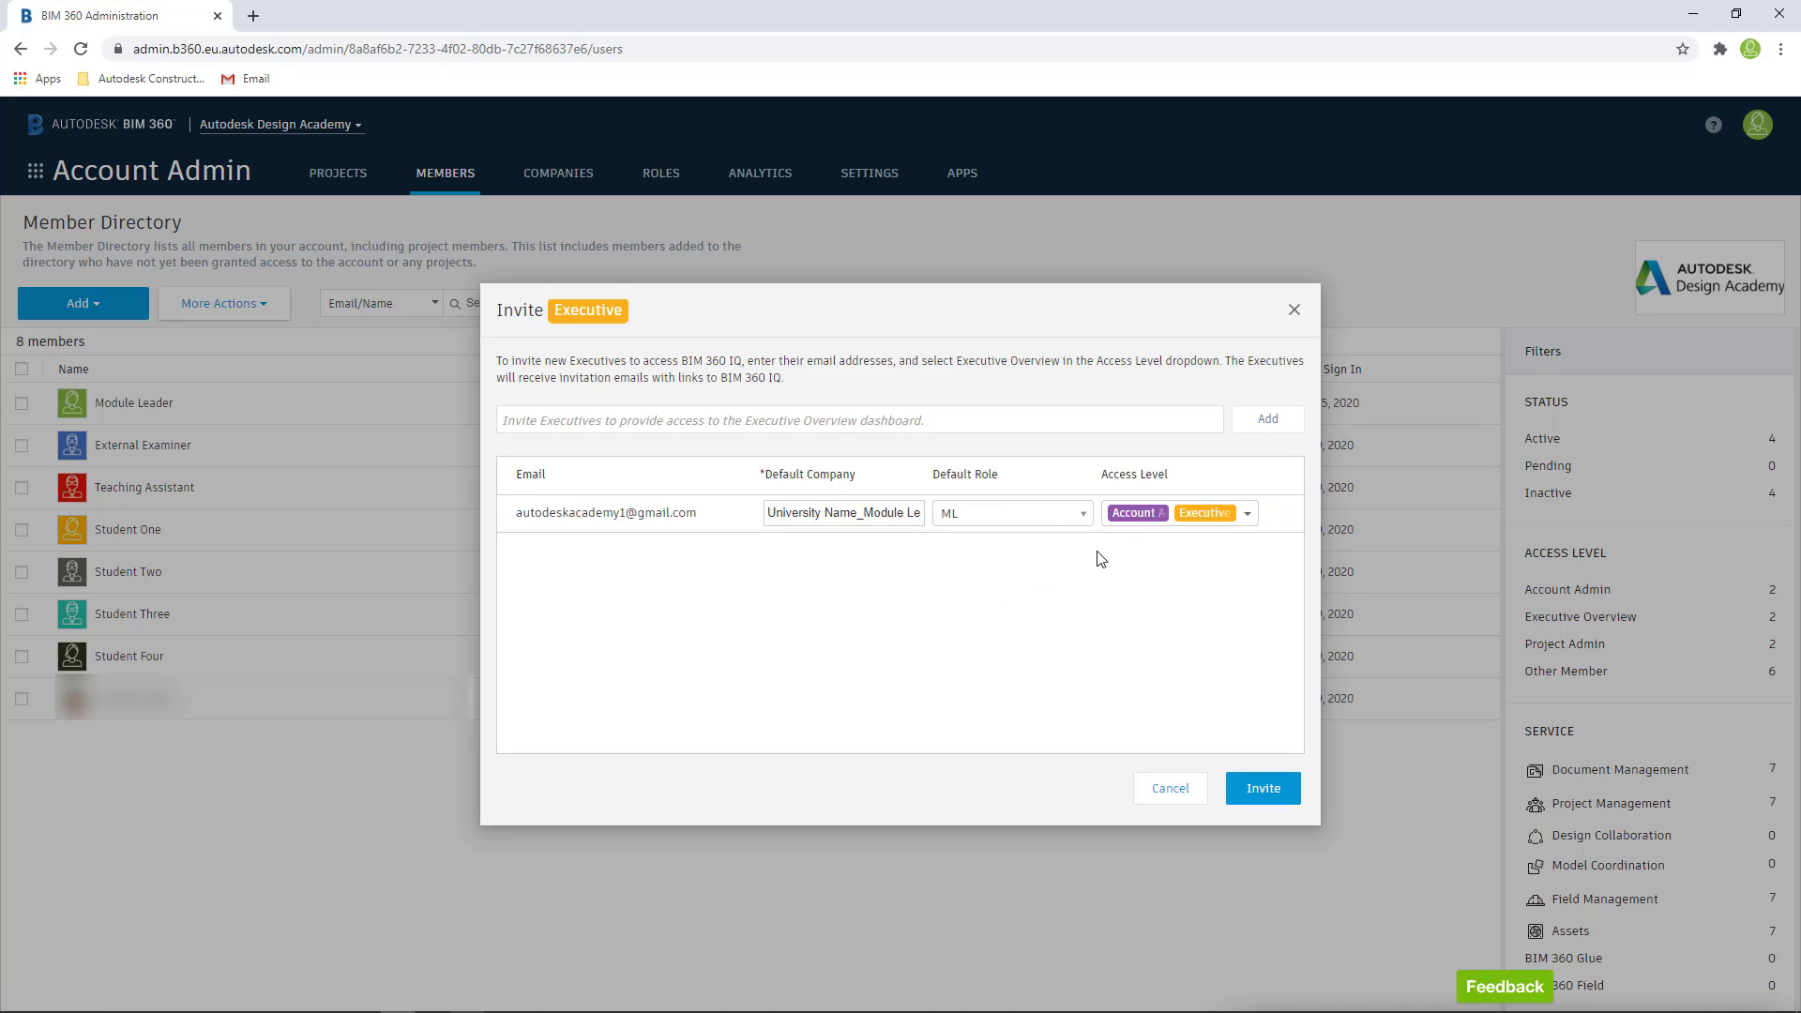
click(1251, 519)
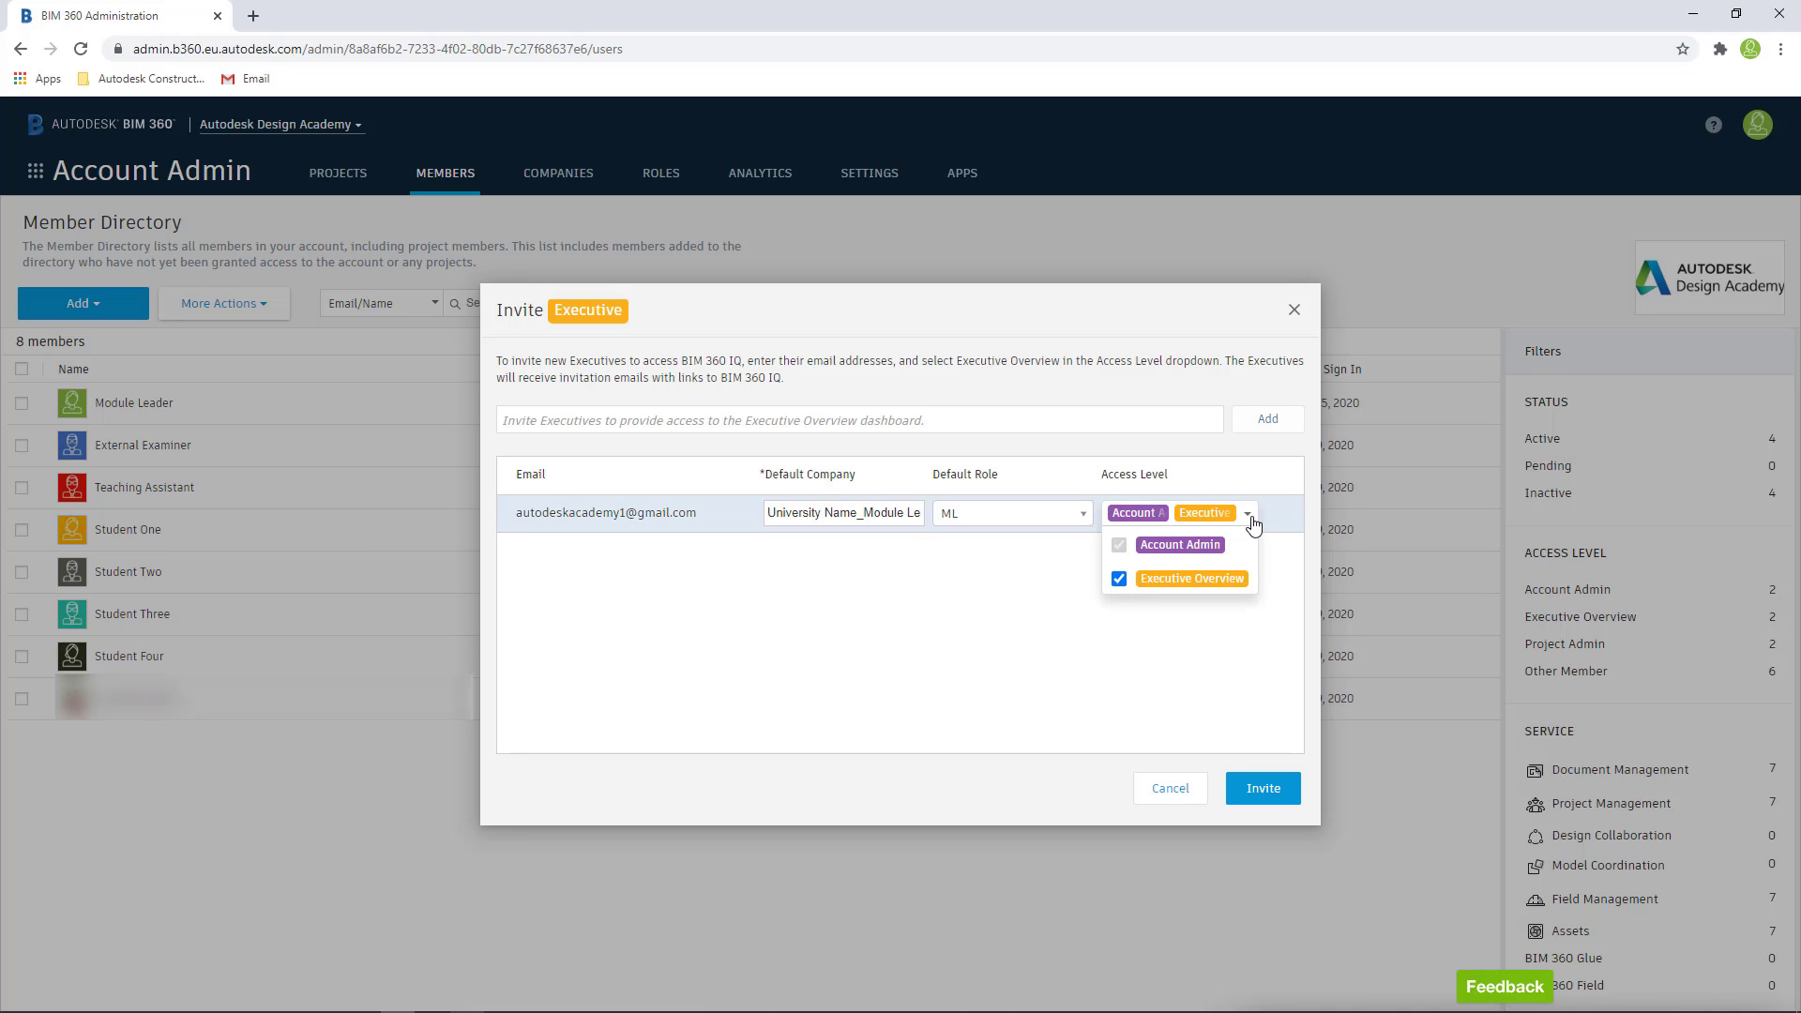
click(1231, 608)
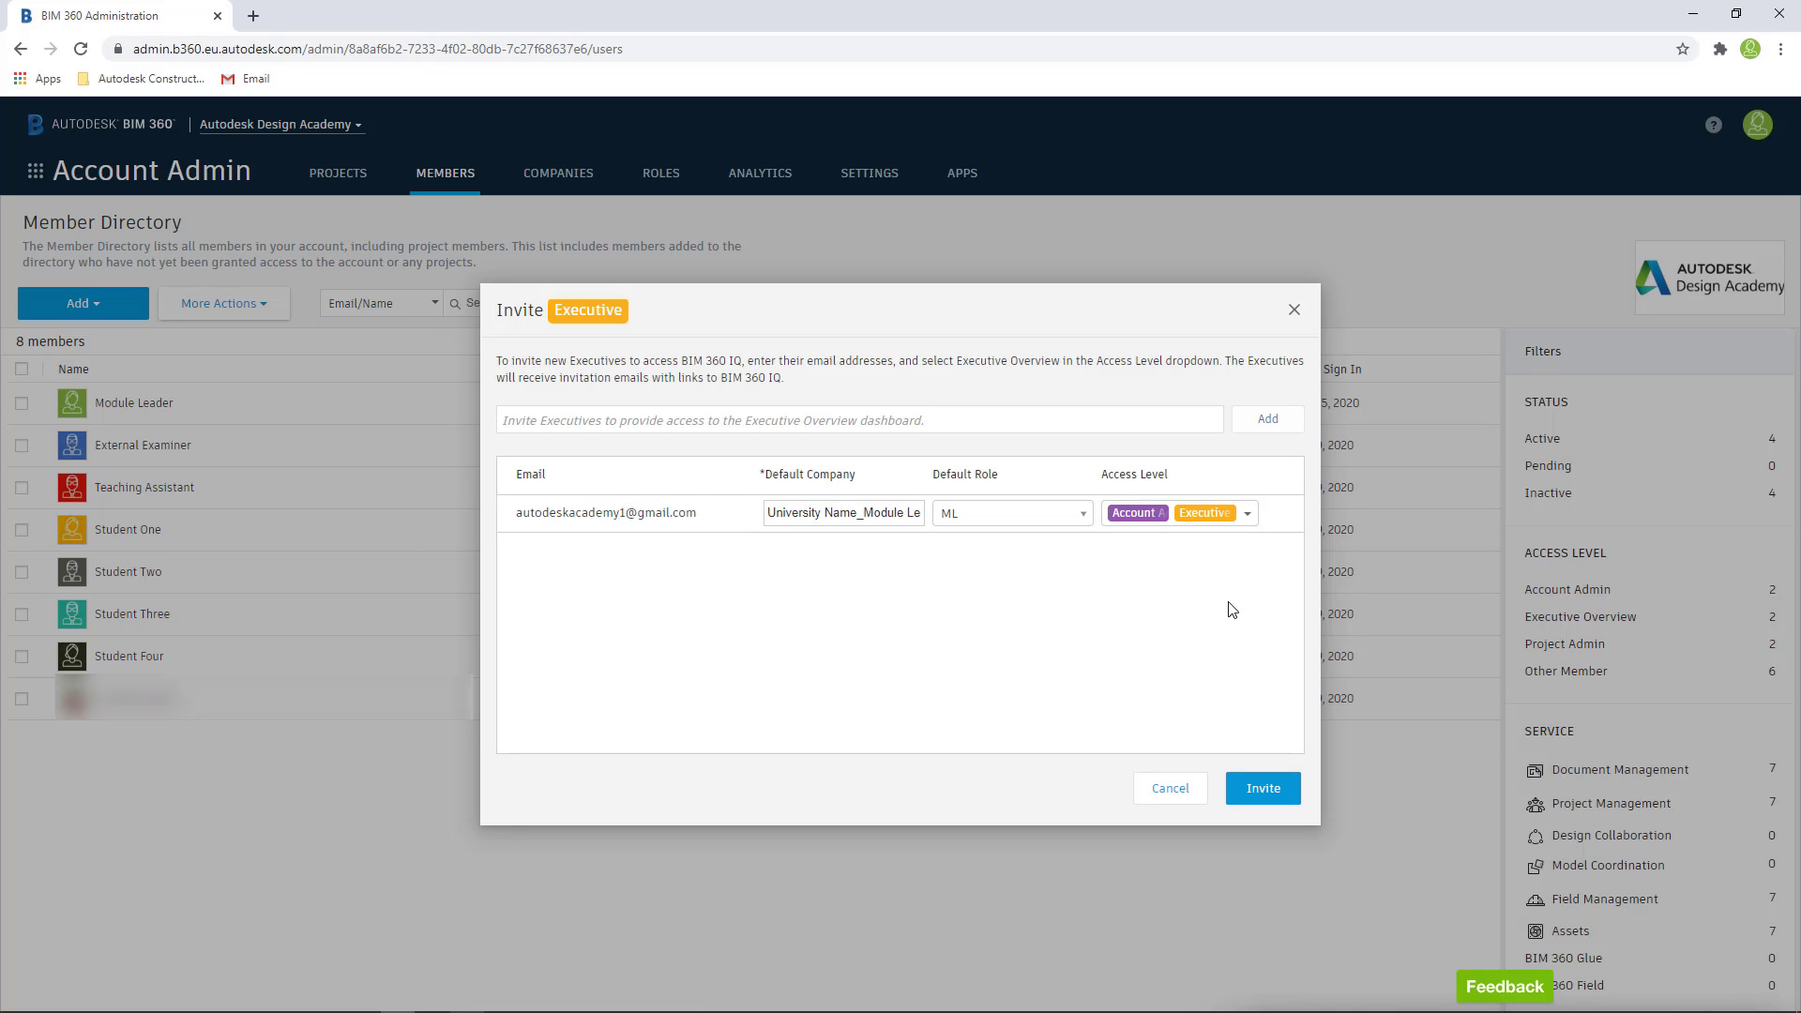
click(1276, 802)
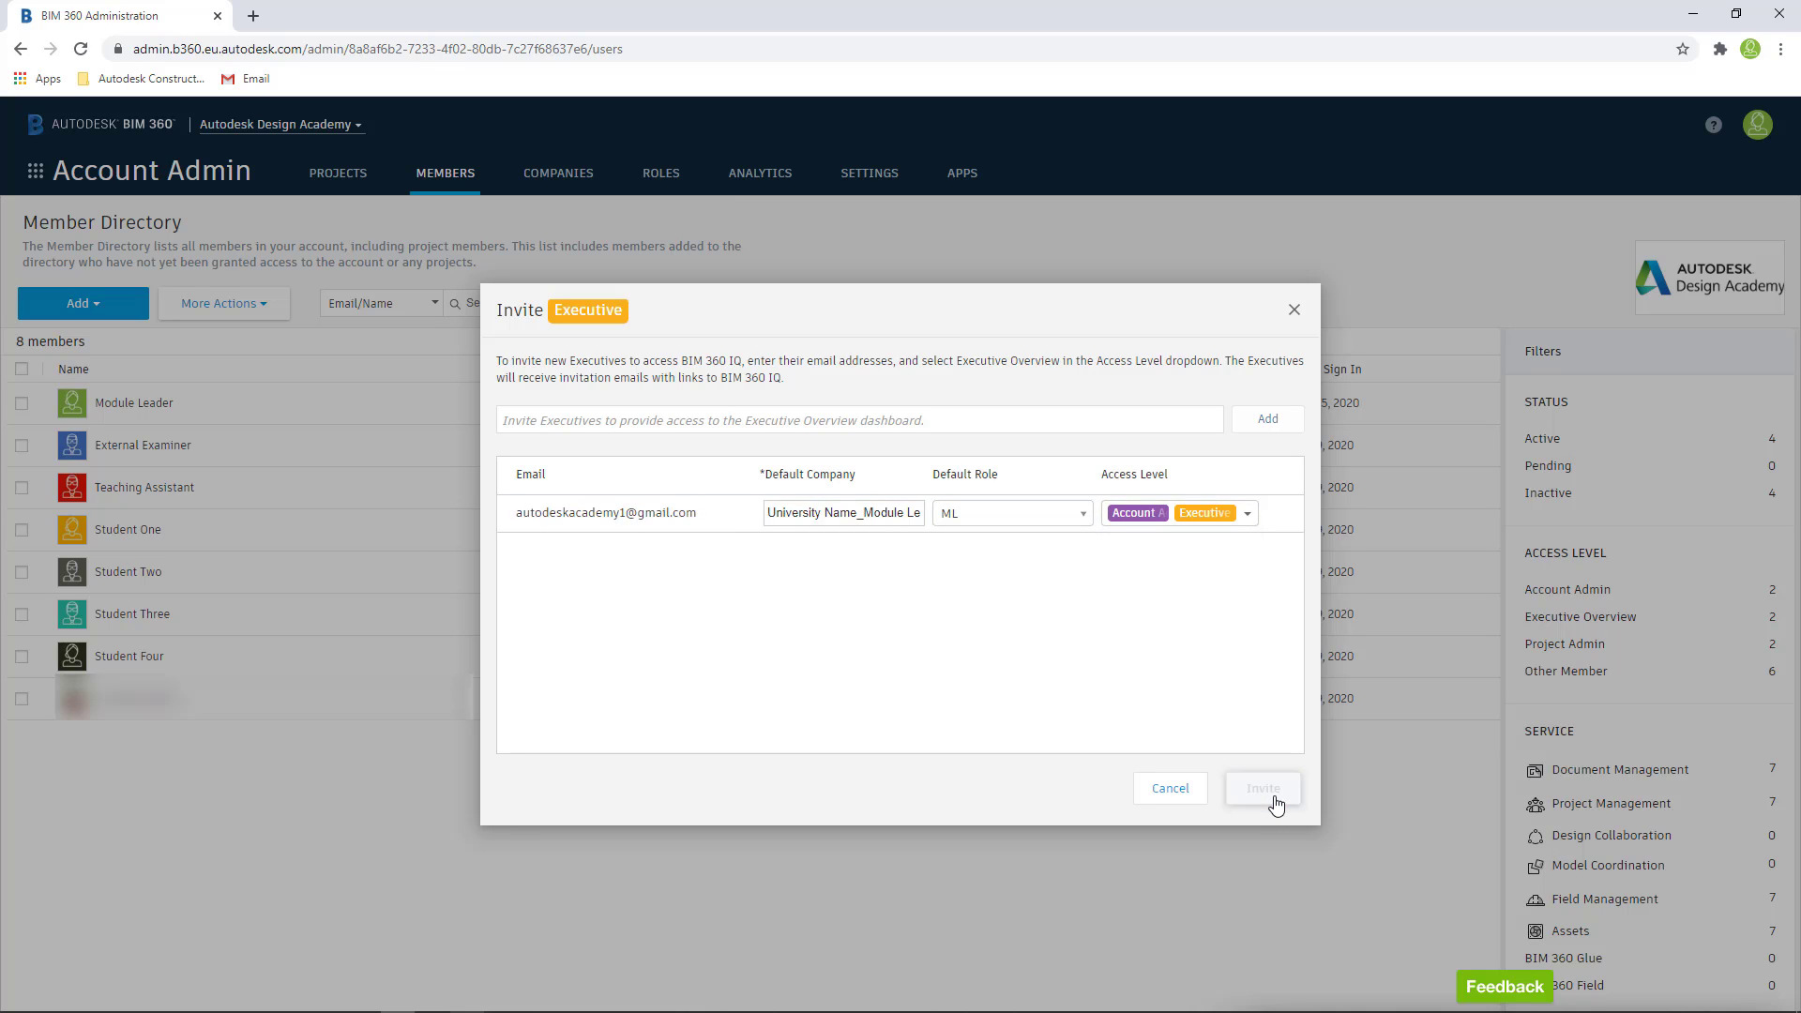